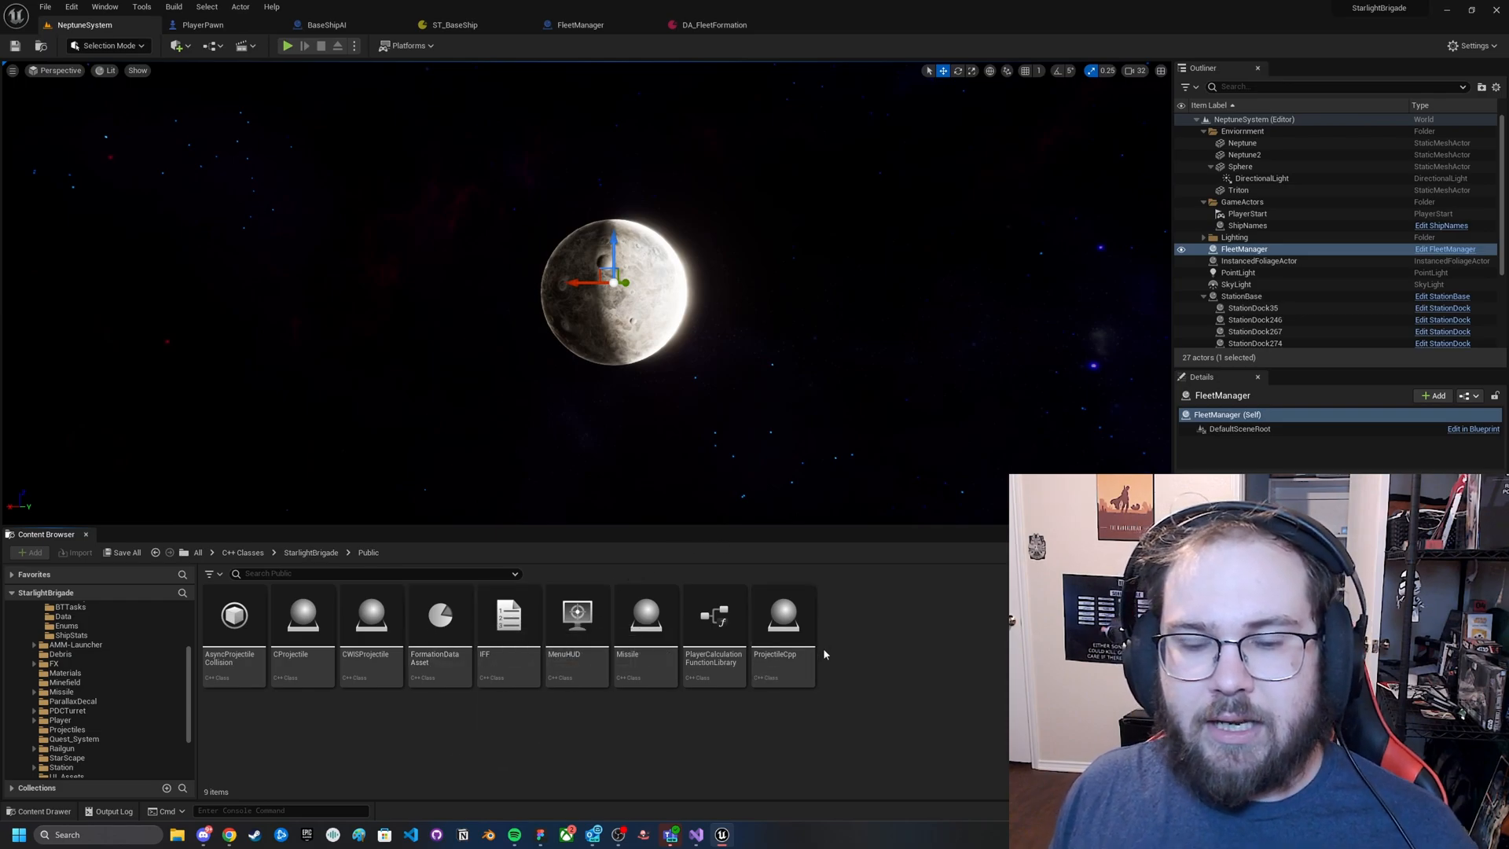
Review the UFormationDataAsset class declaration in FormationDataAsset.h in Visual Studio.
{"action": "left_click", "coordinate": [698, 834]}
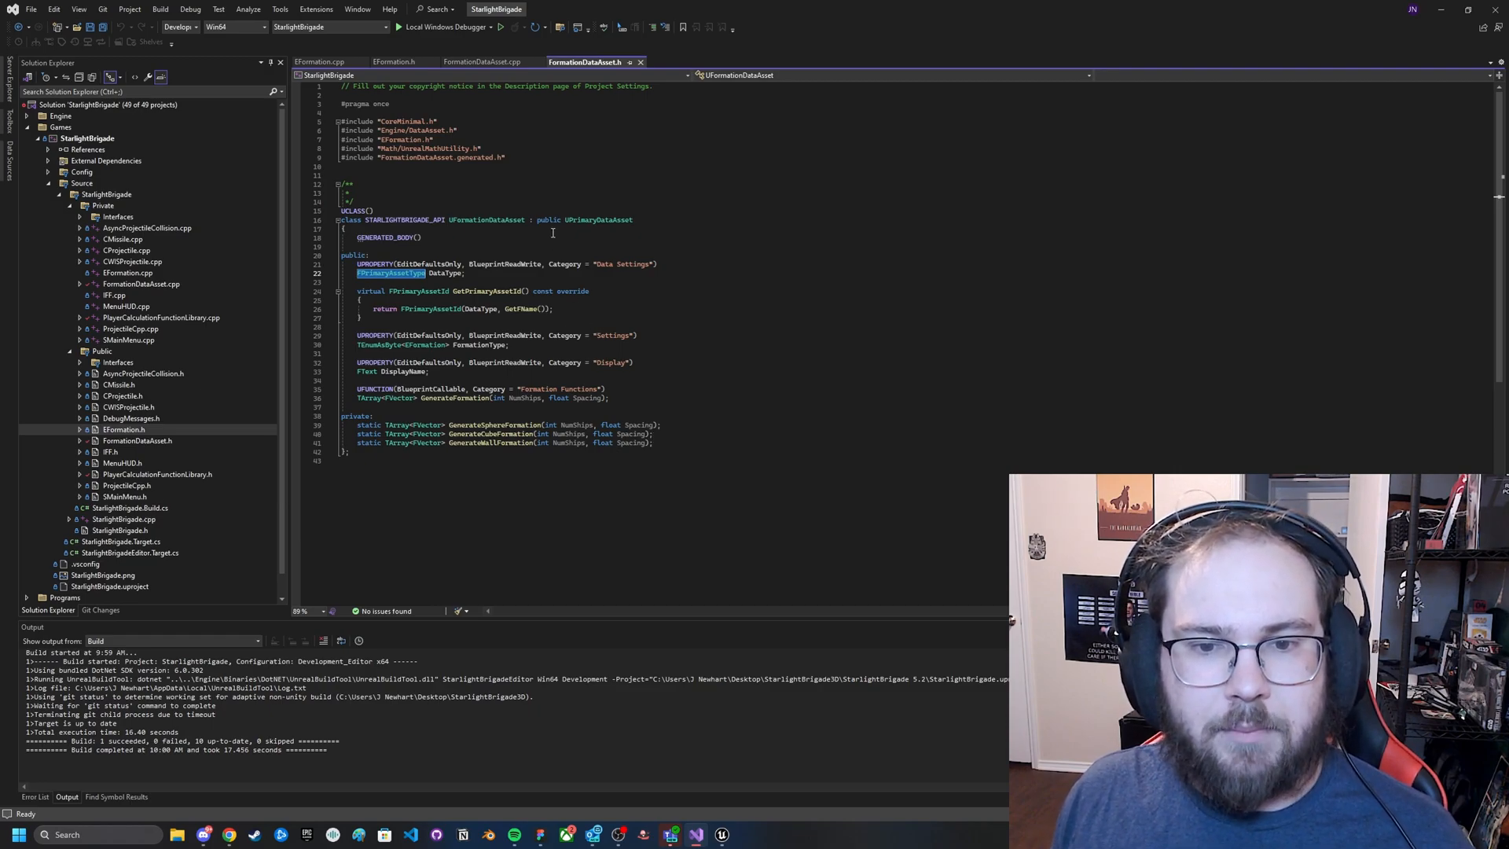
{"action": "left_click", "coordinate": [582, 245]}
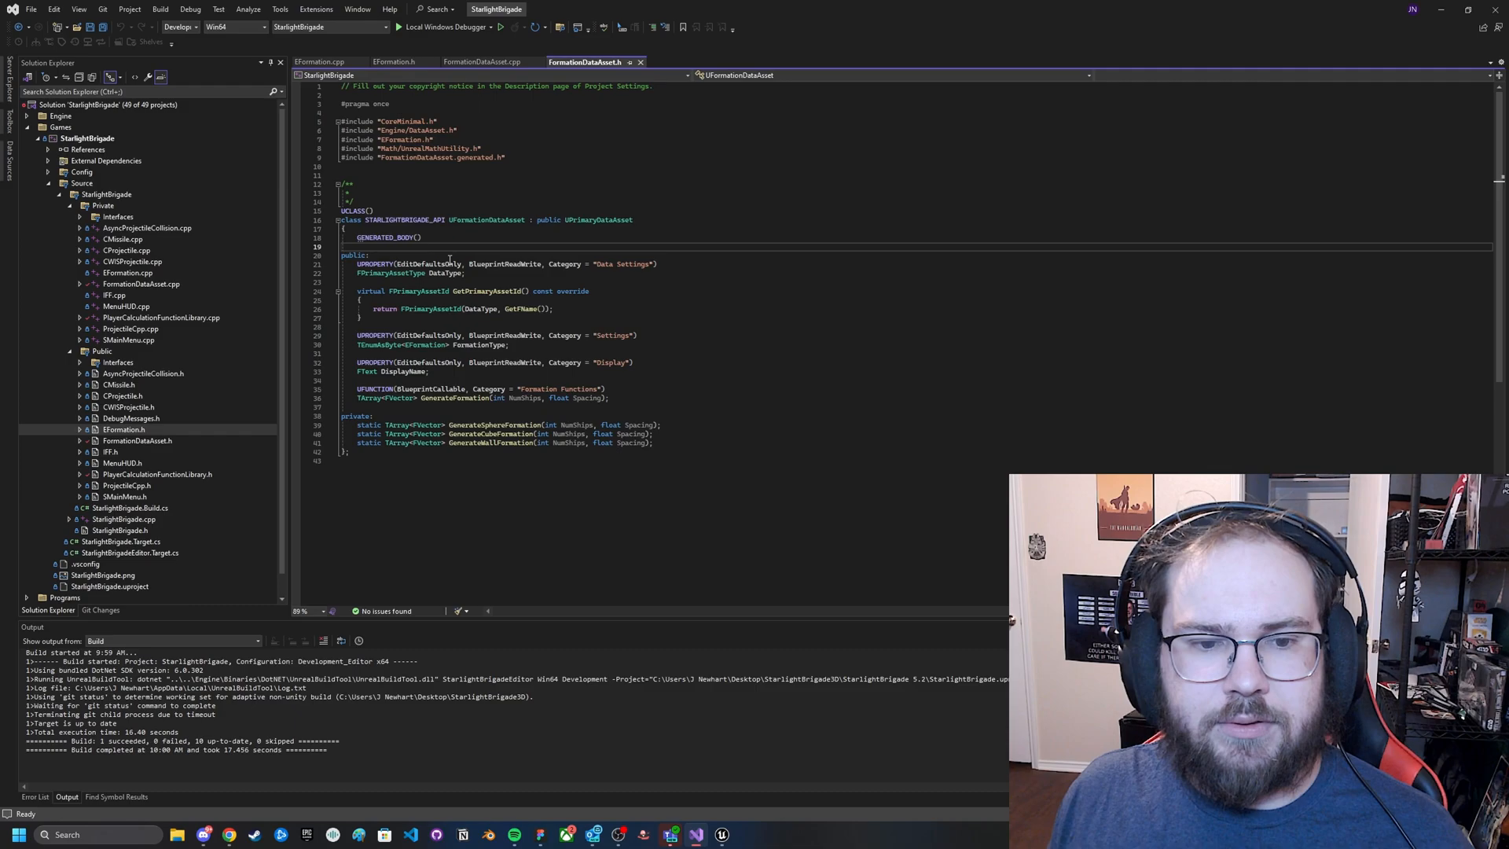
{"action": "mouse_move", "coordinate": [723, 834]}
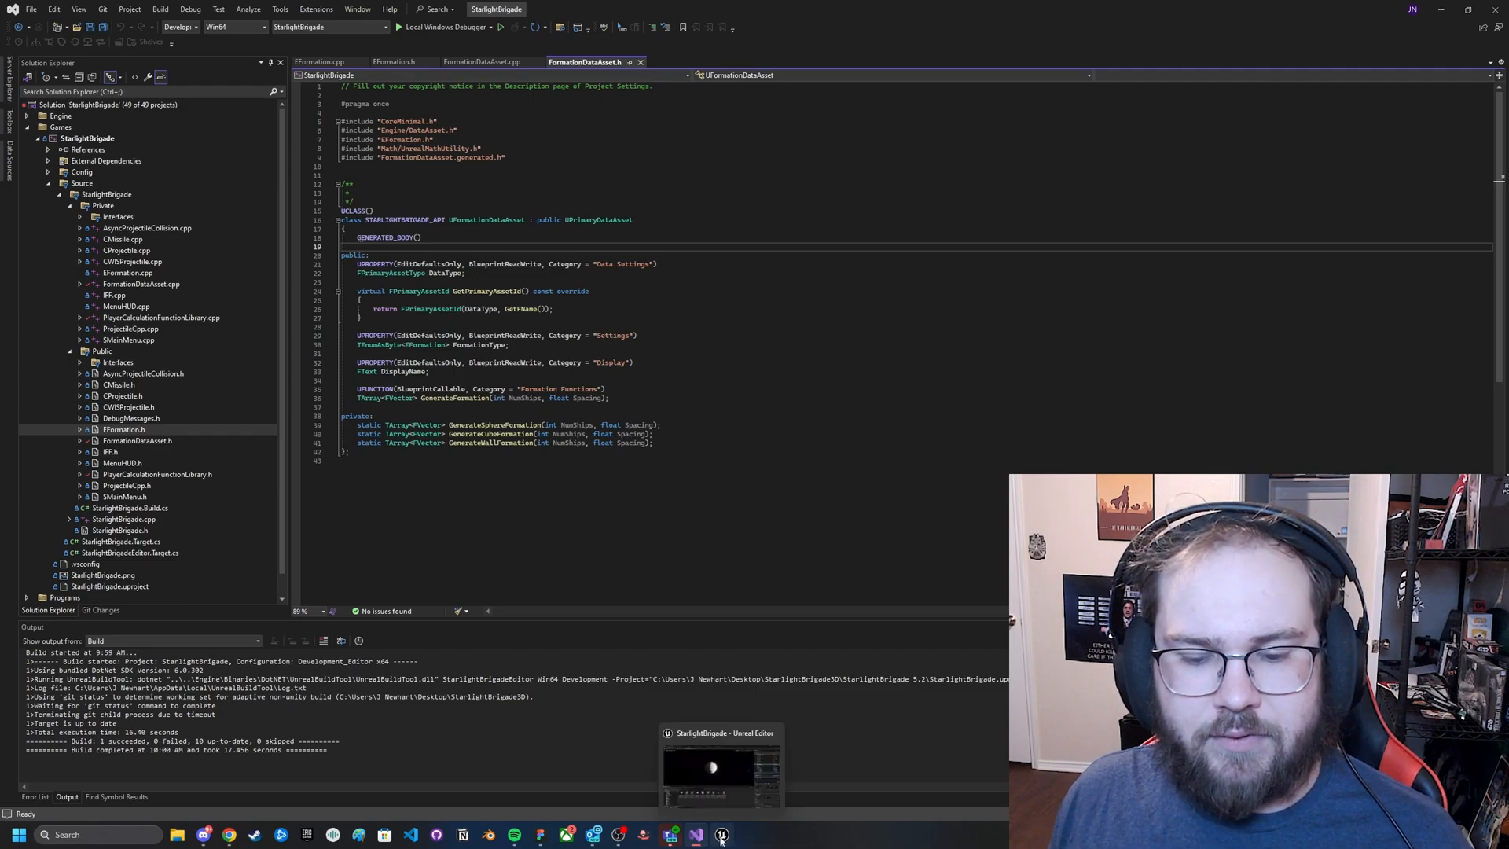
Check Project Settings that the Asset Manager's Primary Asset Types include FormationData scanning the AI Data folder.
{"action": "left_click", "coordinate": [694, 816]}
{"action": "left_click", "coordinate": [44, 7]}
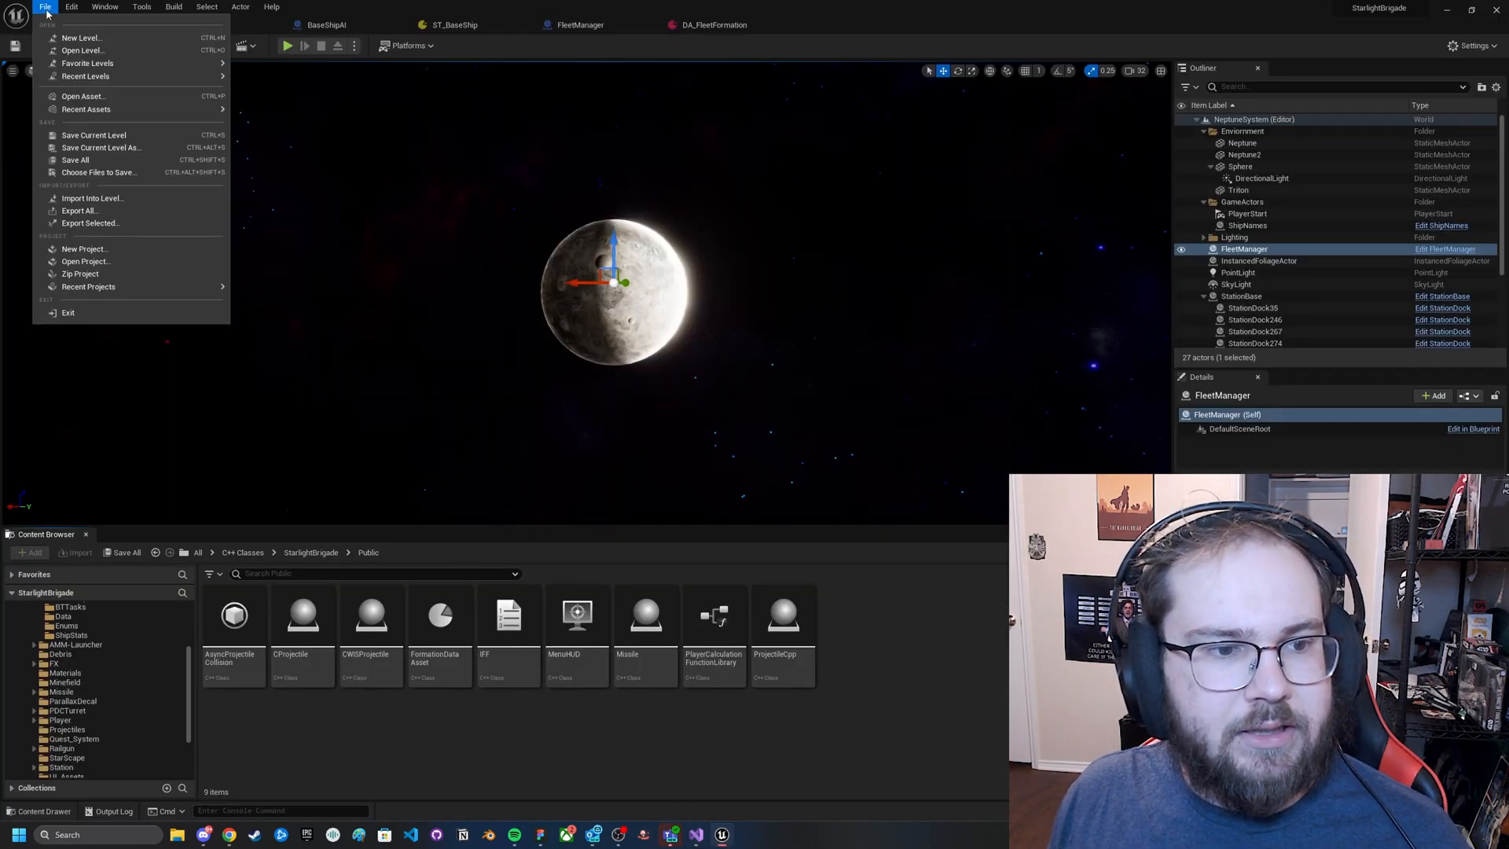
{"action": "left_click", "coordinate": [111, 167]}
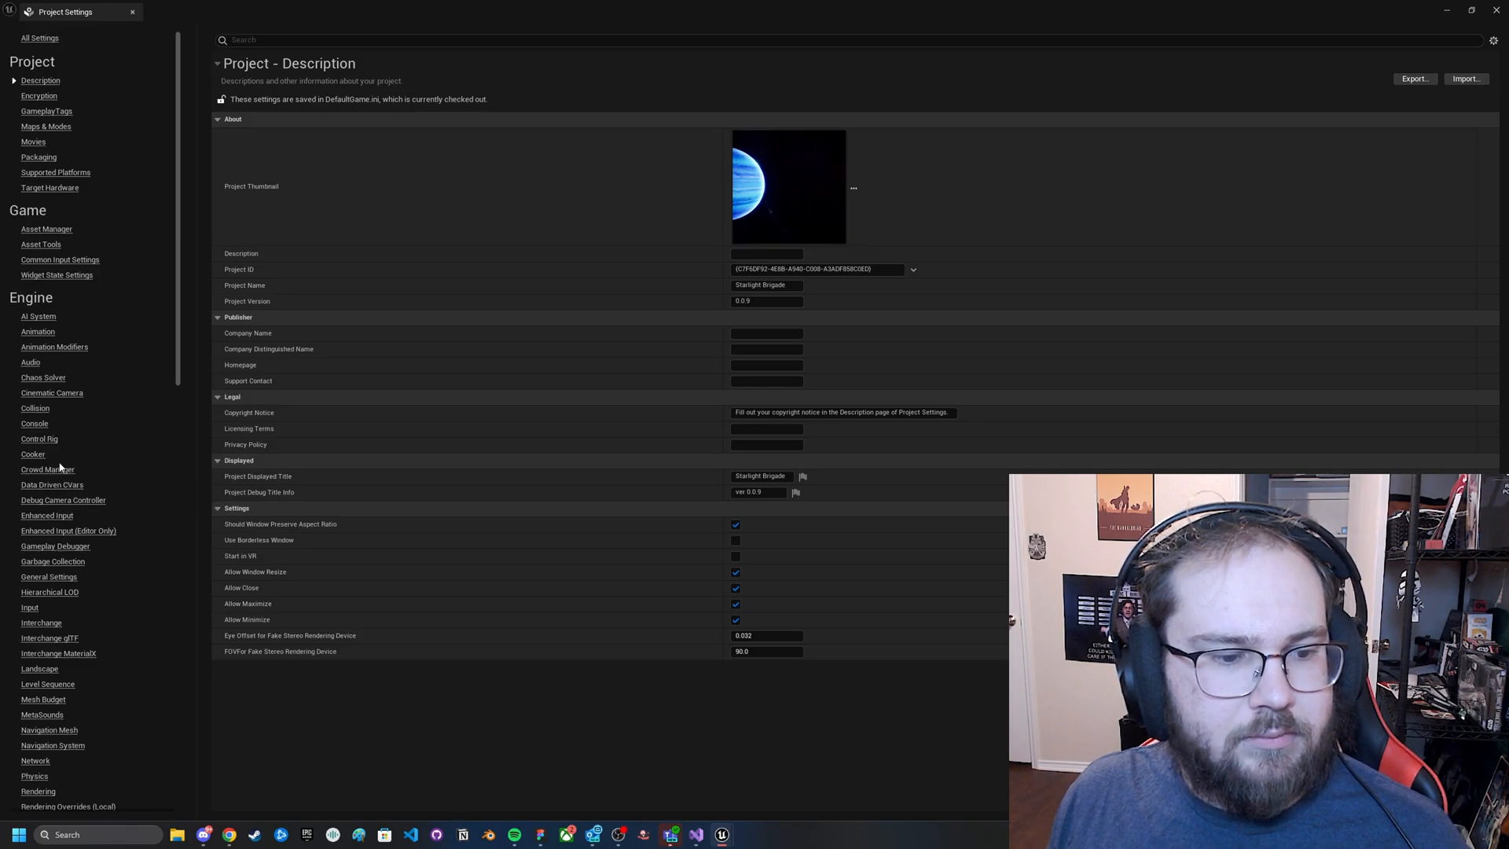
{"action": "left_click", "coordinate": [40, 39]}
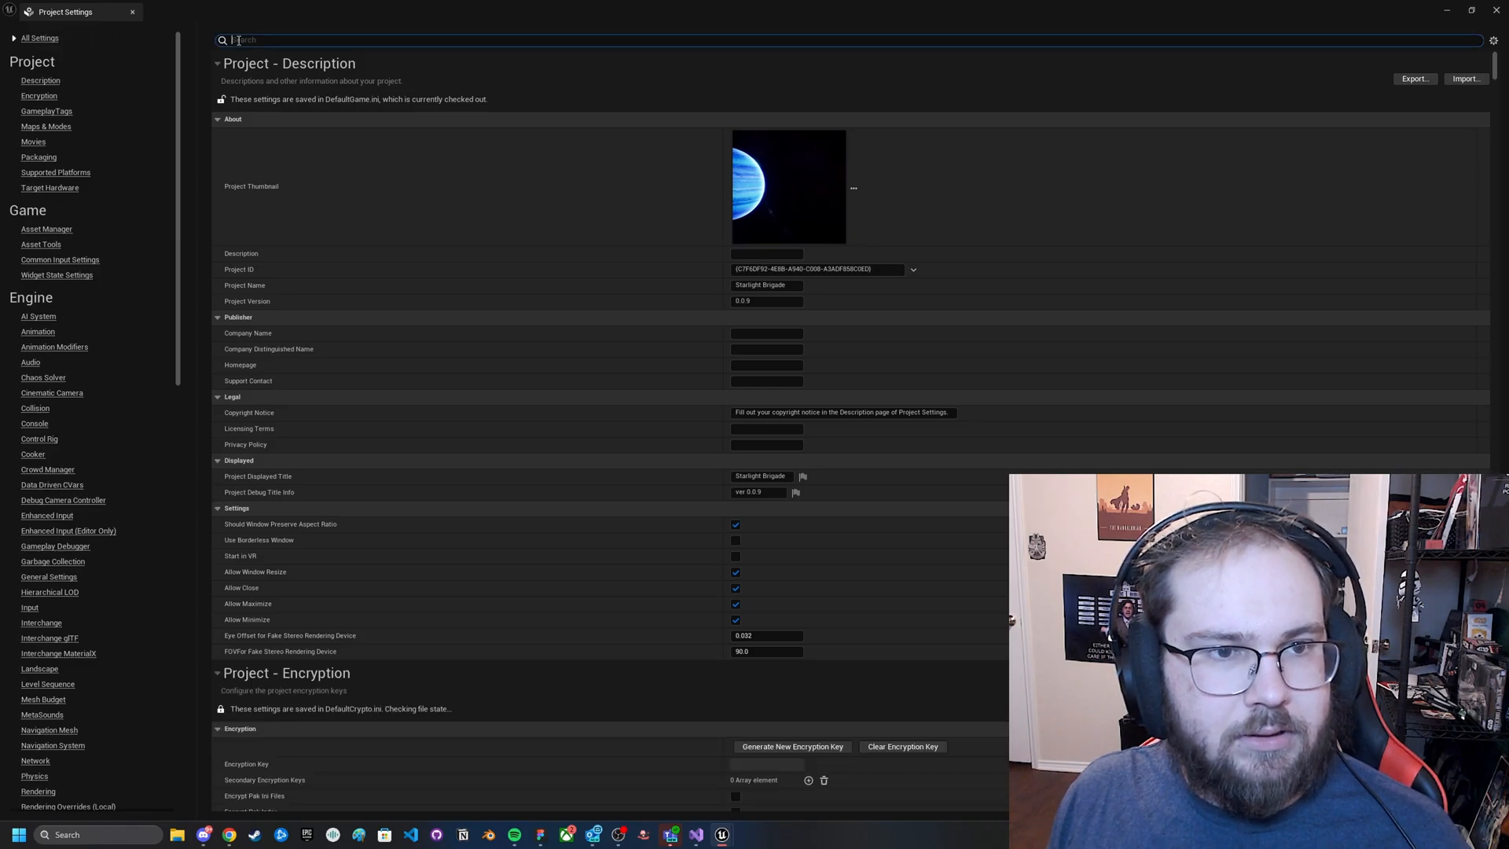
{"action": "type", "text": "data"}
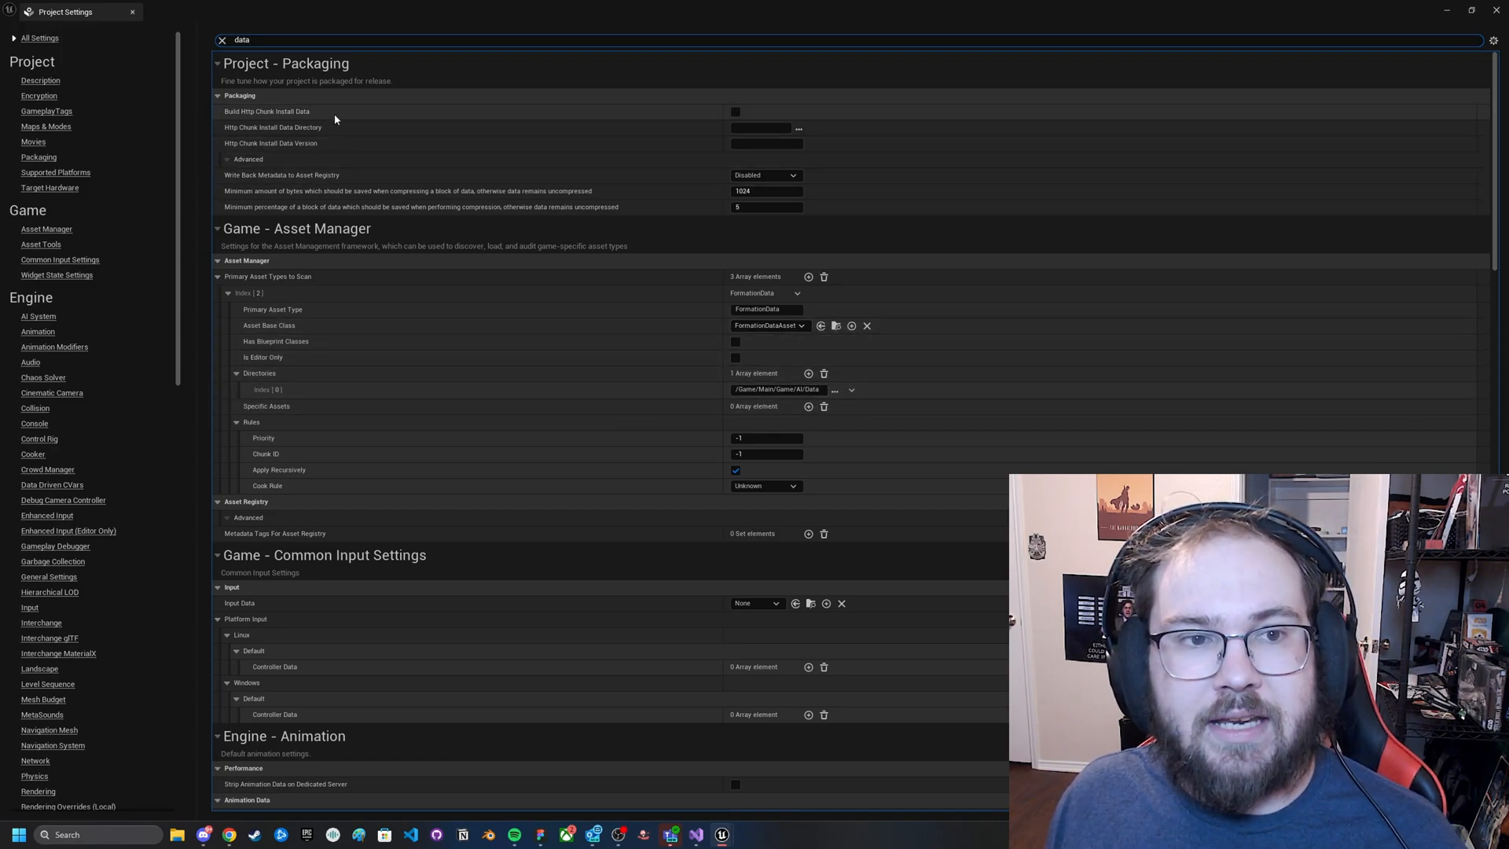
{"action": "left_click", "coordinate": [1446, 11]}
{"action": "scroll", "coordinate": [83, 672], "scroll_direction": "up", "scroll_amount": 3}
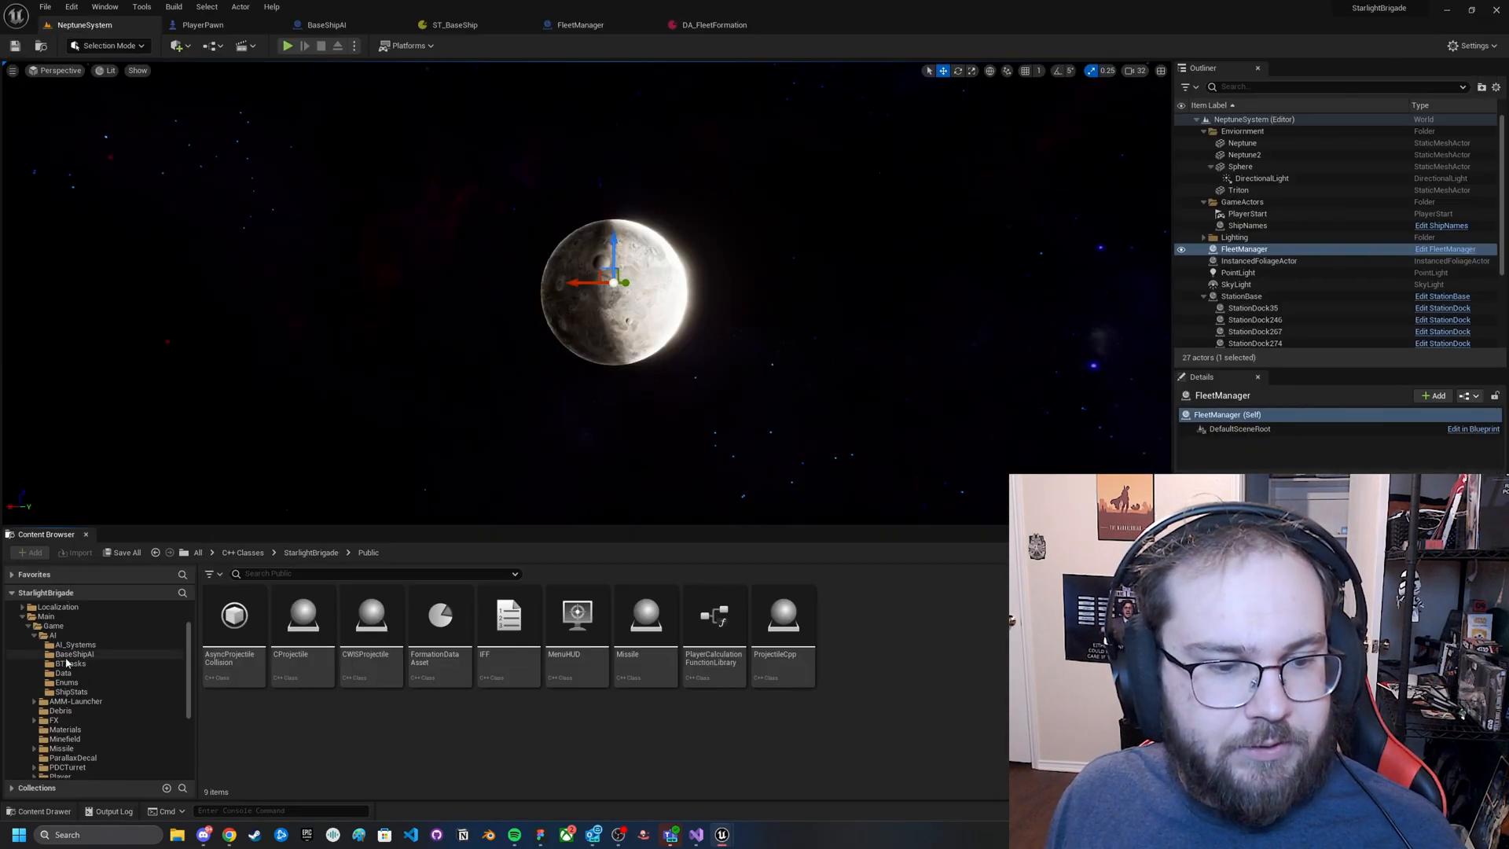
Locate DA_FleetFormation in Content/Main/Game/AI/Data, then return to the FormationDataAsset header.
{"action": "left_click", "coordinate": [65, 691]}
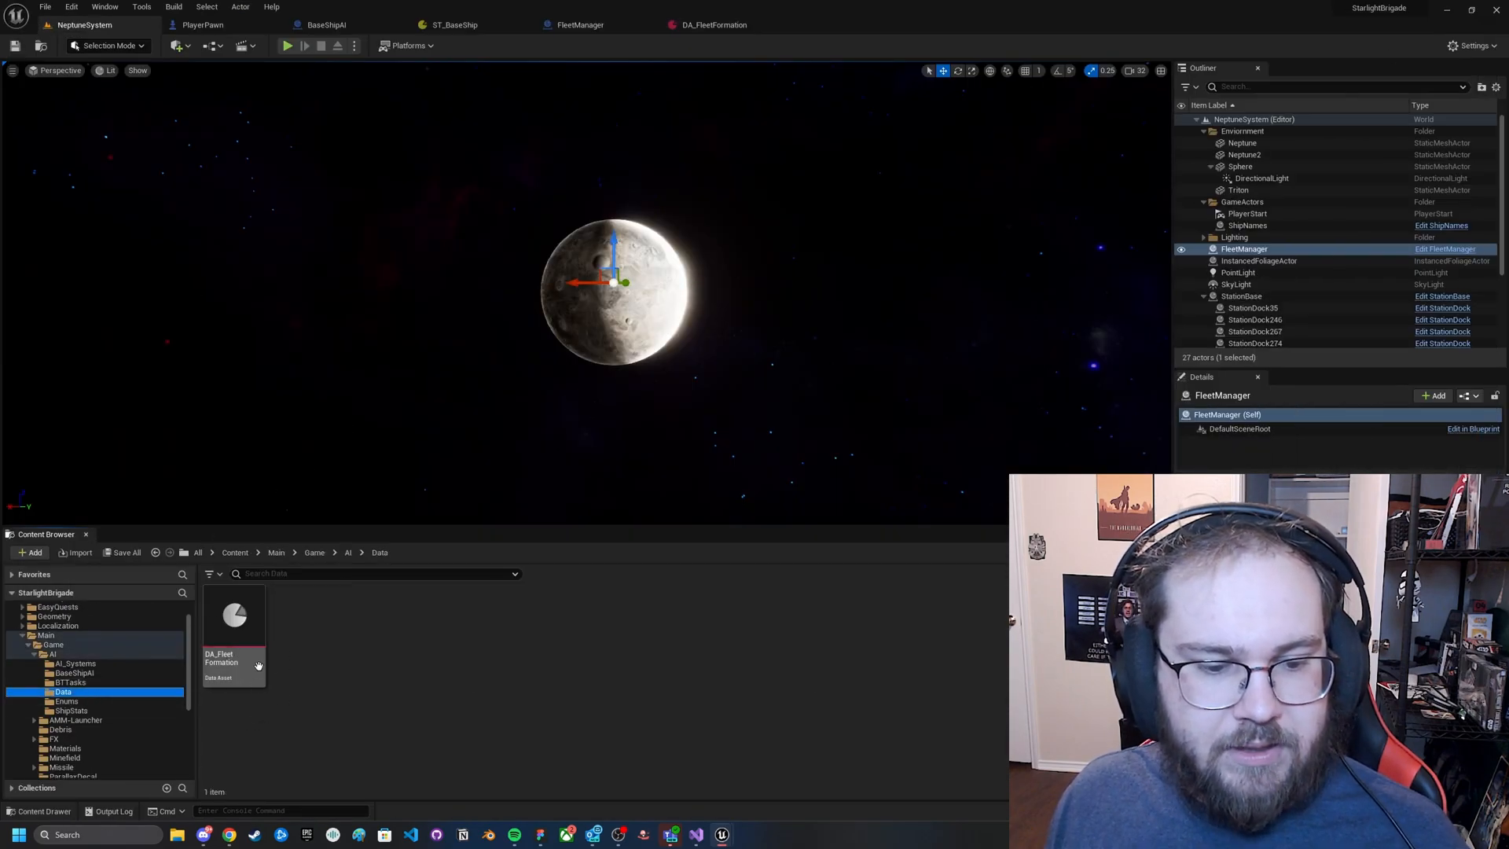
{"action": "left_click", "coordinate": [235, 630]}
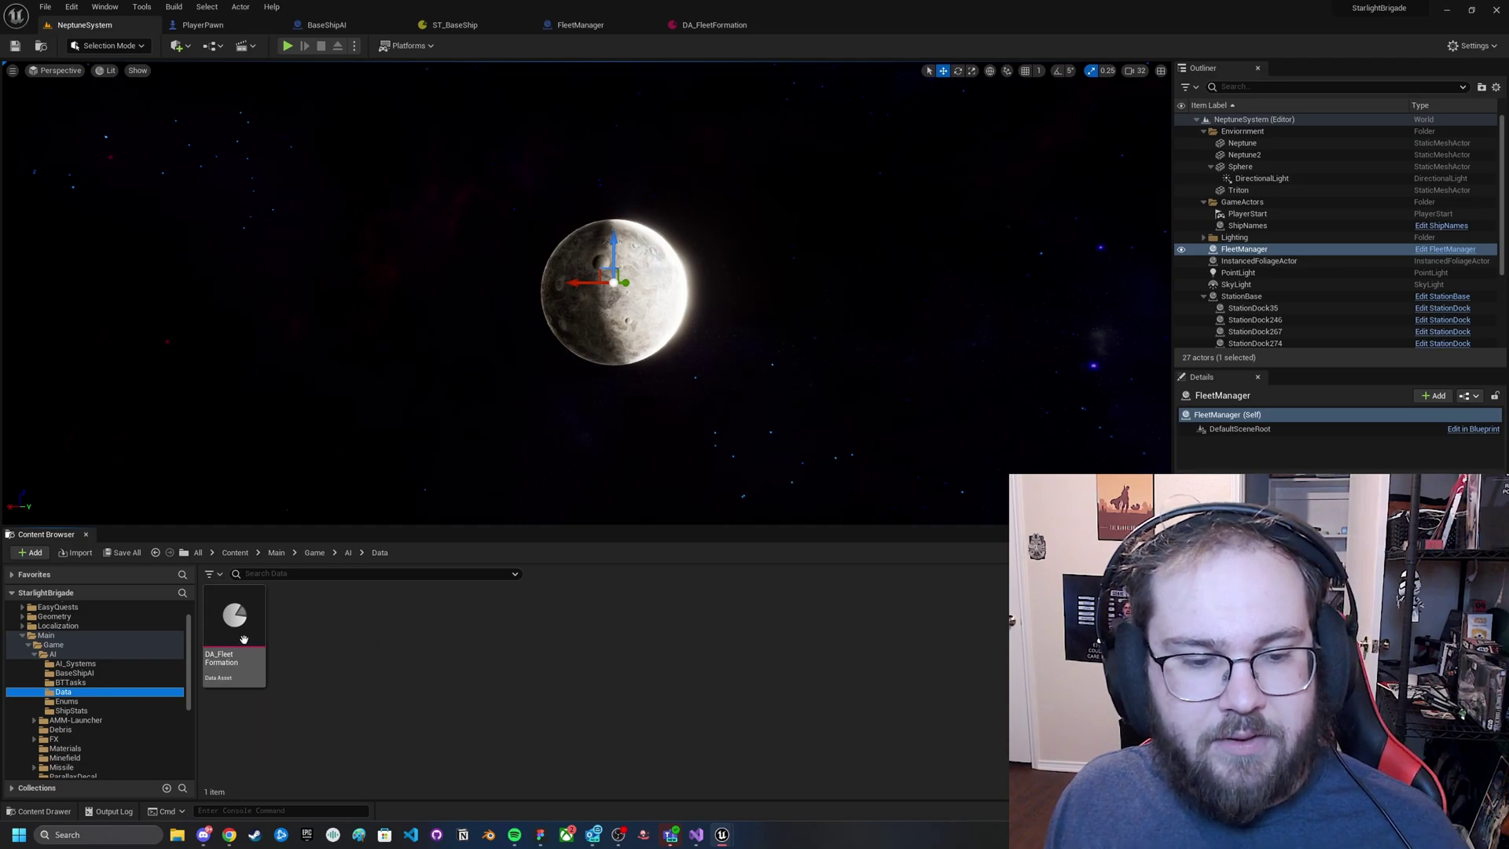
{"action": "left_click", "coordinate": [697, 835]}
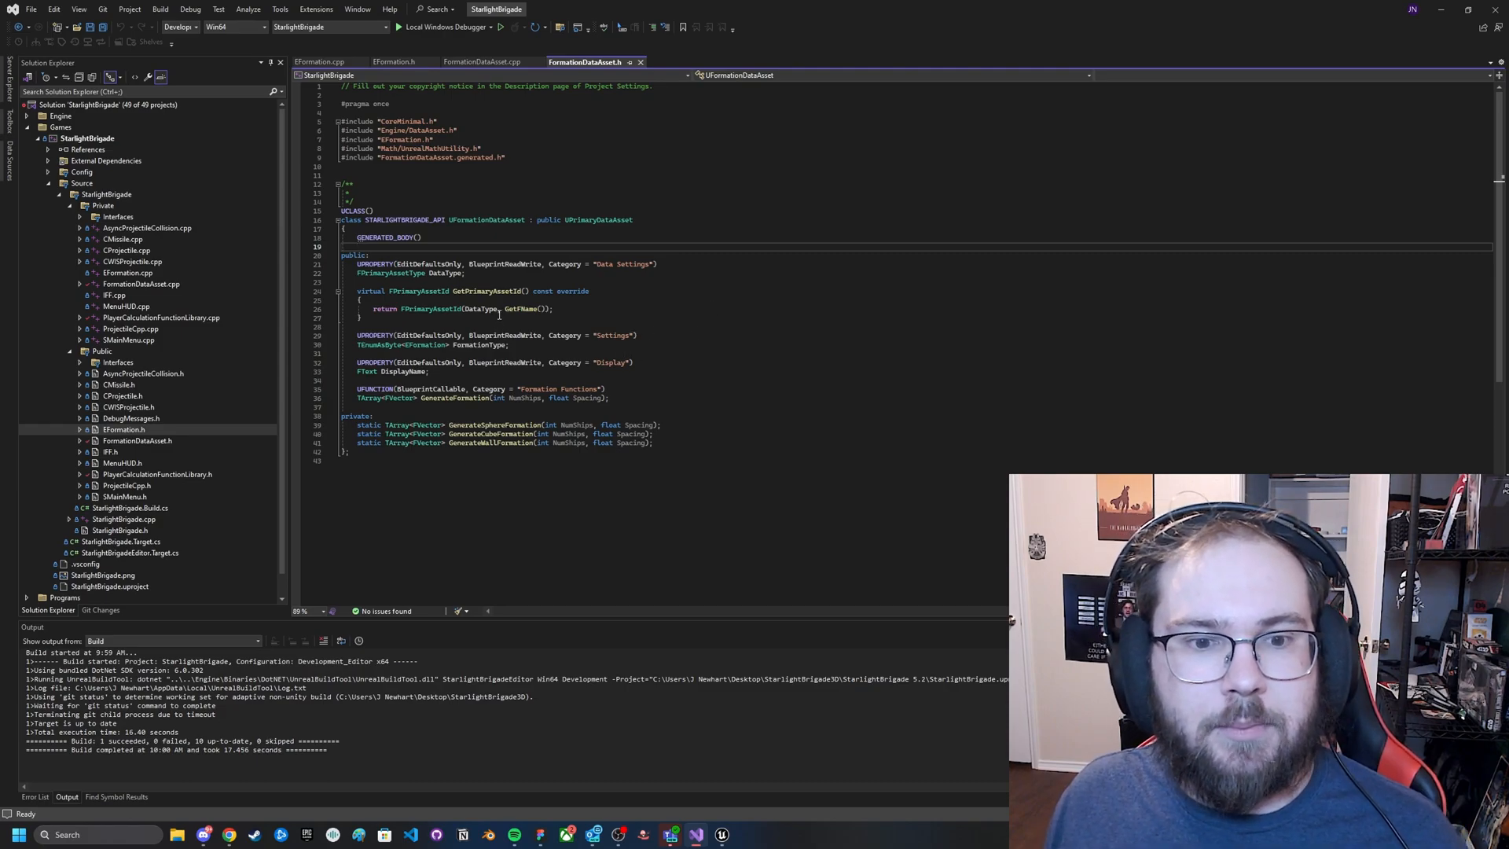
{"action": "left_click_drag", "start_coordinate": [477, 273], "coordinate": [359, 264]}
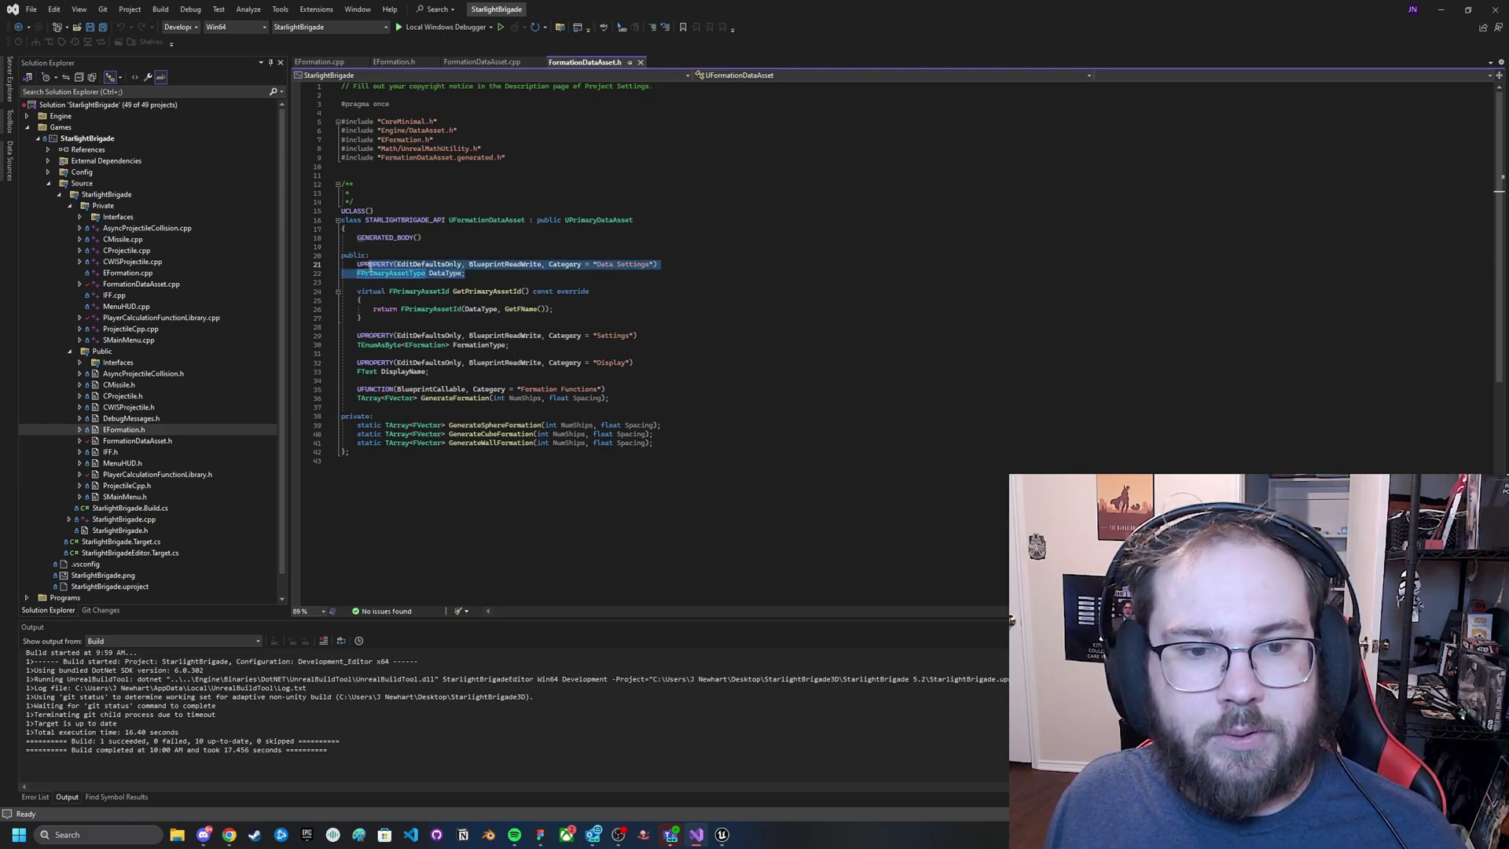
{"action": "left_click", "coordinate": [475, 273]}
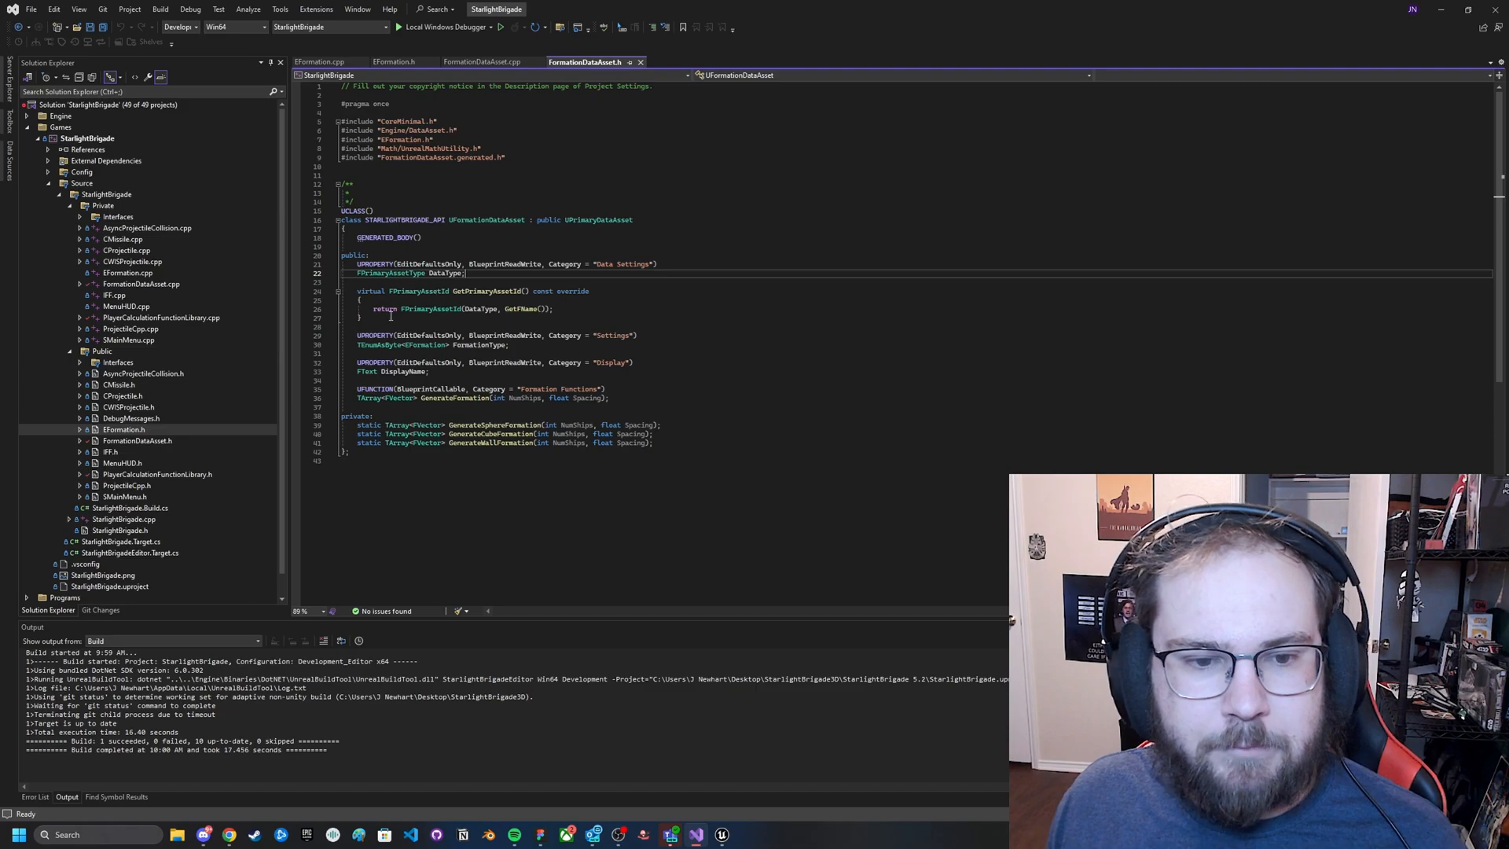
{"action": "left_click_drag", "start_coordinate": [371, 319], "coordinate": [360, 291]}
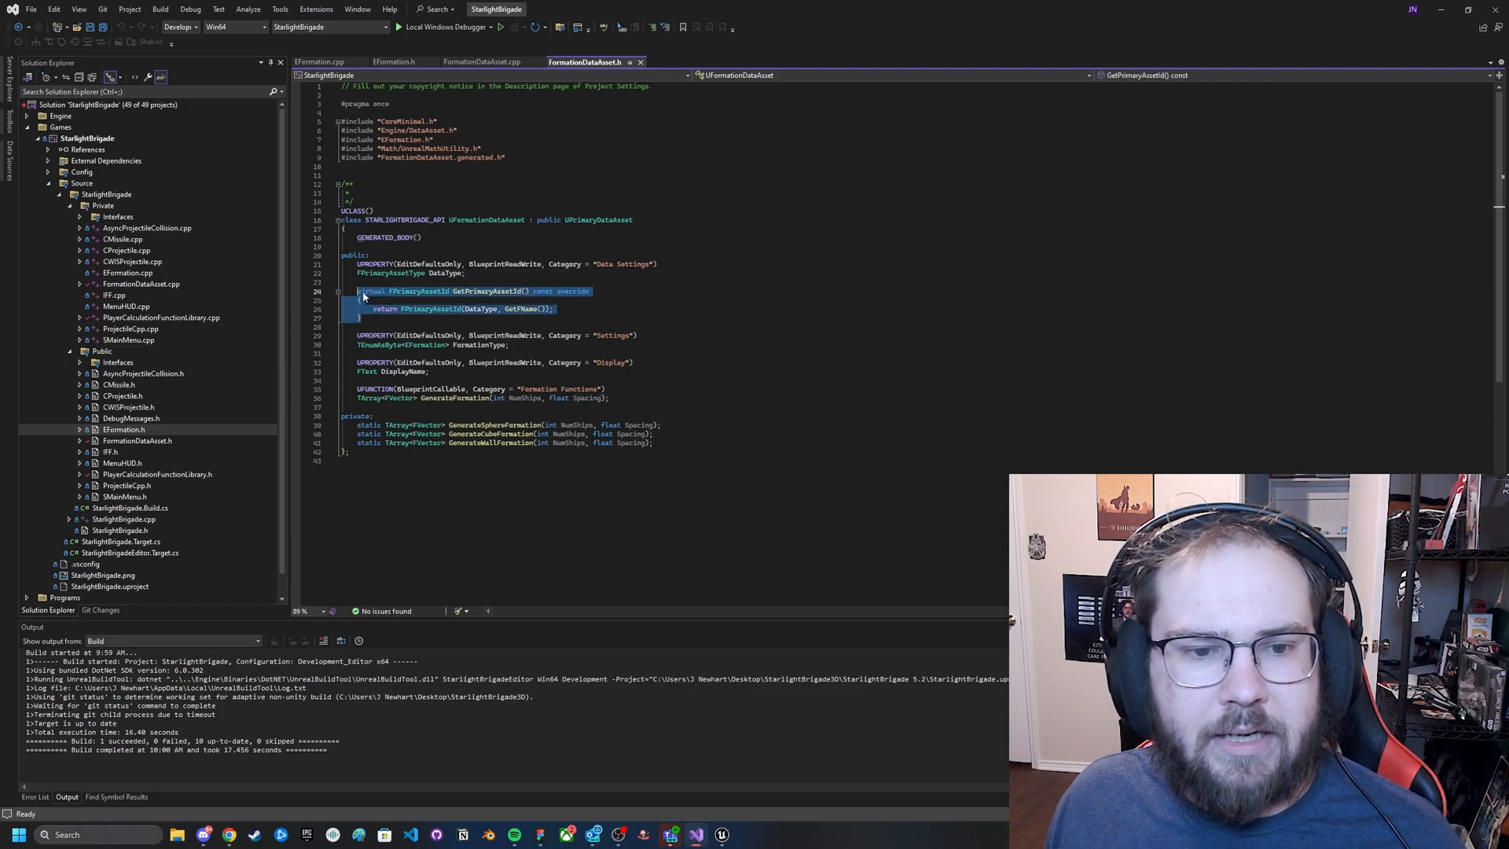
{"action": "left_click", "coordinate": [413, 319]}
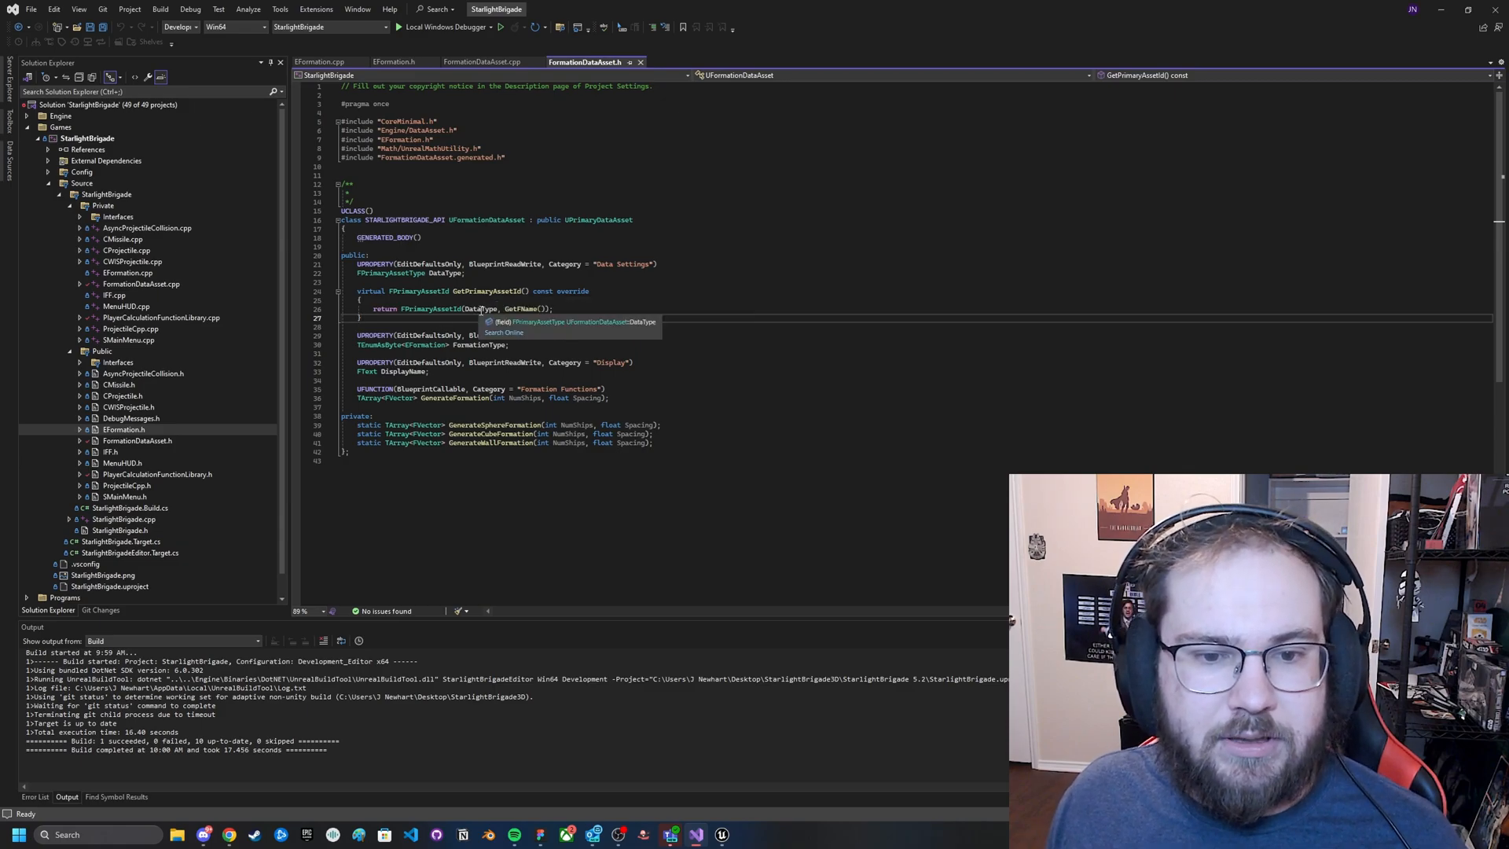
{"action": "mouse_move", "coordinate": [375, 335]}
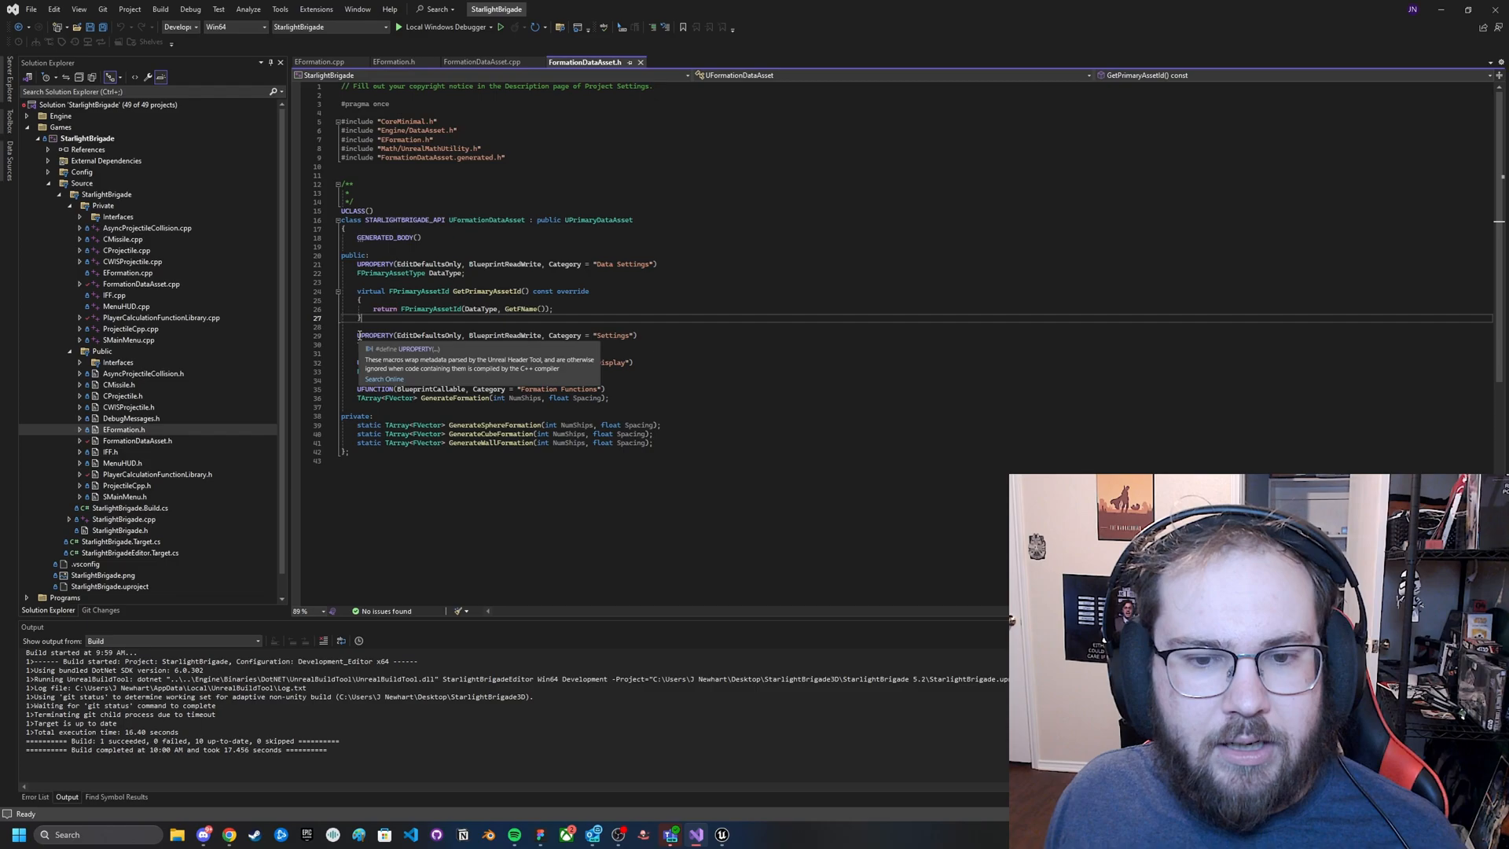
{"action": "left_click", "coordinate": [514, 344]}
{"action": "scroll", "coordinate": [516, 344], "scroll_direction": "down", "scroll_amount": 1}
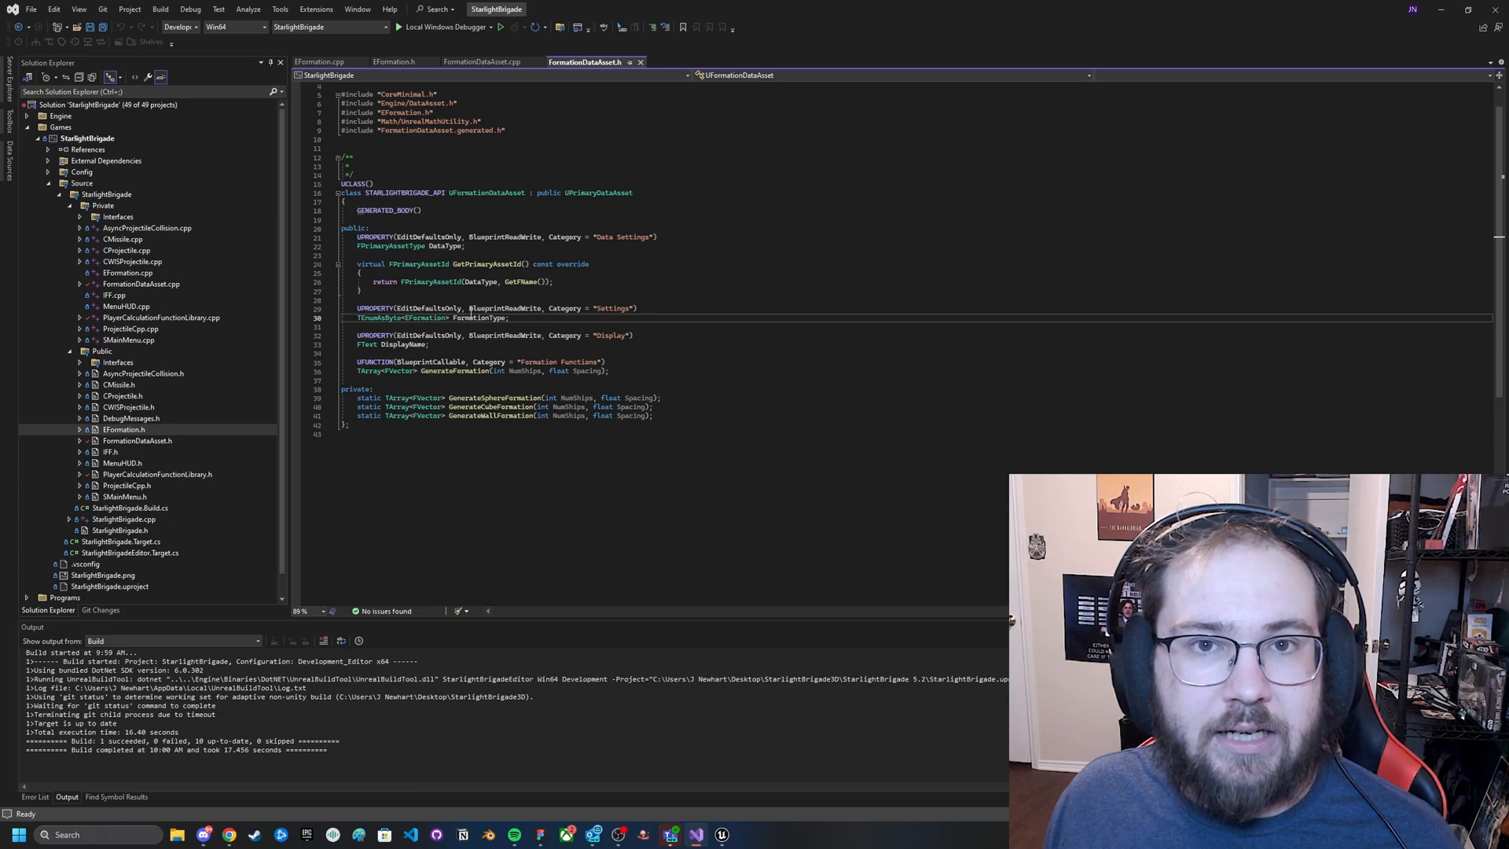
Review the EFormation enum and the header's FormationType, DisplayName and GenerateFormation declarations.
{"action": "left_click", "coordinate": [394, 63]}
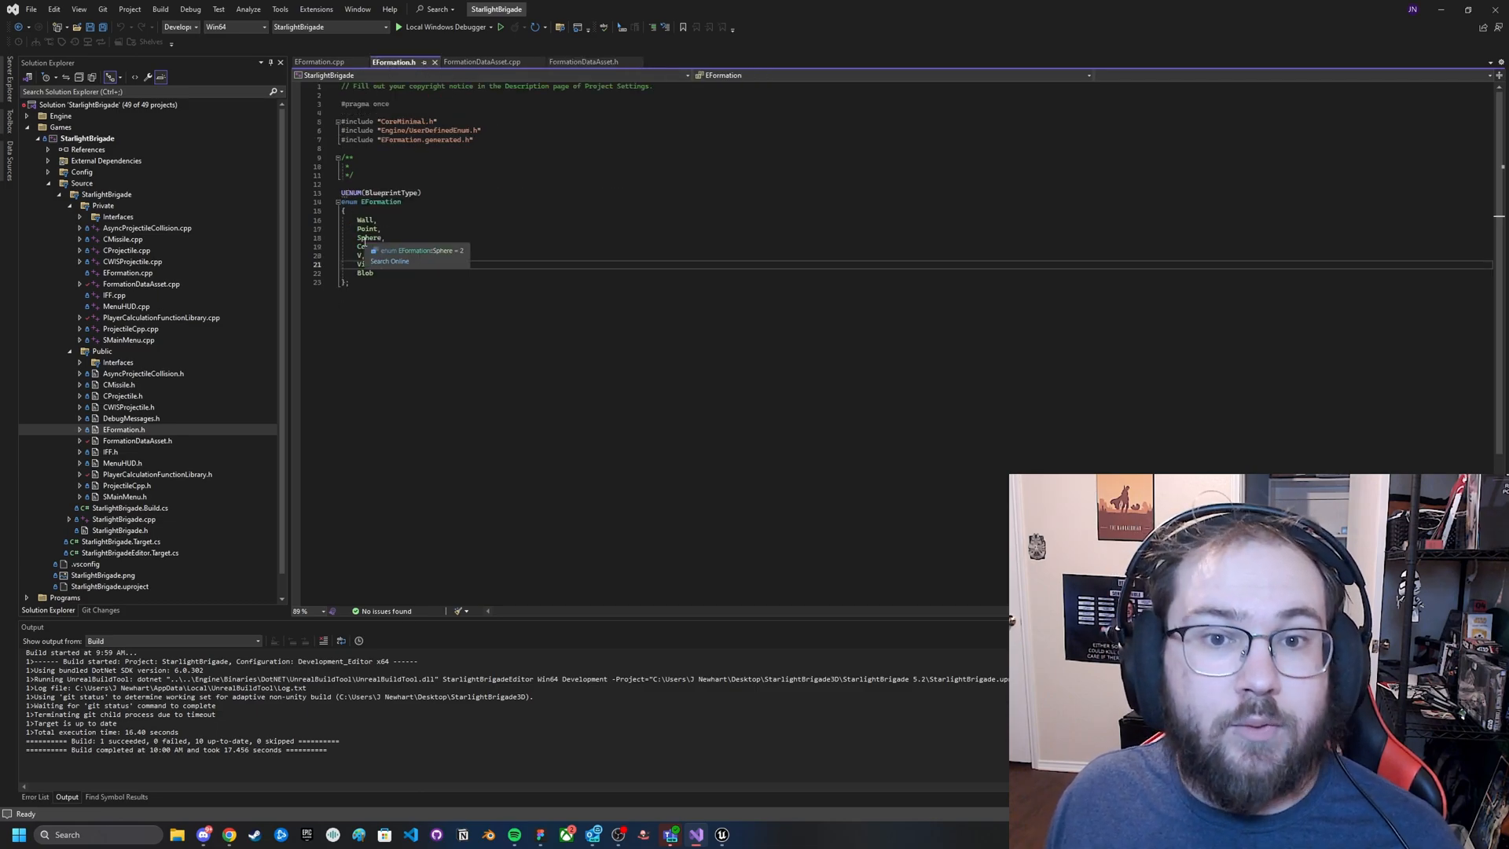
{"action": "left_click", "coordinate": [608, 62]}
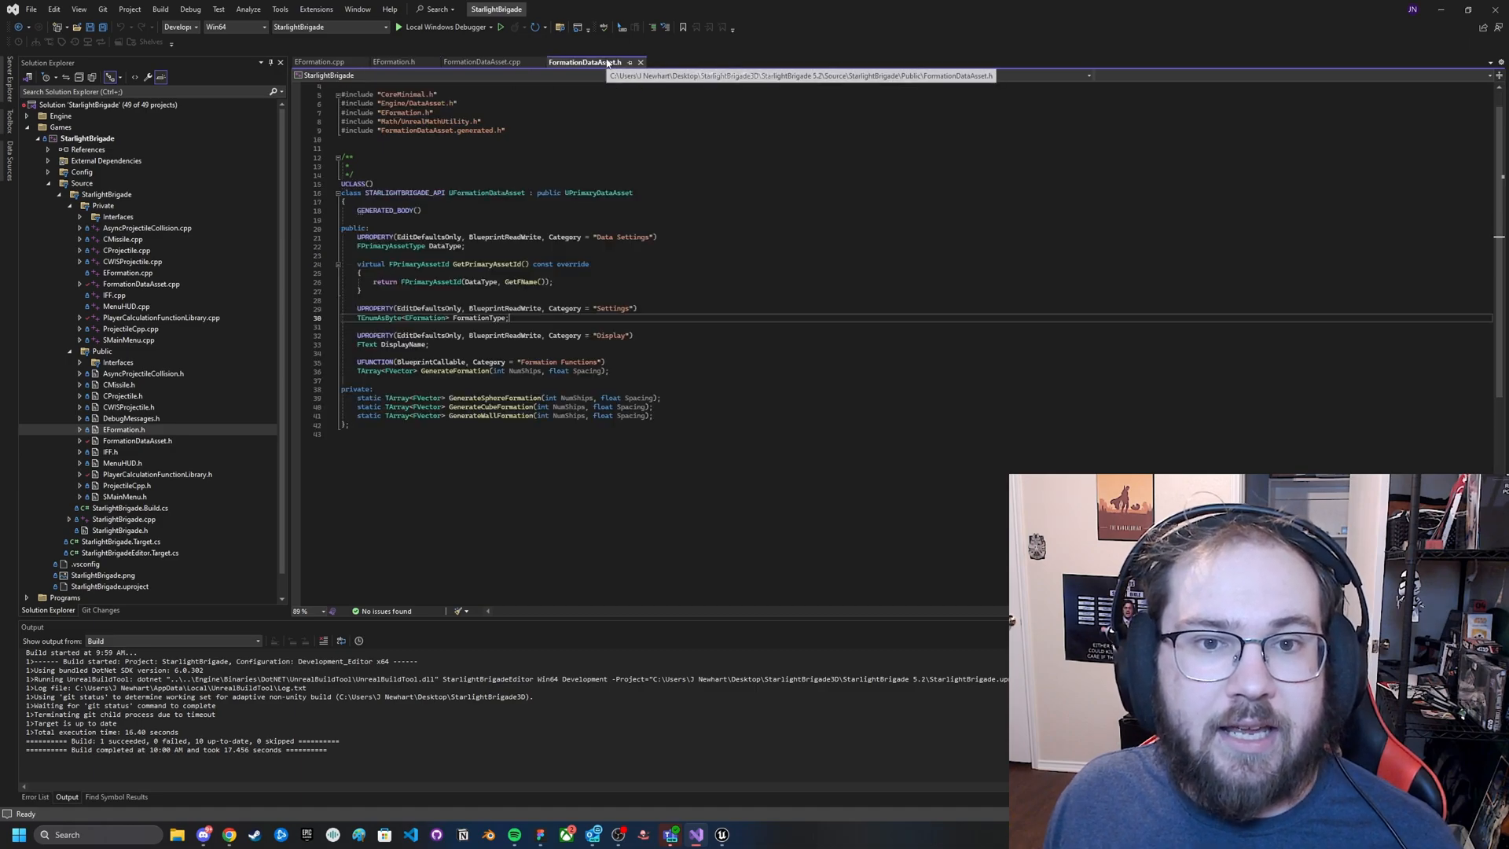
{"action": "left_click_drag", "start_coordinate": [516, 316], "coordinate": [358, 309]}
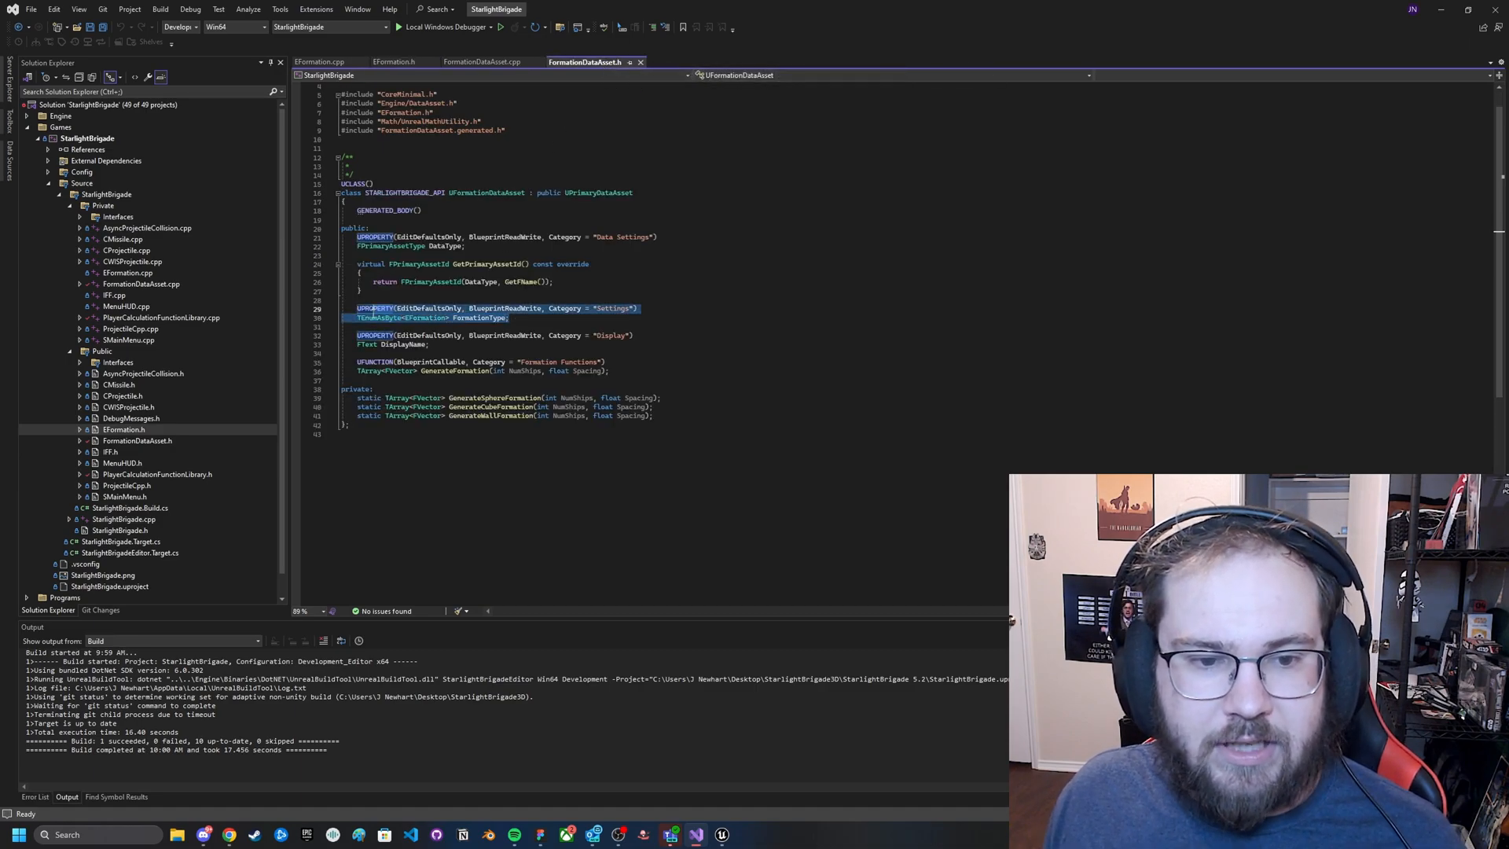
{"action": "left_click", "coordinate": [516, 317]}
{"action": "scroll", "coordinate": [523, 322], "scroll_direction": "down", "scroll_amount": 1}
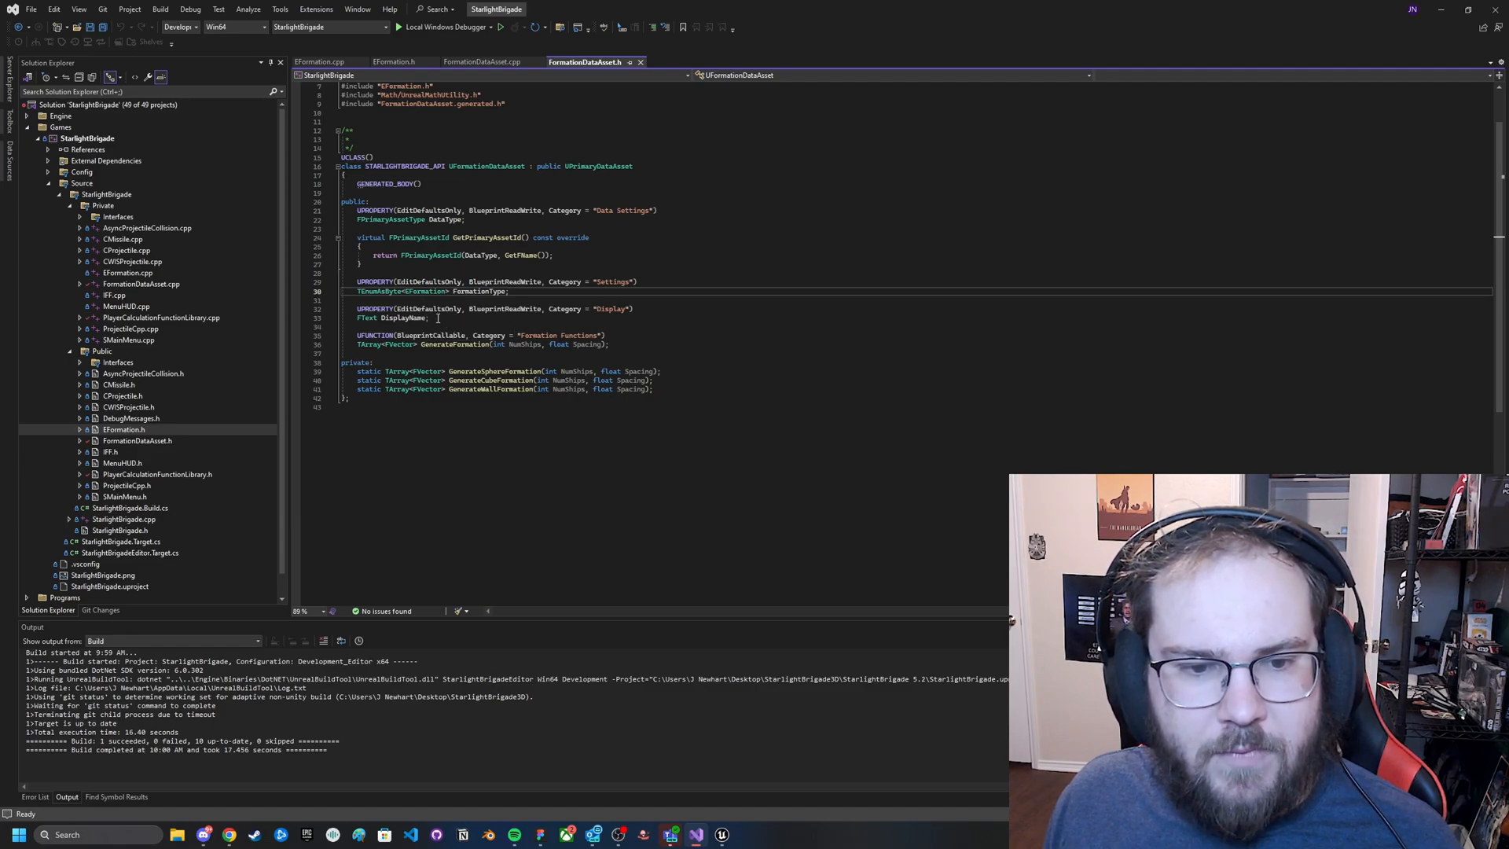
{"action": "left_click_drag", "start_coordinate": [430, 319], "coordinate": [359, 310]}
{"action": "left_click", "coordinate": [459, 323]}
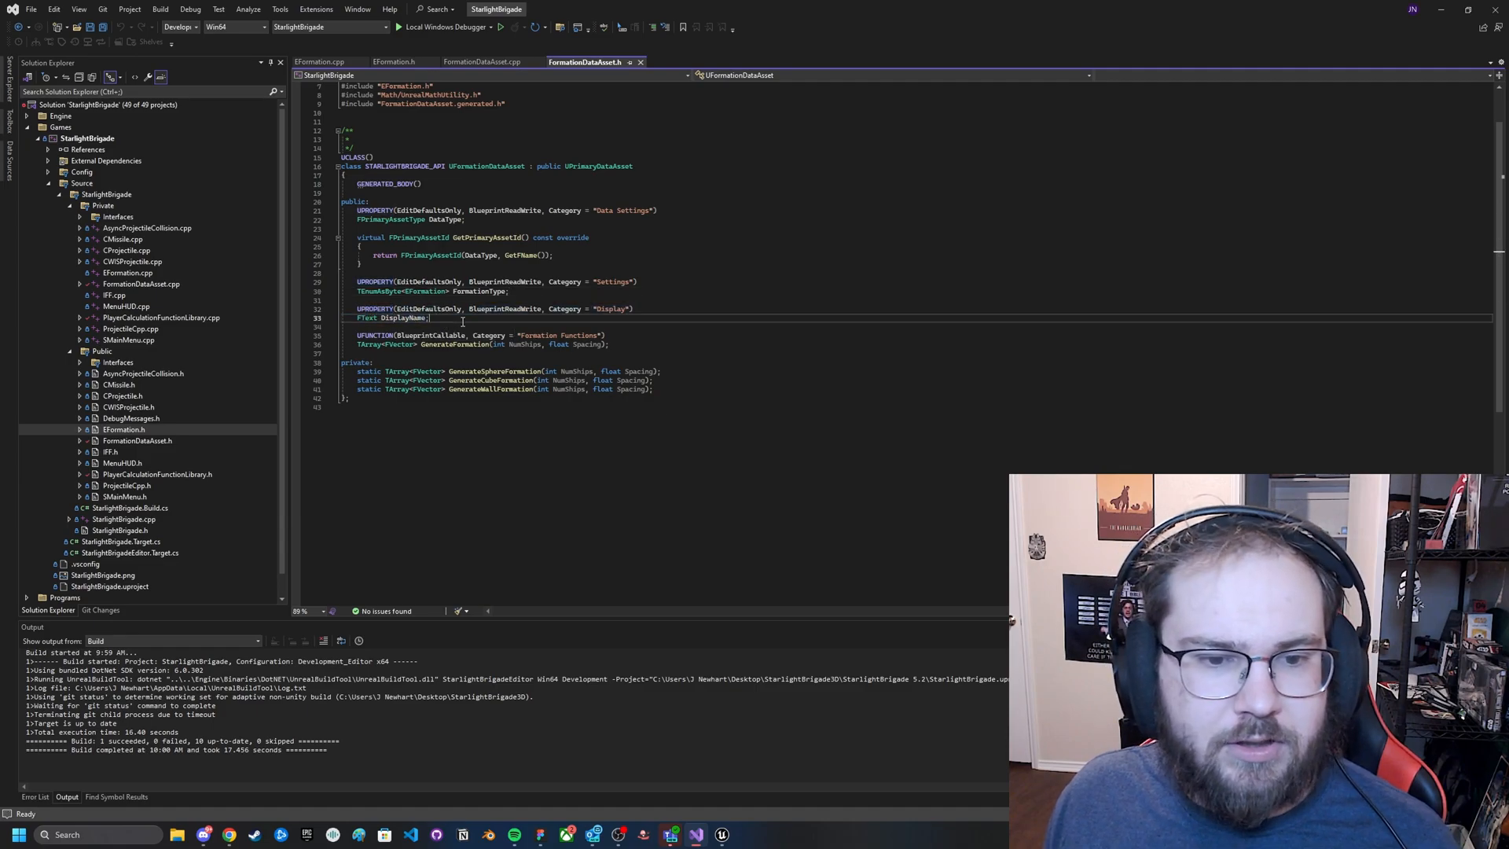
{"action": "scroll", "coordinate": [461, 323], "scroll_direction": "down", "scroll_amount": 1}
{"action": "left_click_drag", "start_coordinate": [629, 318], "coordinate": [361, 322]}
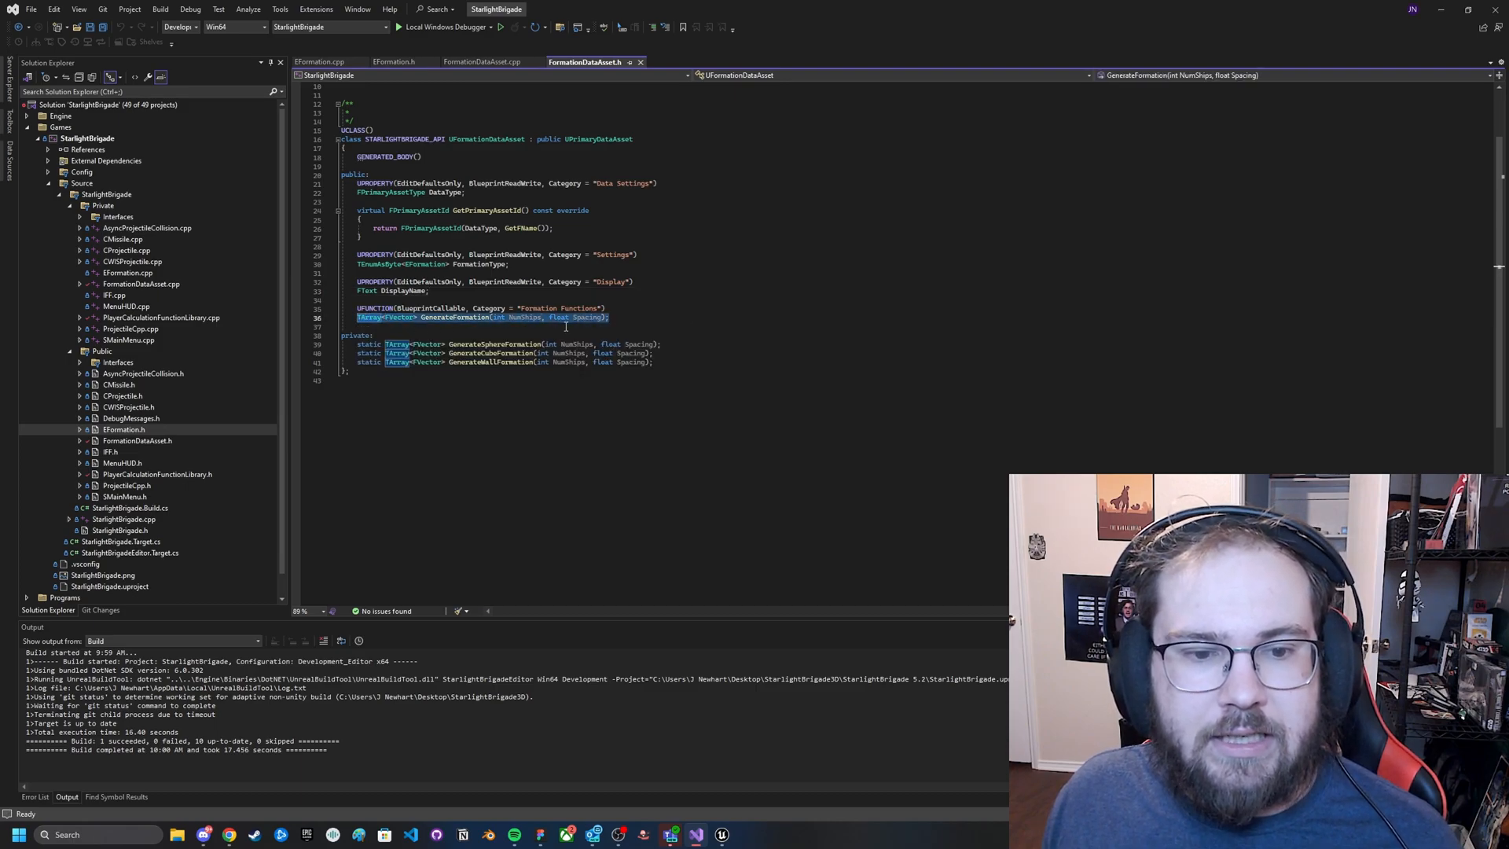
{"action": "left_click", "coordinate": [622, 316]}
{"action": "mouse_move", "coordinate": [589, 318]}
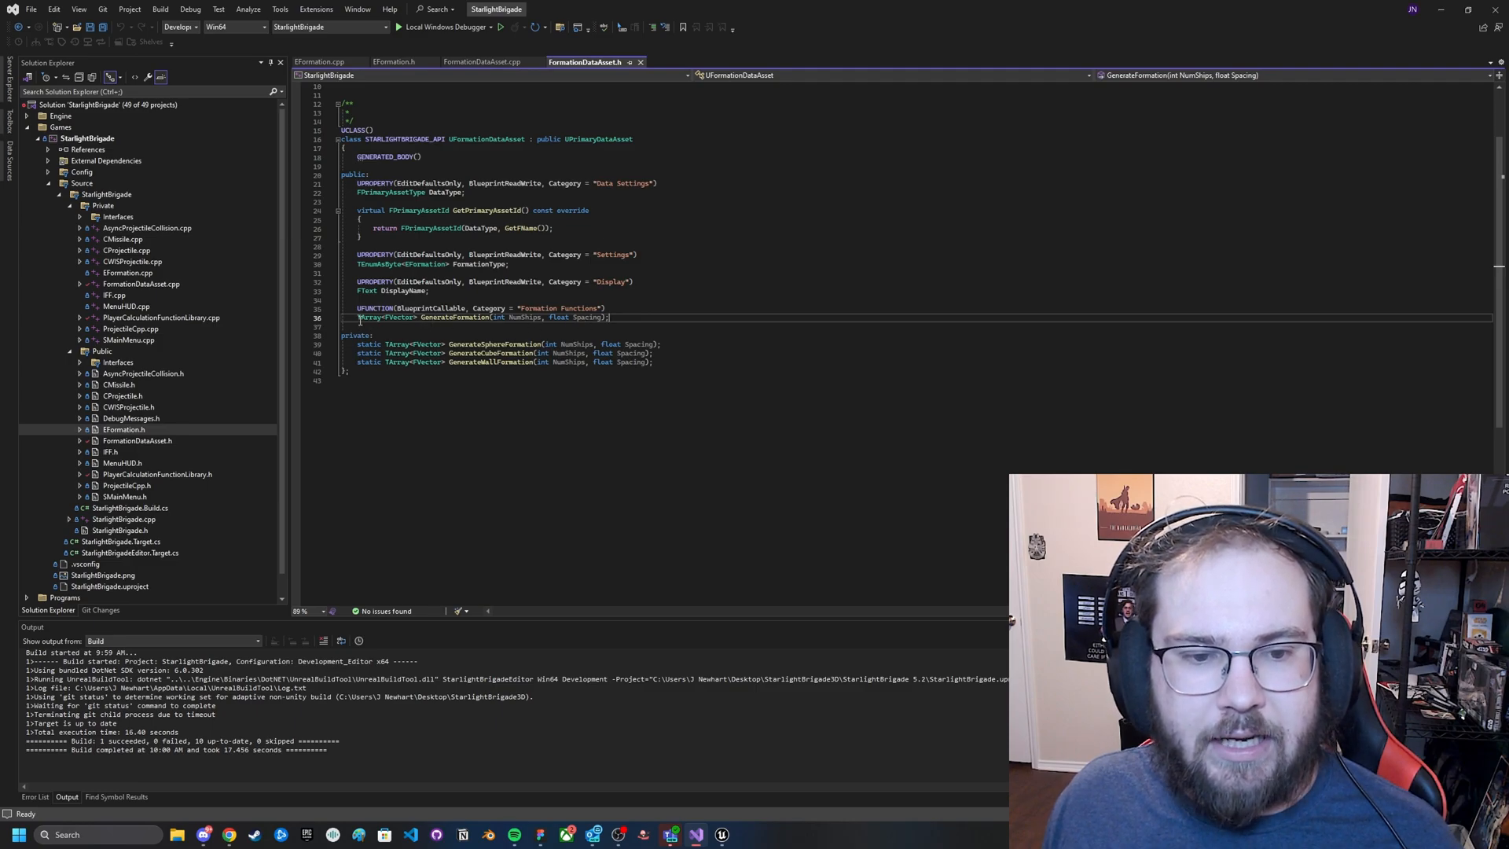
Highlight the TArray<FVector> return type and three private generators, then move to FormationDataAsset.cpp.
{"action": "left_click_drag", "start_coordinate": [358, 318], "coordinate": [420, 317]}
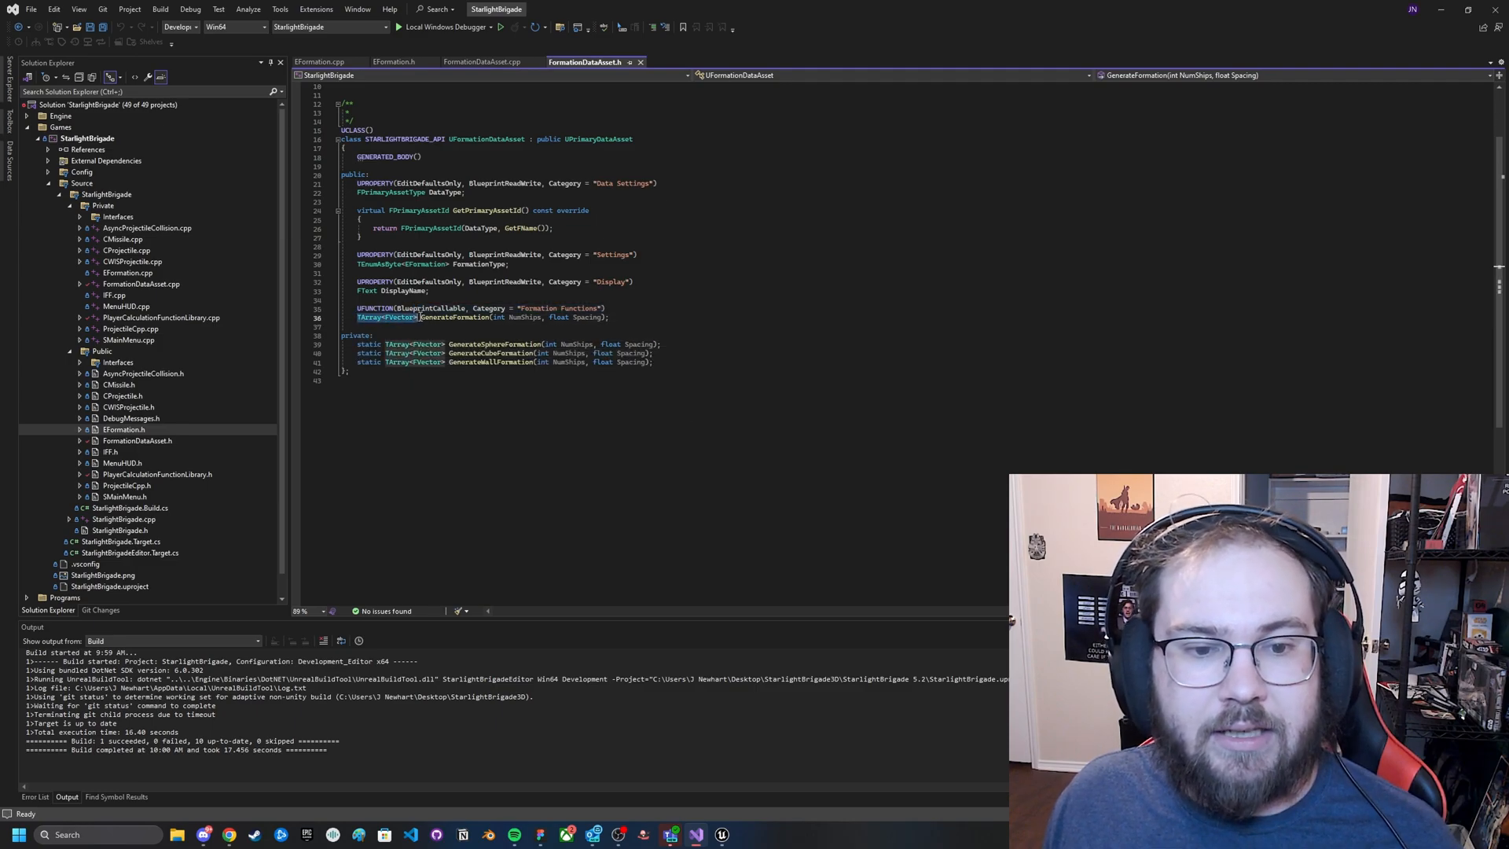
{"action": "left_click", "coordinate": [622, 318]}
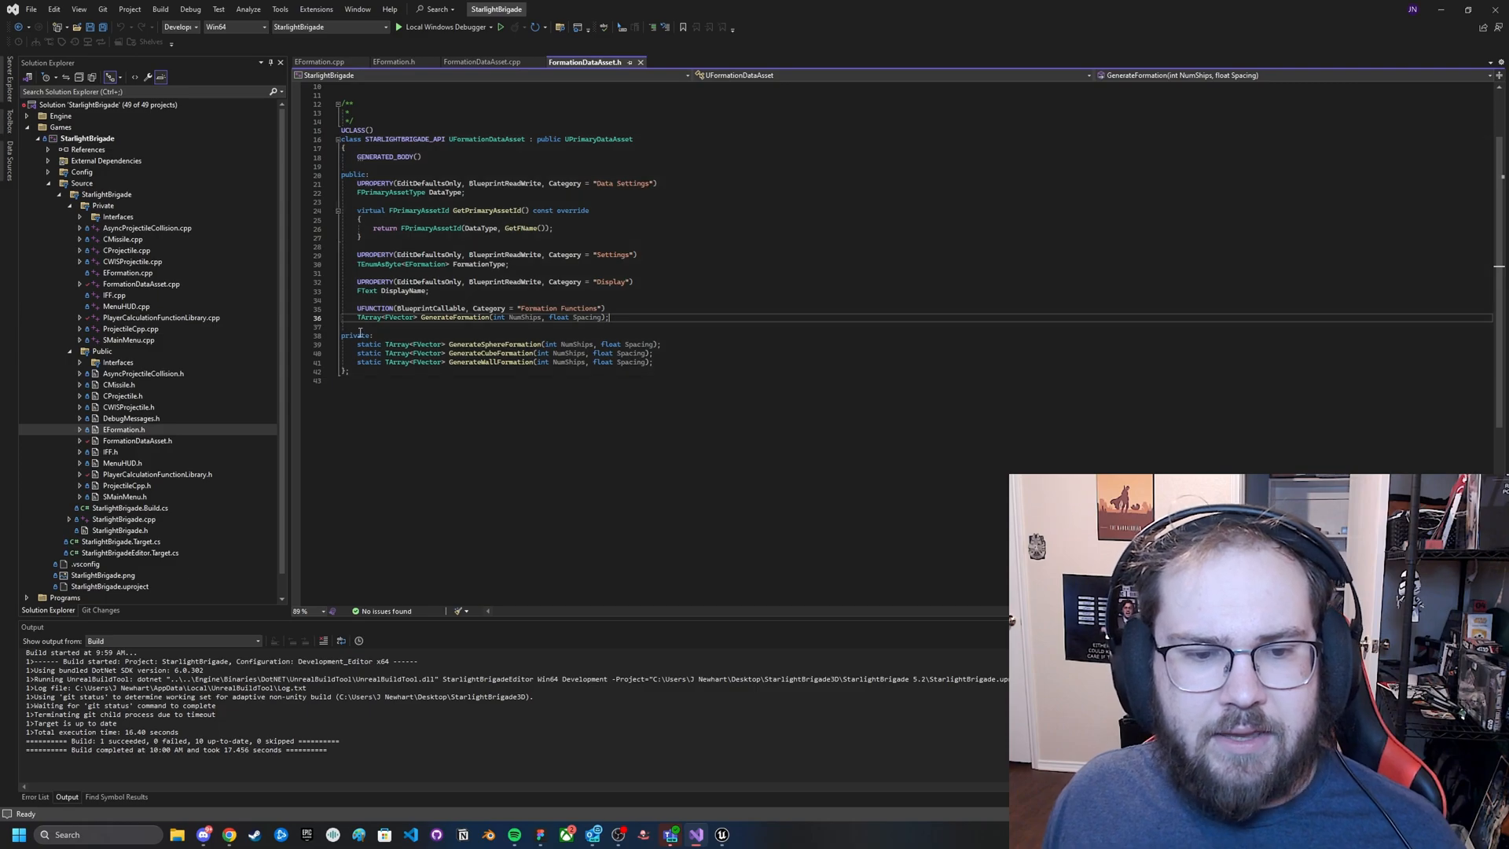
{"action": "left_click_drag", "start_coordinate": [355, 344], "coordinate": [665, 366]}
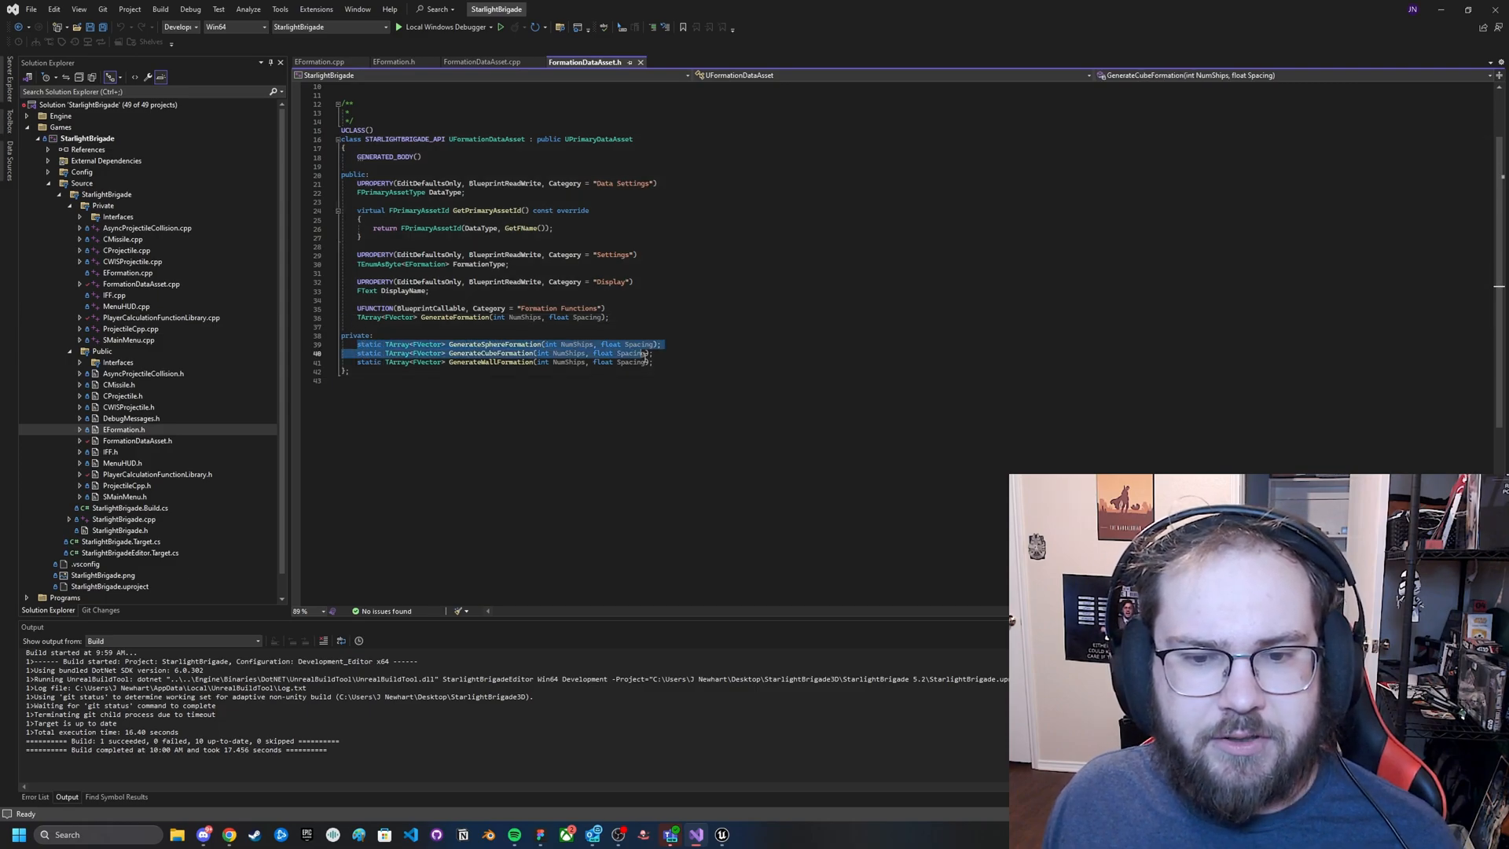
{"action": "left_click", "coordinate": [665, 368]}
{"action": "left_click_drag", "start_coordinate": [665, 367], "coordinate": [355, 345]}
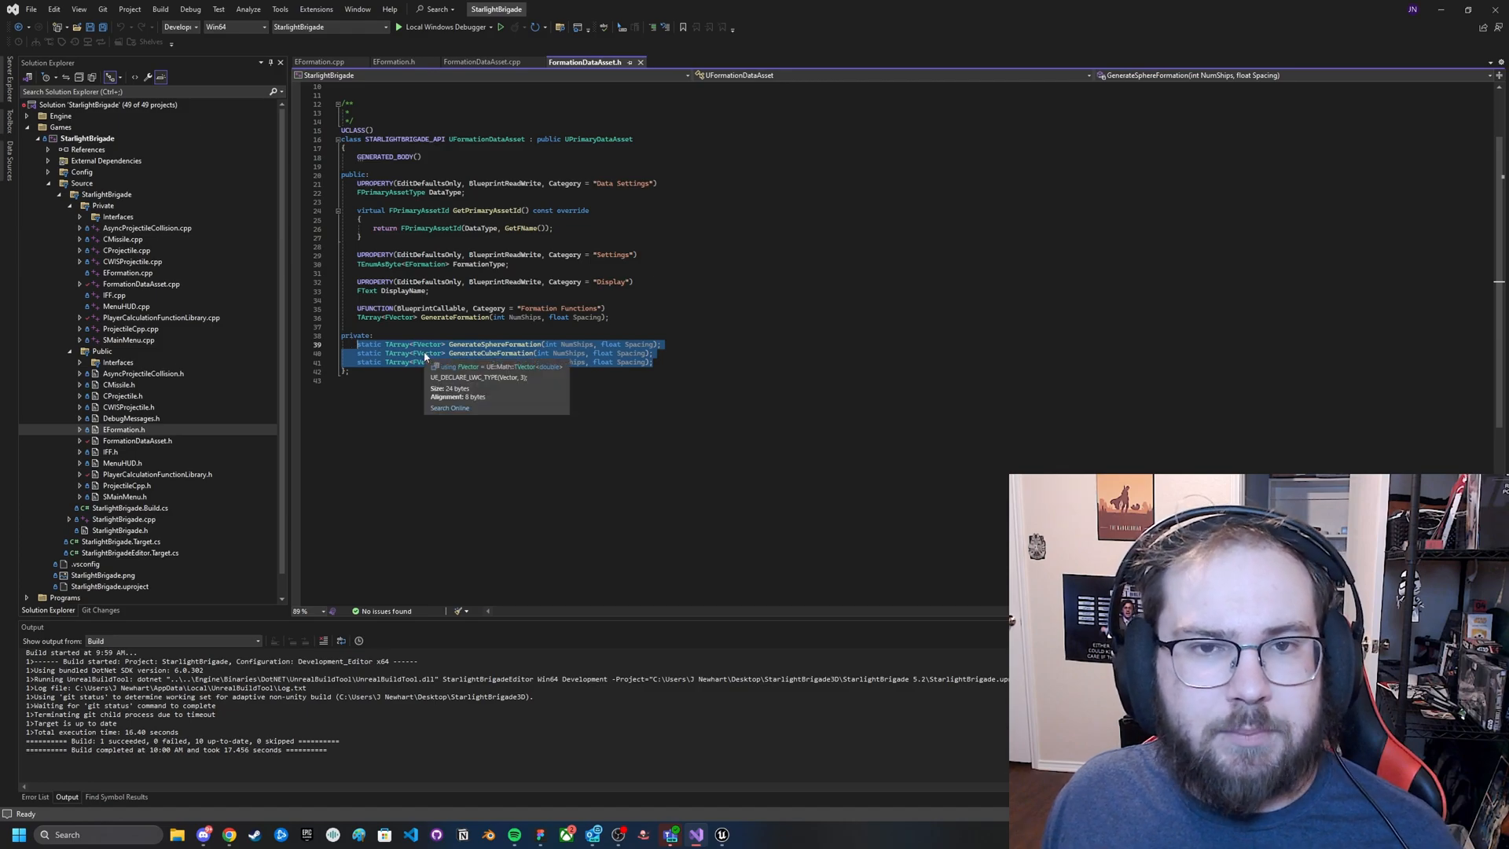
{"action": "double_click", "coordinate": [454, 318]}
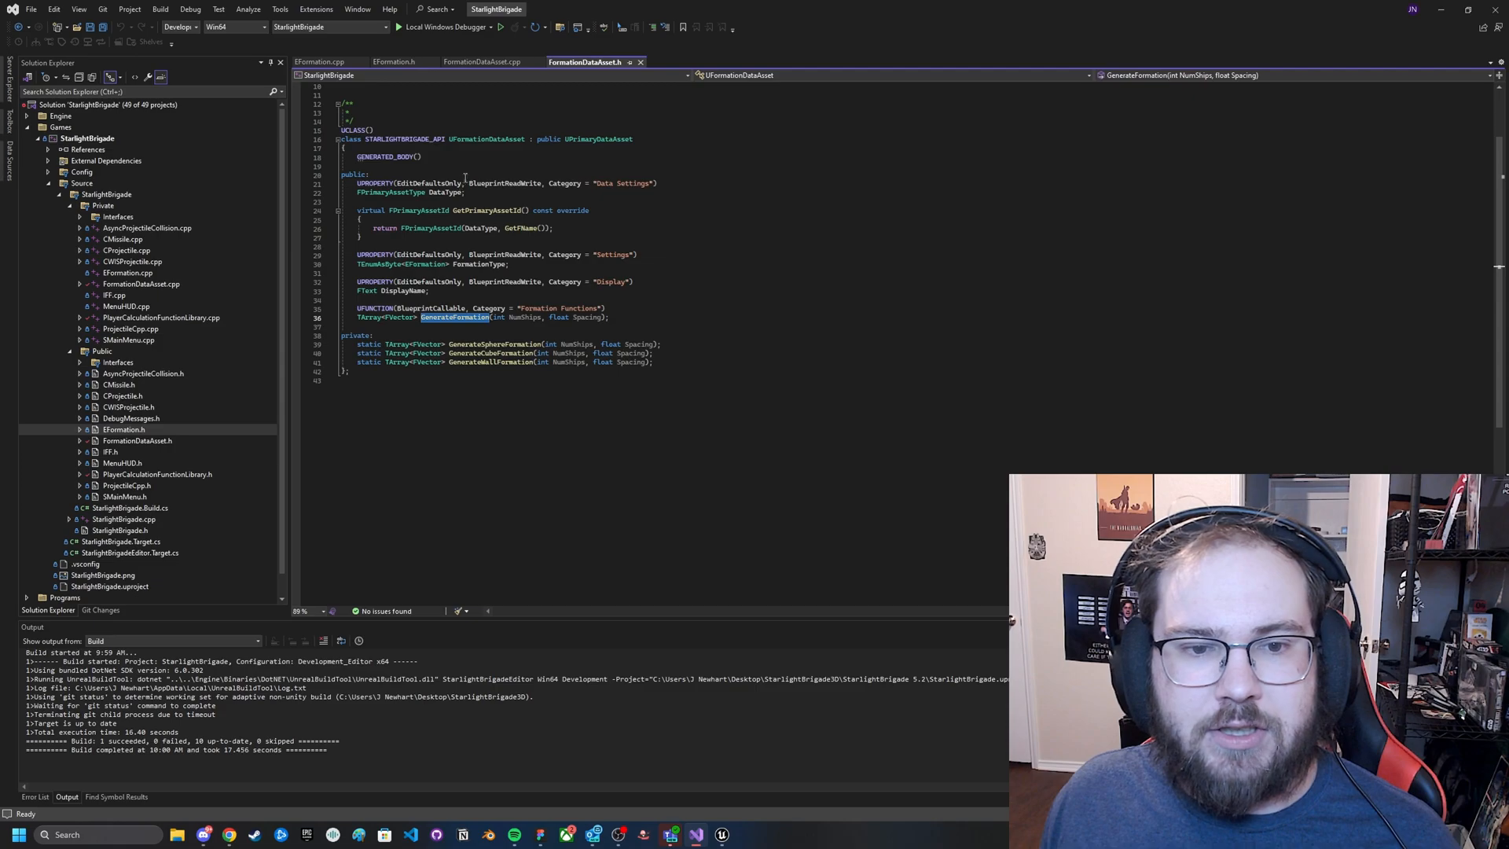
{"action": "left_click", "coordinate": [491, 63]}
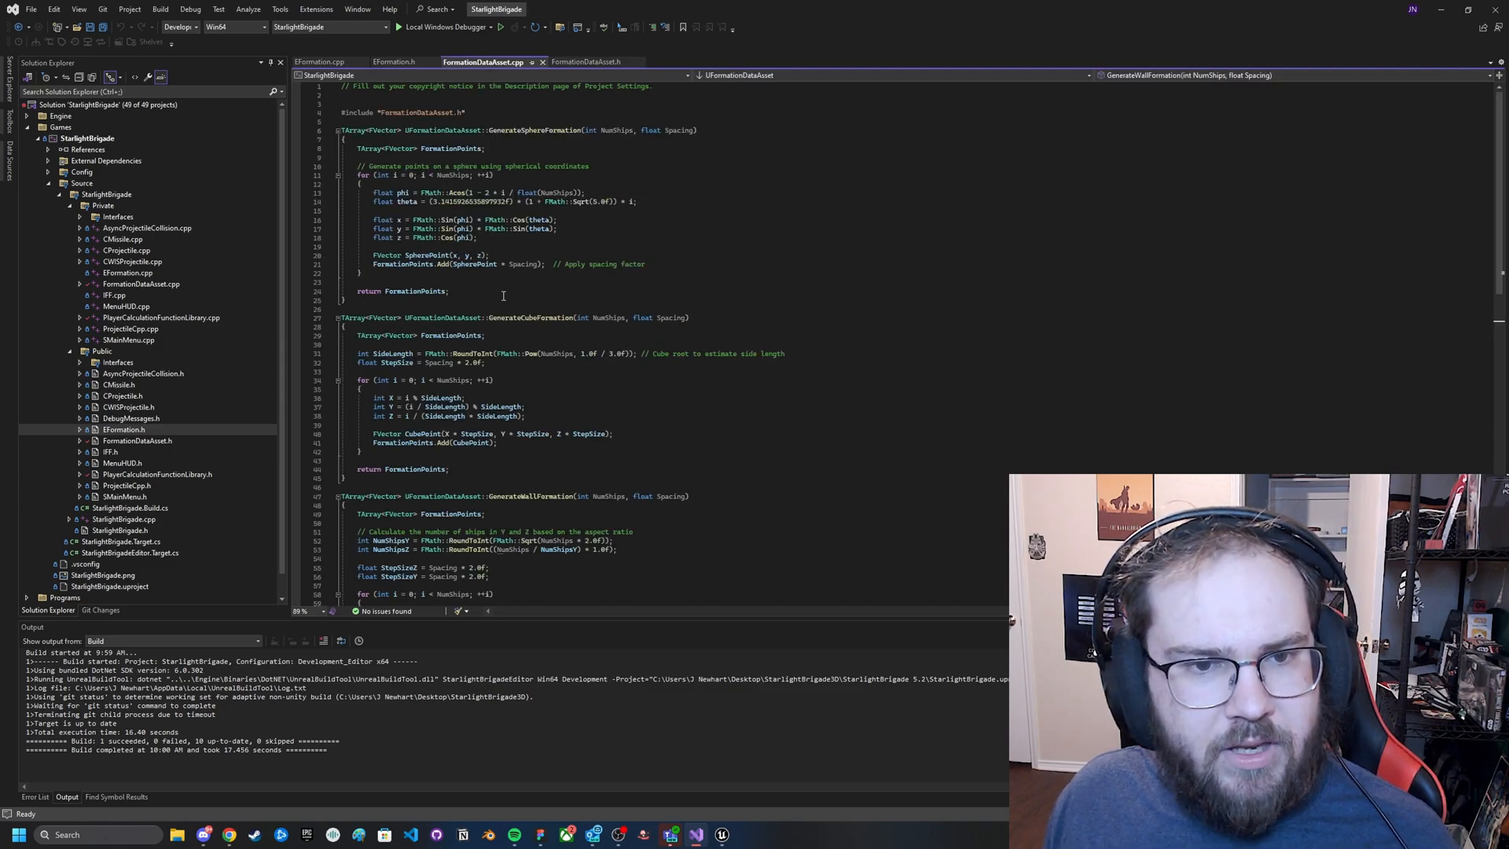
Walk through GenerateFormation's switch on FormationType and the Sphere case calling GenerateSphereFormation.
{"action": "left_click_drag", "start_coordinate": [343, 130], "coordinate": [410, 302]}
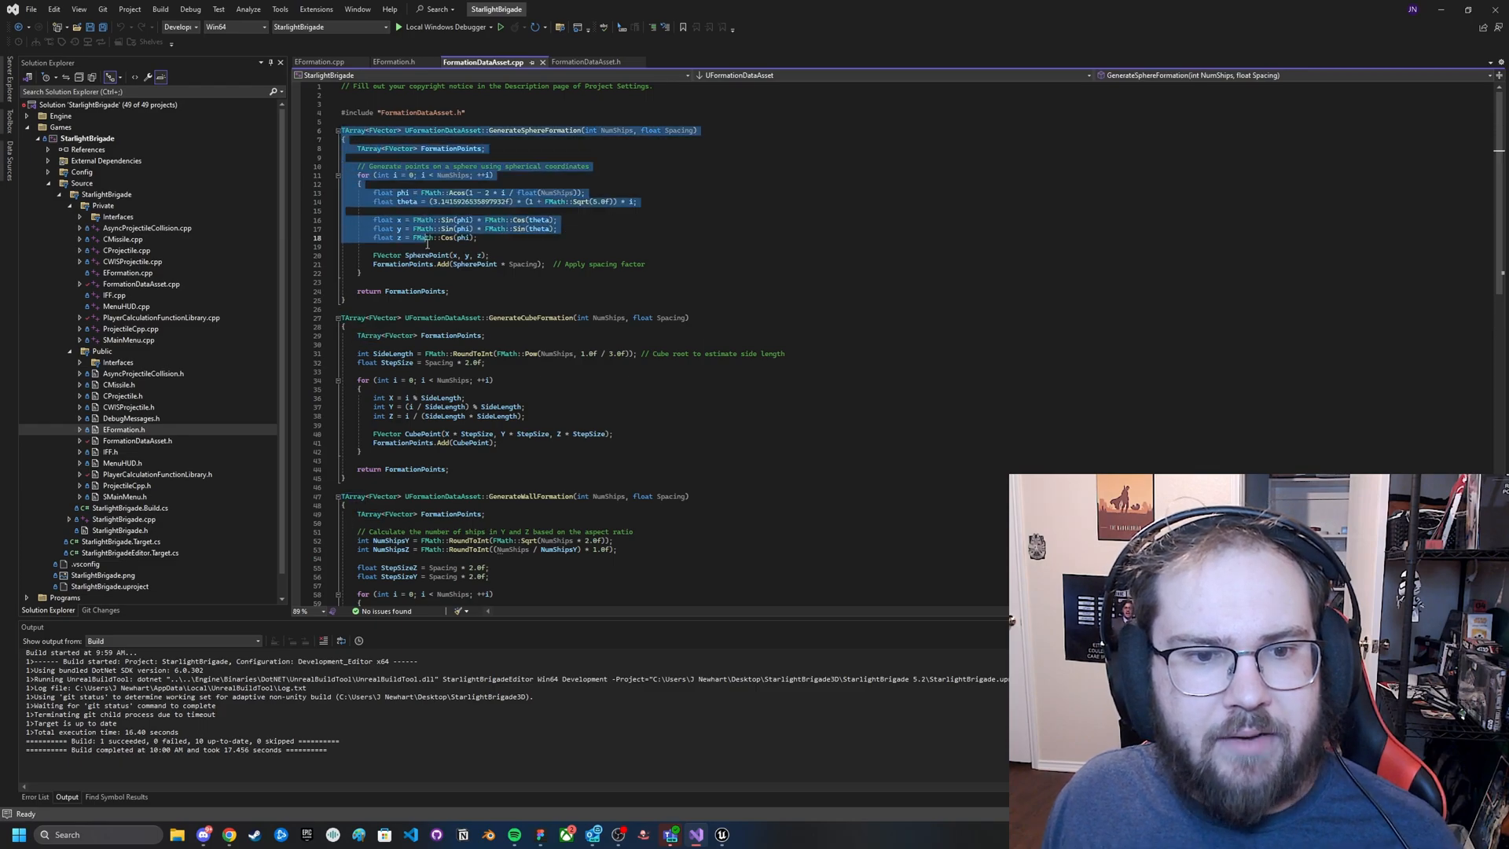
{"action": "left_click", "coordinate": [388, 305]}
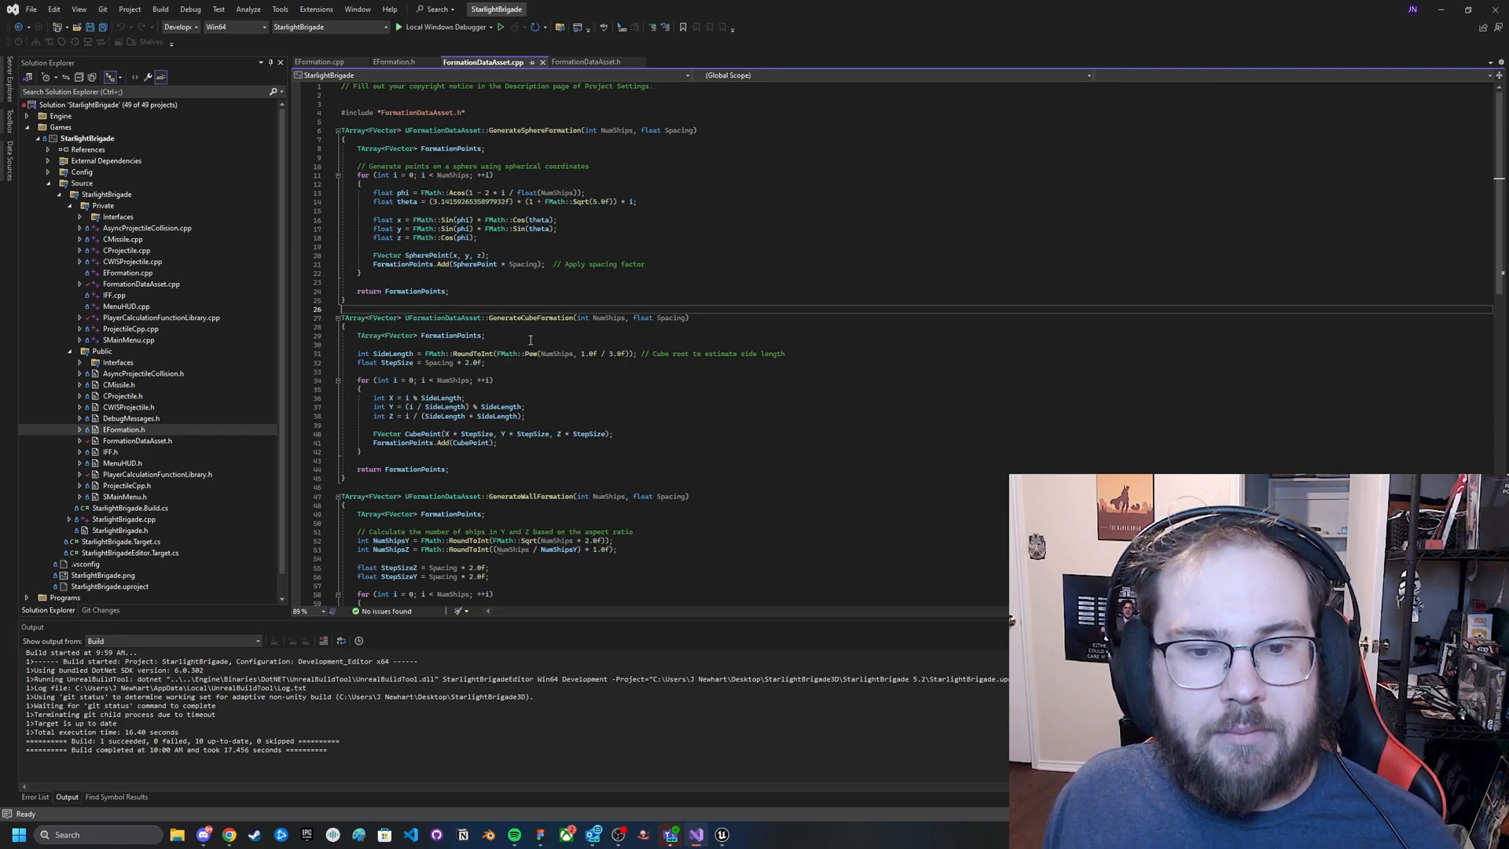
{"action": "scroll", "coordinate": [531, 339], "scroll_direction": "down", "scroll_amount": 4}
{"action": "scroll", "coordinate": [532, 341], "scroll_direction": "down", "scroll_amount": 5}
{"action": "scroll", "coordinate": [530, 339], "scroll_direction": "down", "scroll_amount": 2}
{"action": "scroll", "coordinate": [531, 340], "scroll_direction": "down", "scroll_amount": 6}
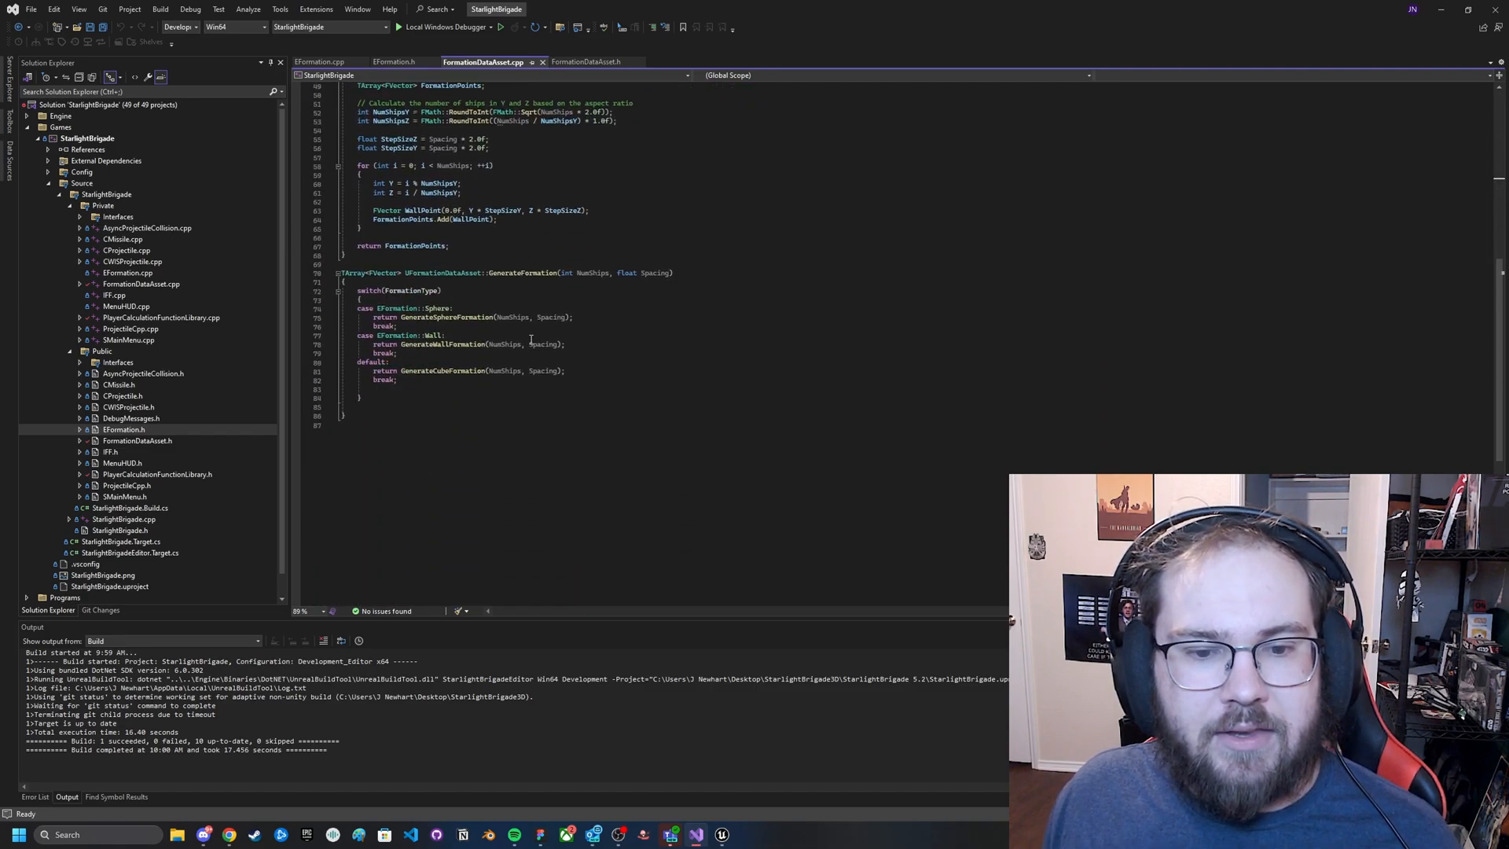
{"action": "double_click", "coordinate": [522, 272]}
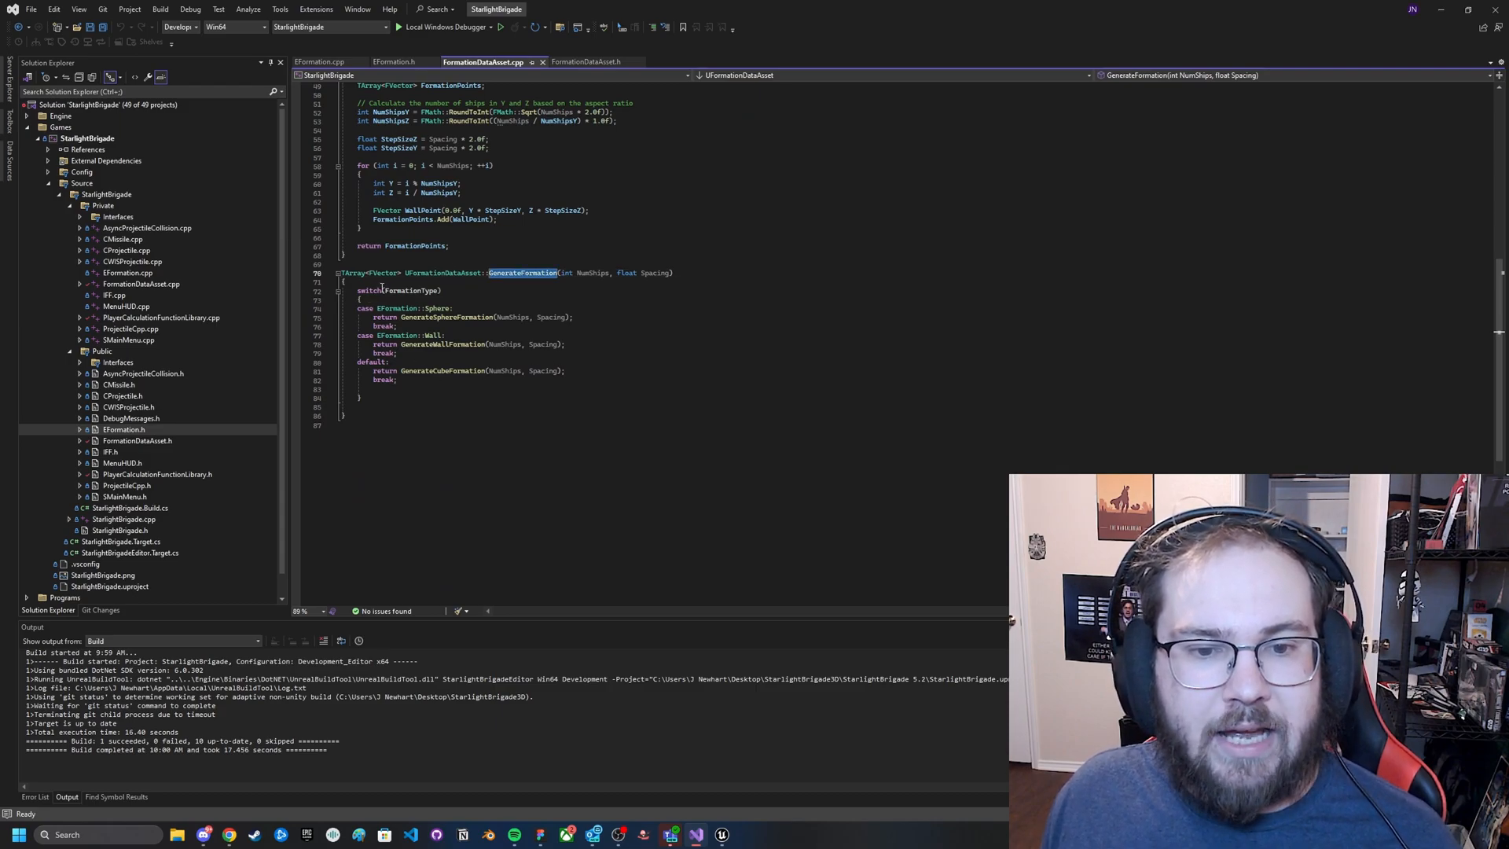
{"action": "left_click_drag", "start_coordinate": [358, 290], "coordinate": [441, 291]}
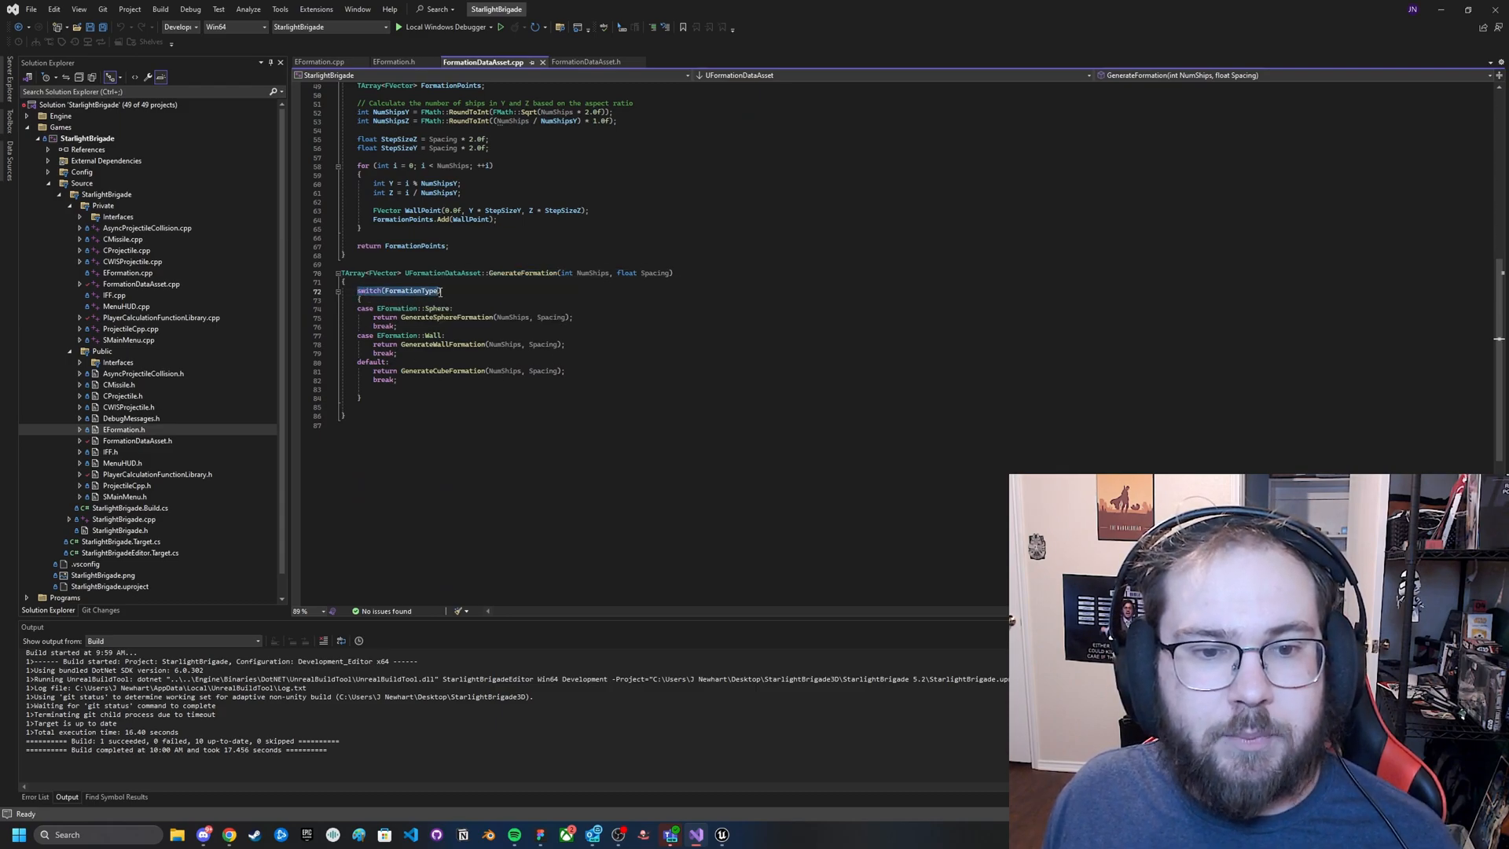
{"action": "left_click", "coordinate": [445, 292]}
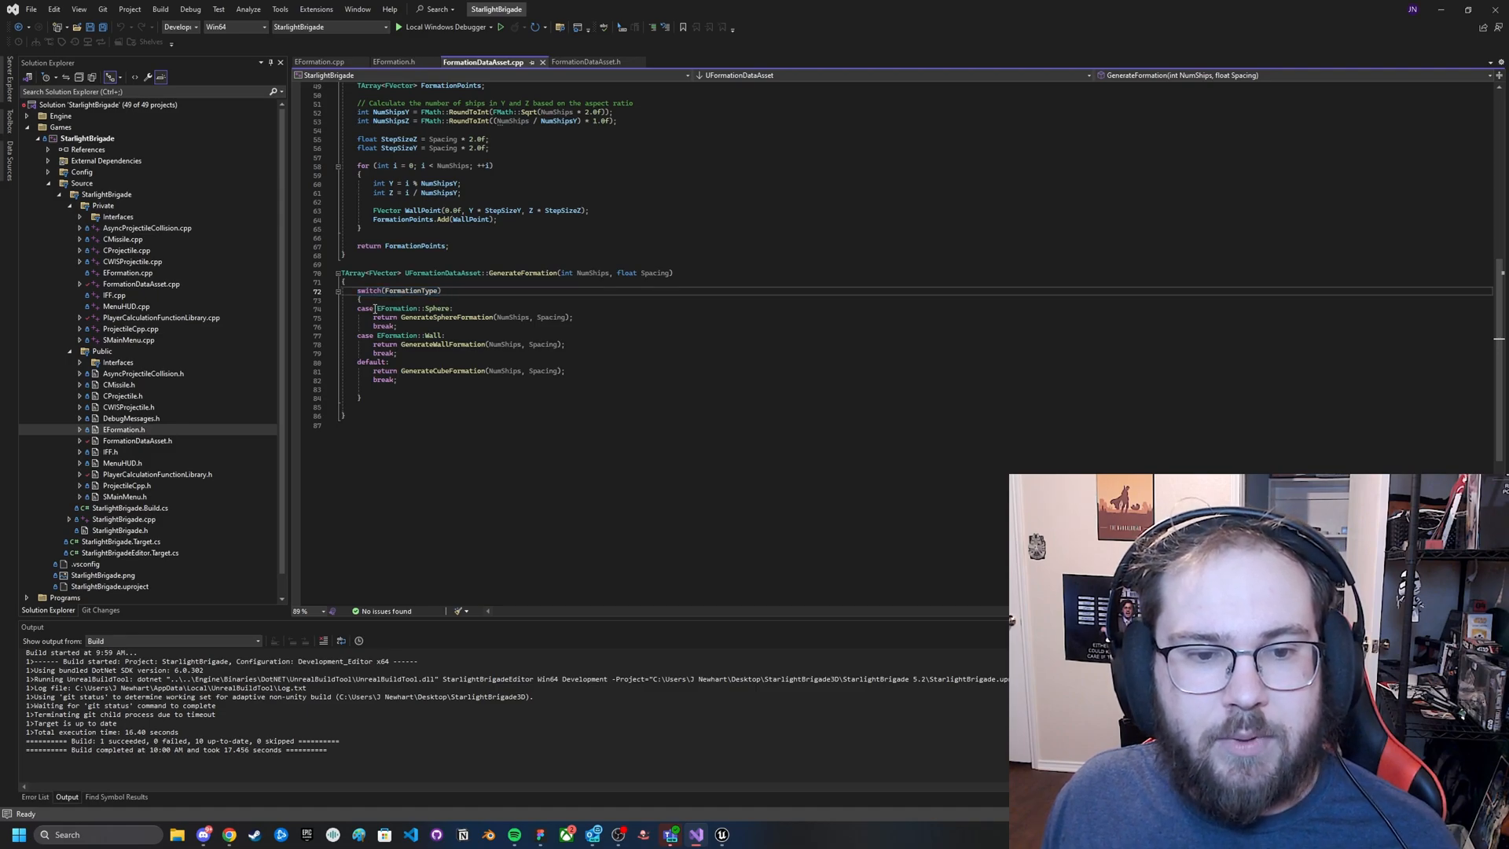
{"action": "left_click_drag", "start_coordinate": [375, 308], "coordinate": [577, 319]}
{"action": "left_click", "coordinate": [465, 307]}
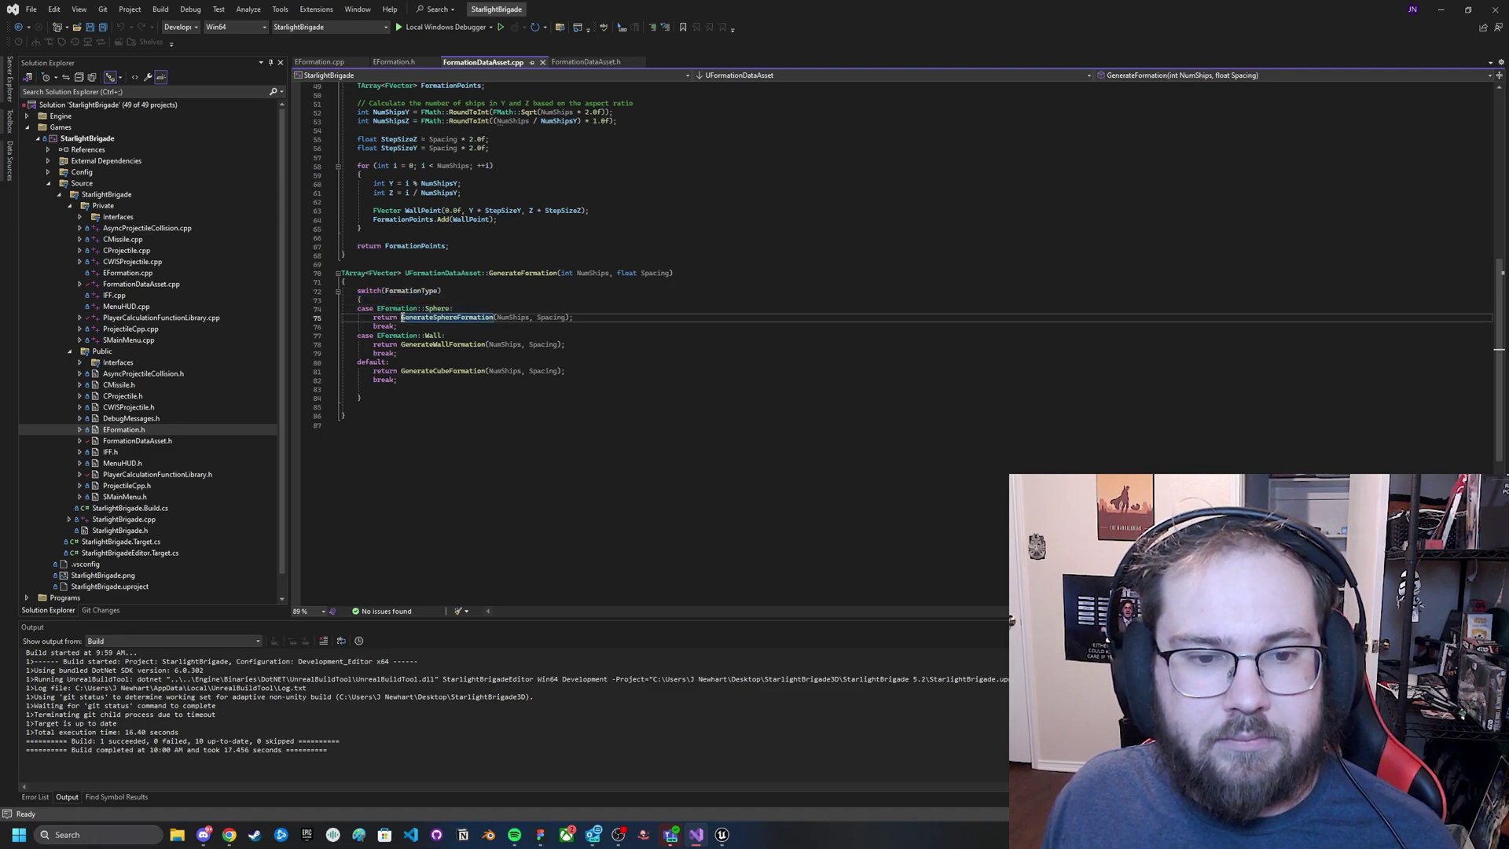
{"action": "left_click", "coordinate": [585, 317]}
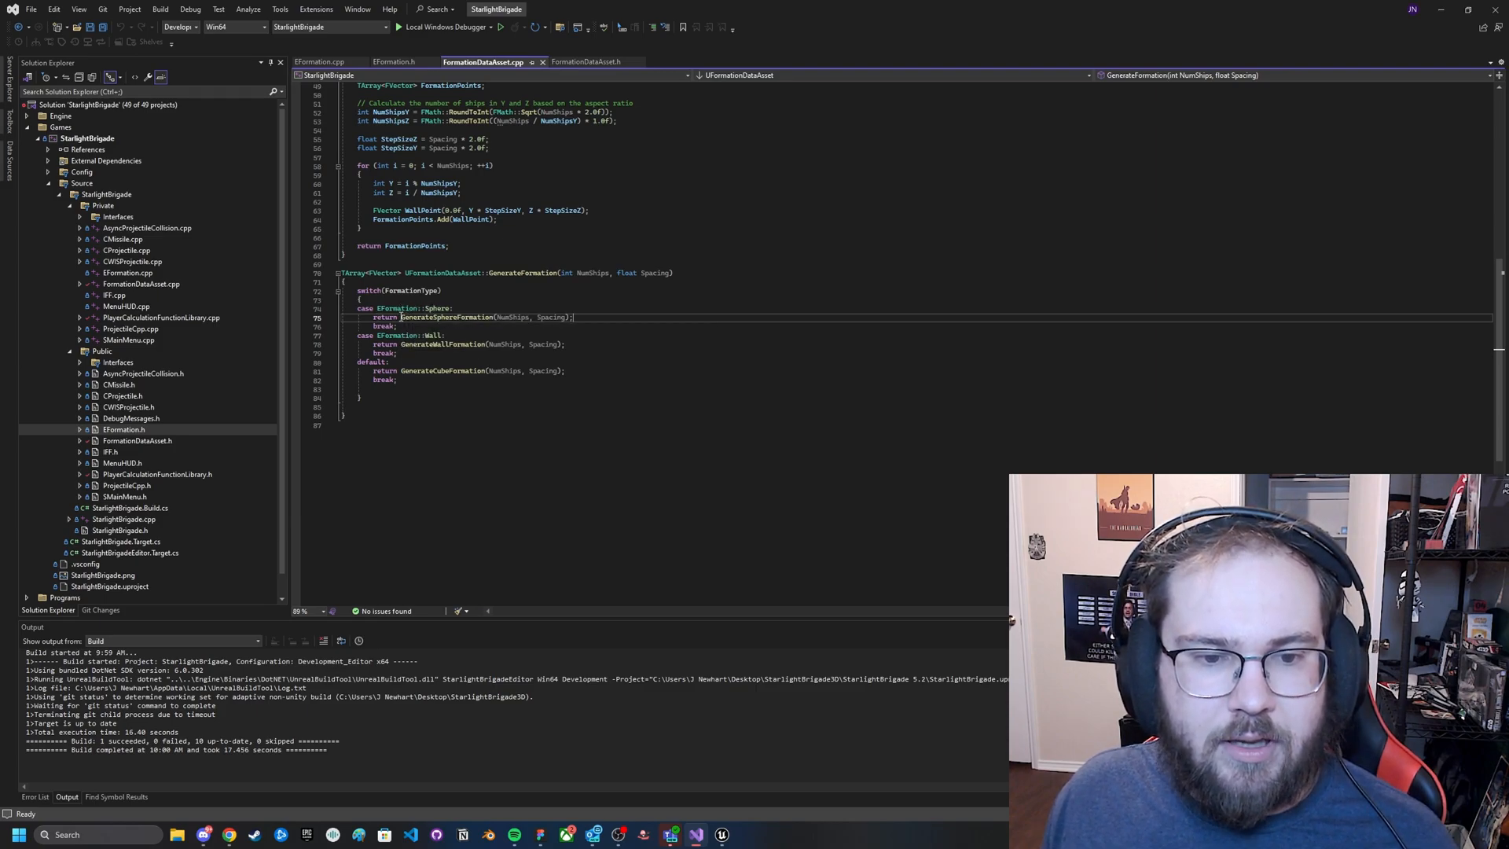
{"action": "left_click_drag", "start_coordinate": [403, 318], "coordinate": [560, 319]}
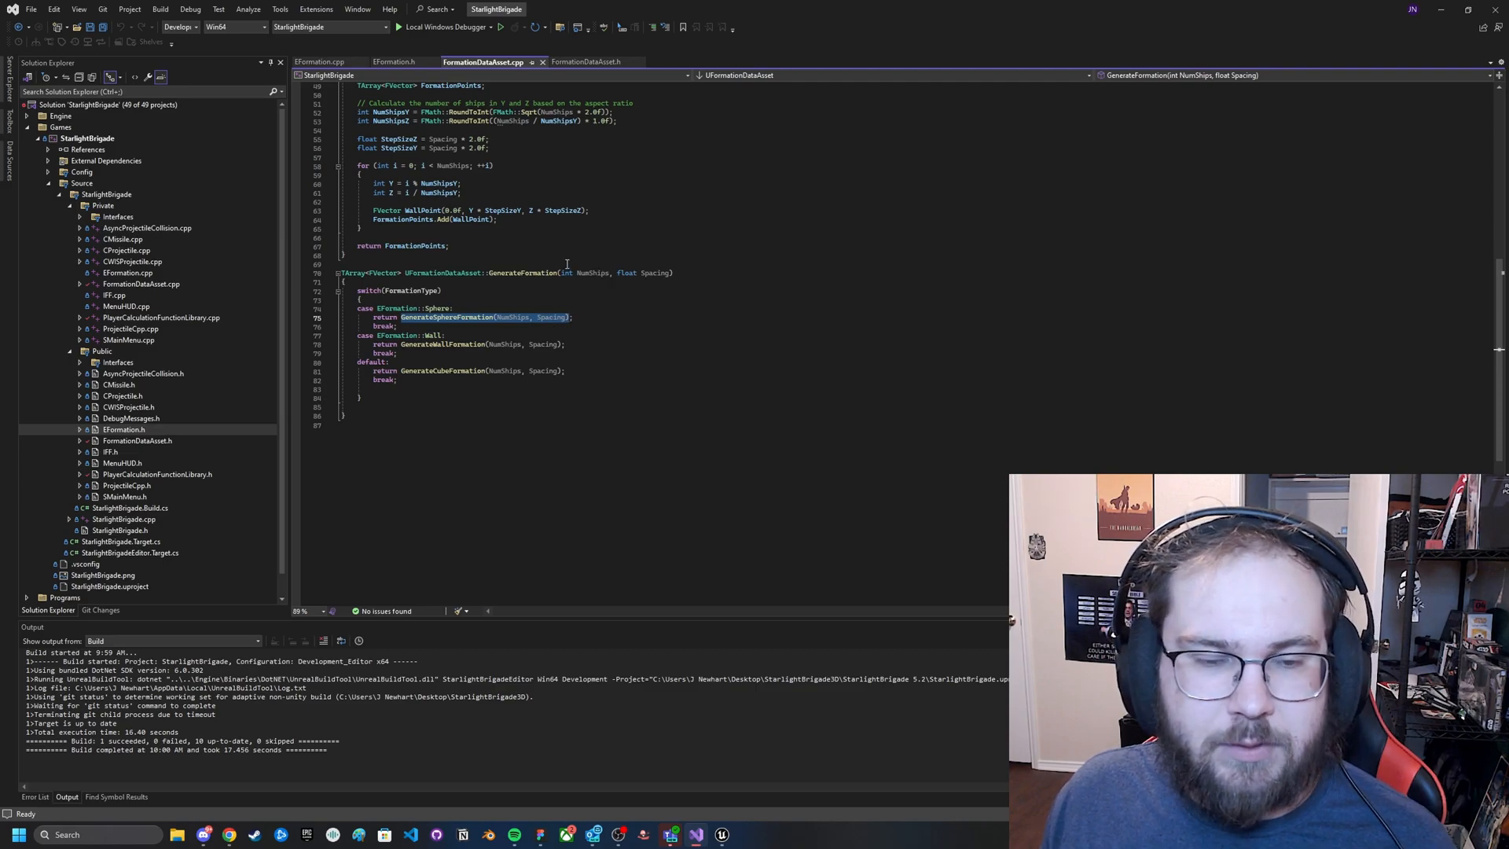
{"action": "scroll", "coordinate": [554, 283], "scroll_direction": "up", "scroll_amount": 1}
{"action": "scroll", "coordinate": [537, 313], "scroll_direction": "up", "scroll_amount": 3}
{"action": "scroll", "coordinate": [519, 336], "scroll_direction": "up", "scroll_amount": 2}
{"action": "scroll", "coordinate": [501, 360], "scroll_direction": "up", "scroll_amount": 1}
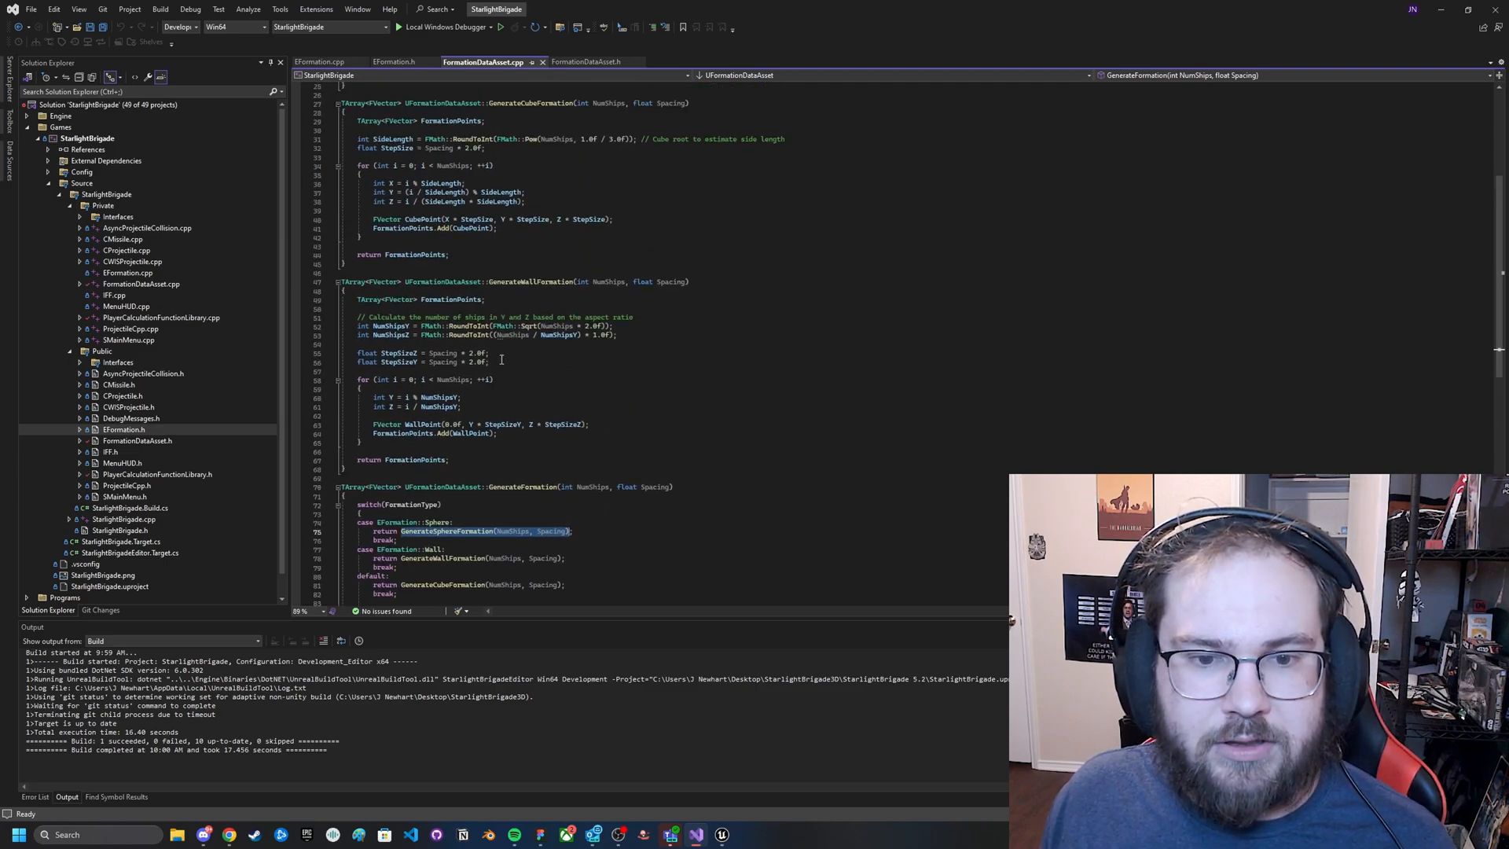
{"action": "scroll", "coordinate": [502, 359], "scroll_direction": "up", "scroll_amount": 5}
{"action": "scroll", "coordinate": [507, 342], "scroll_direction": "up", "scroll_amount": 3}
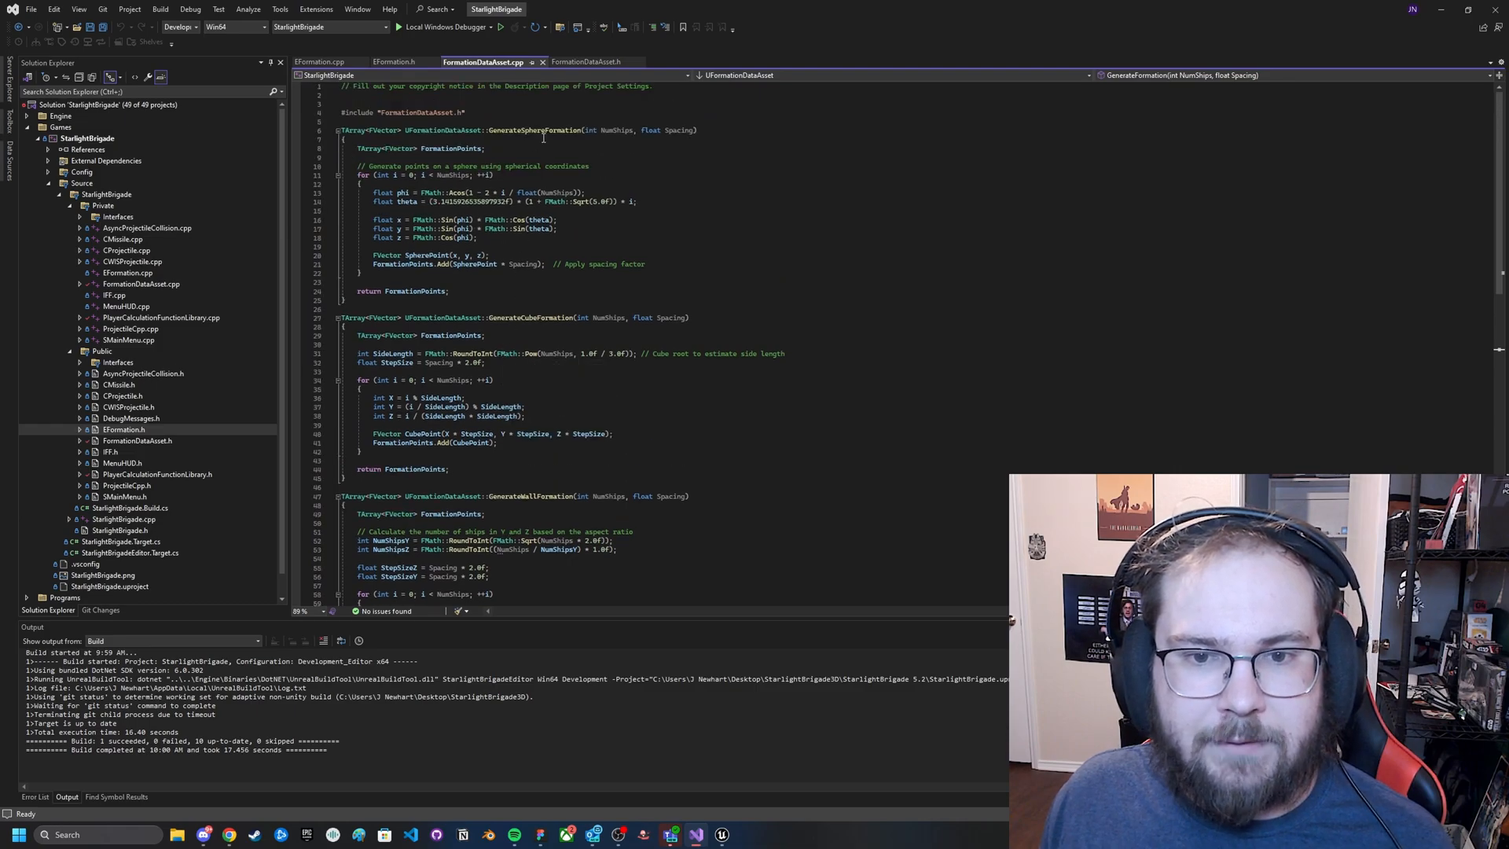
Trace the Spacing parameter, FormationPoints array and break statements in the formation code.
{"action": "left_click", "coordinate": [617, 130]}
{"action": "double_click", "coordinate": [680, 130]}
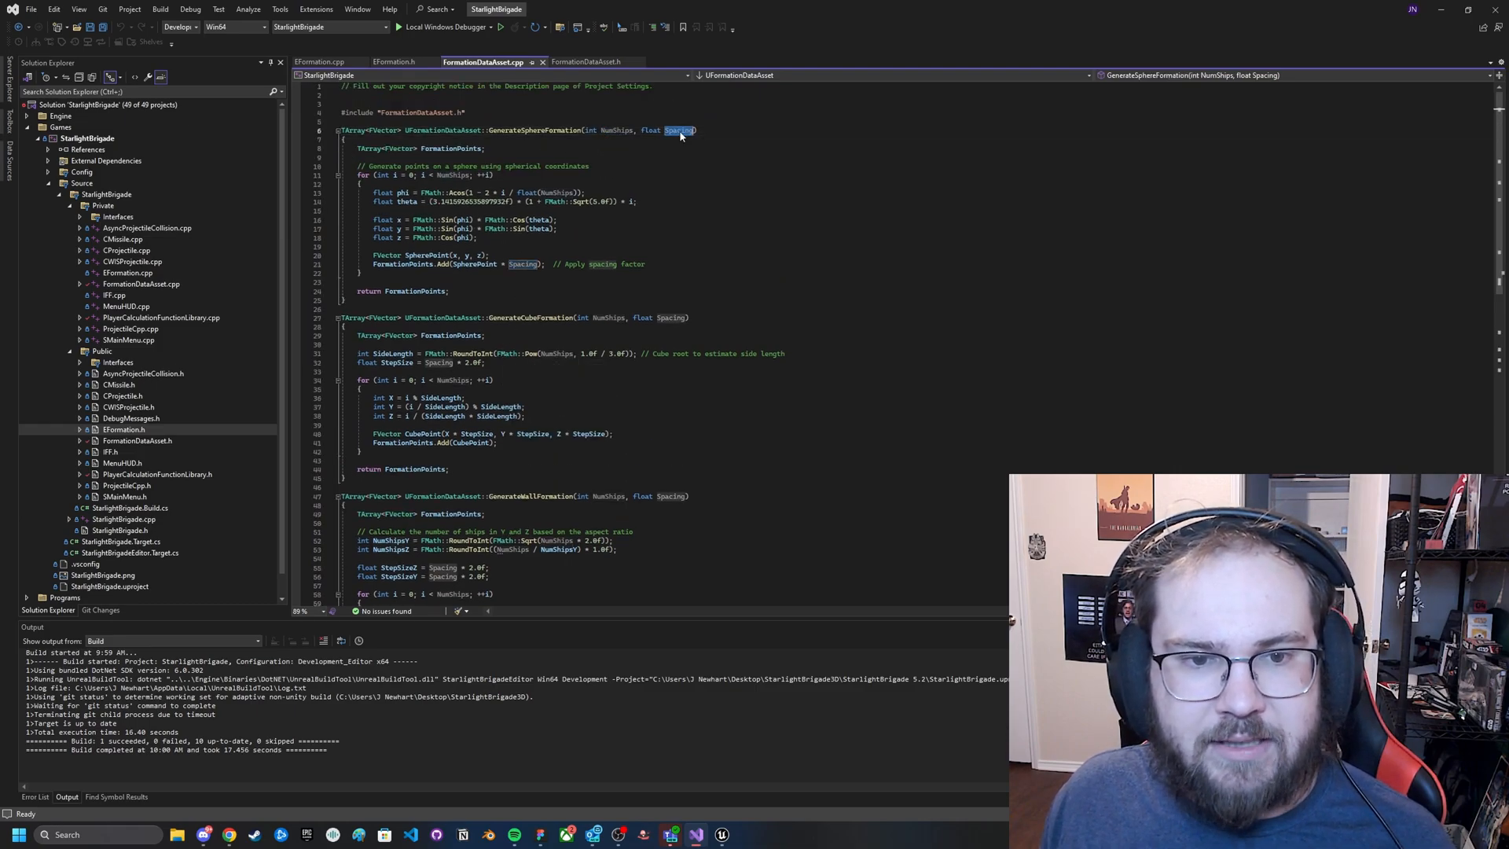
{"action": "double_click", "coordinate": [412, 292]}
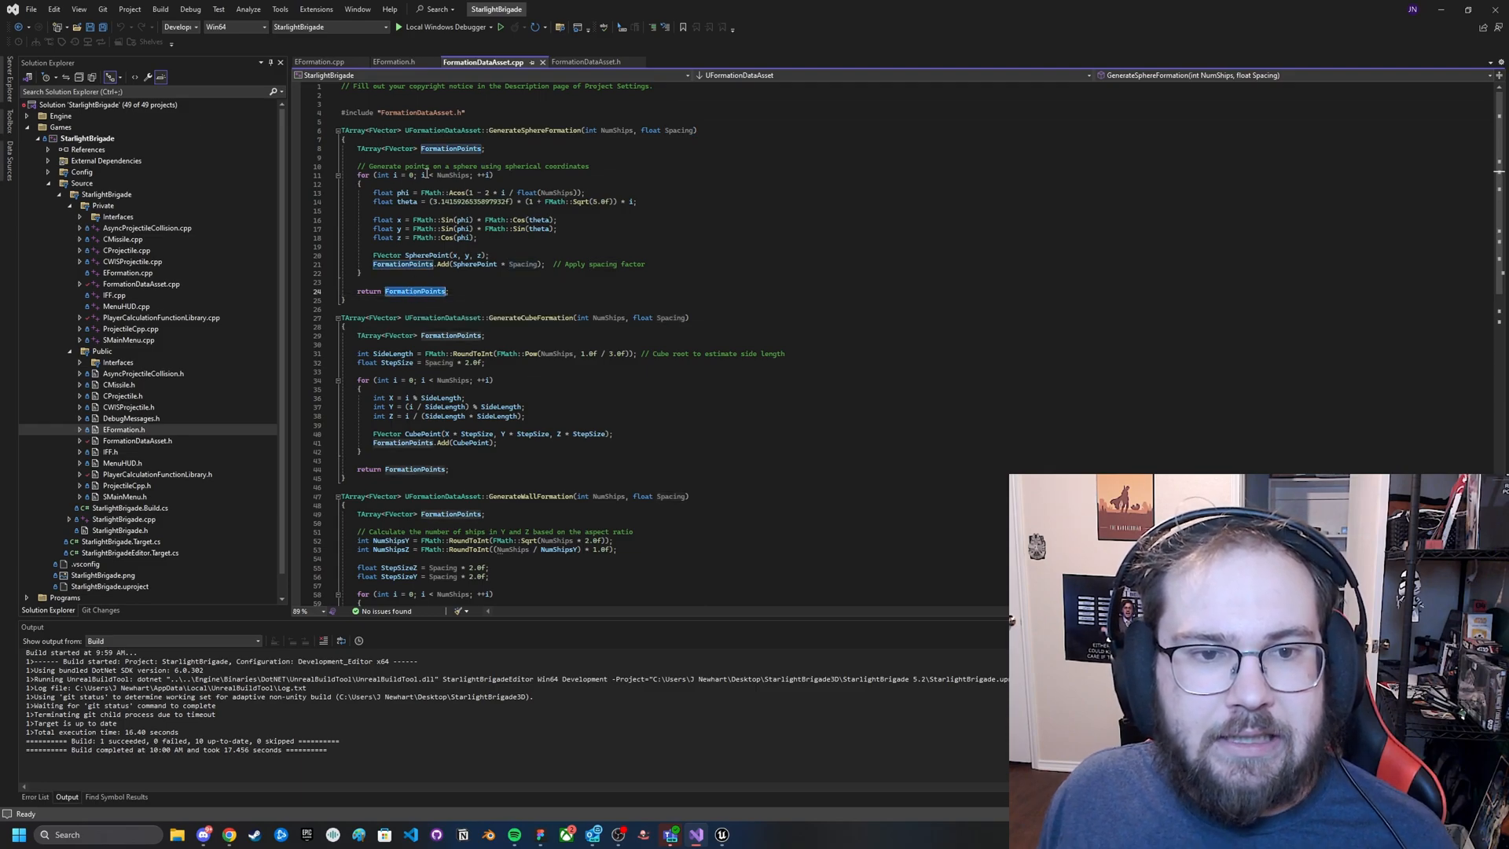
{"action": "scroll", "coordinate": [492, 292], "scroll_direction": "down", "scroll_amount": 5}
{"action": "scroll", "coordinate": [495, 237], "scroll_direction": "down", "scroll_amount": 10}
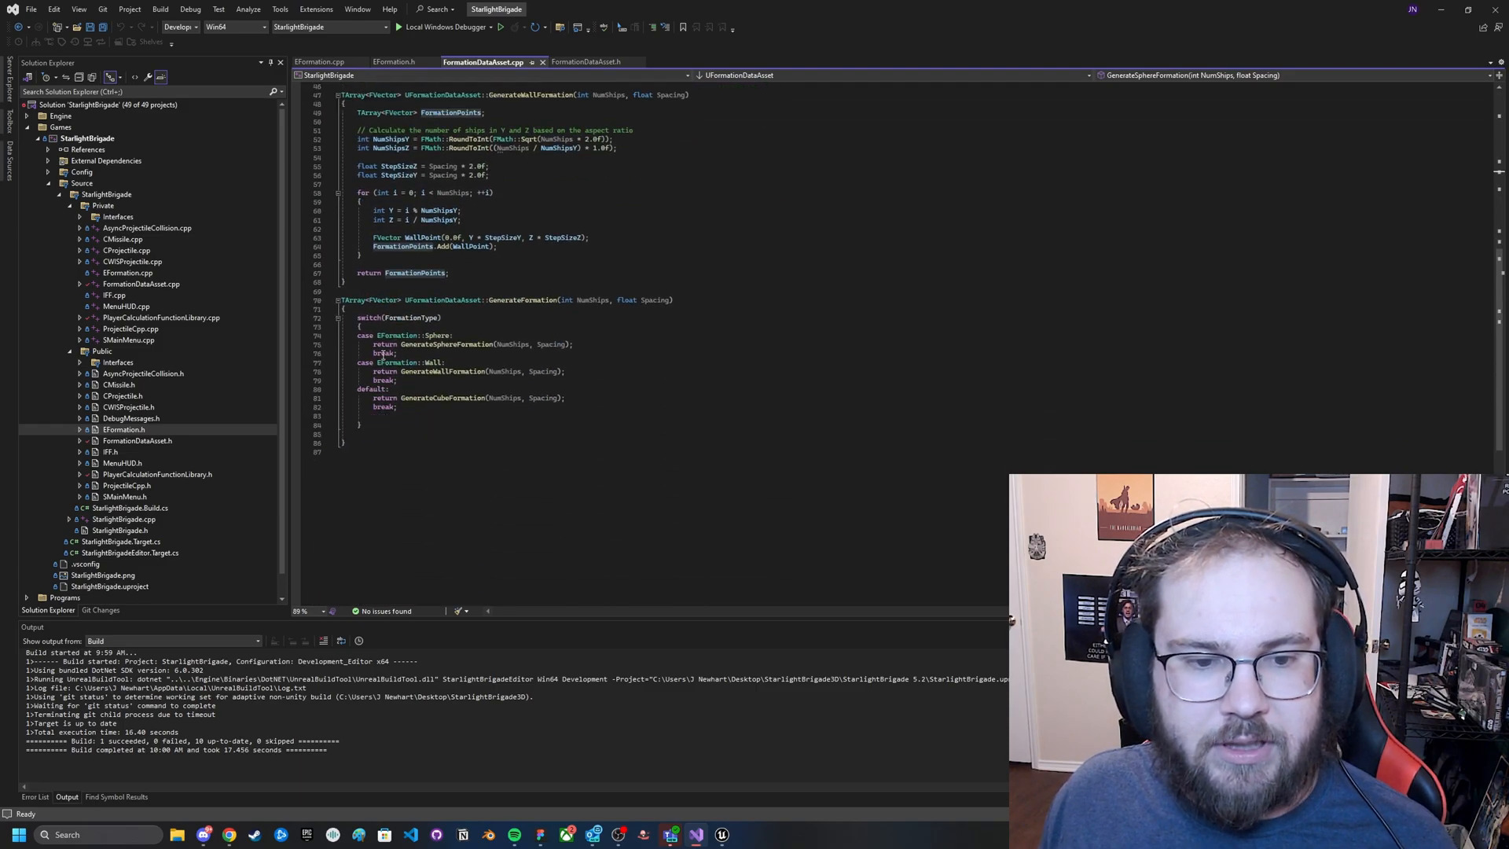
{"action": "left_click", "coordinate": [389, 344]}
{"action": "double_click", "coordinate": [386, 352]}
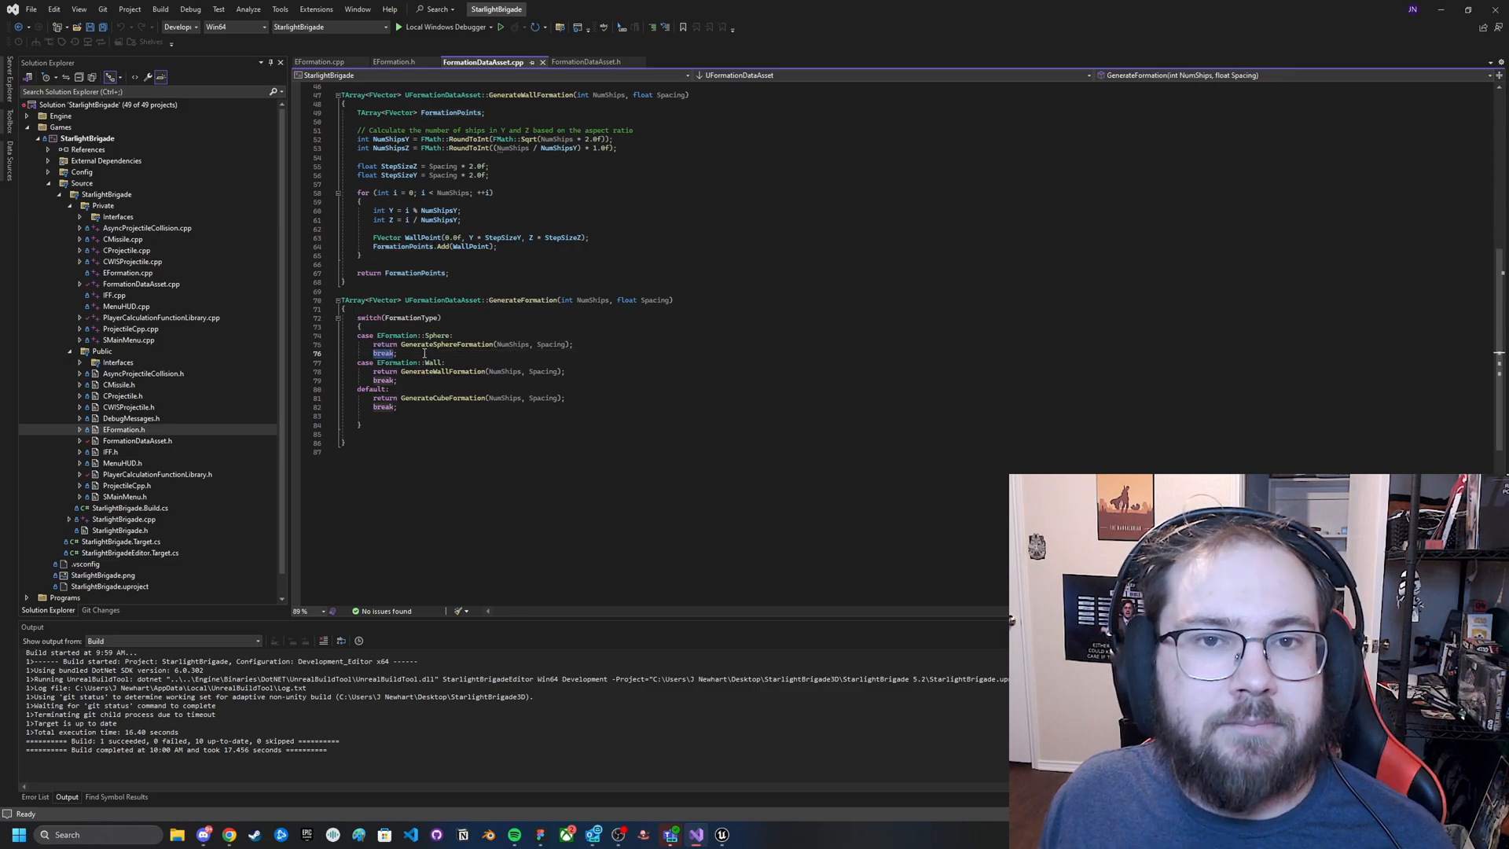
{"action": "left_click", "coordinate": [410, 353]}
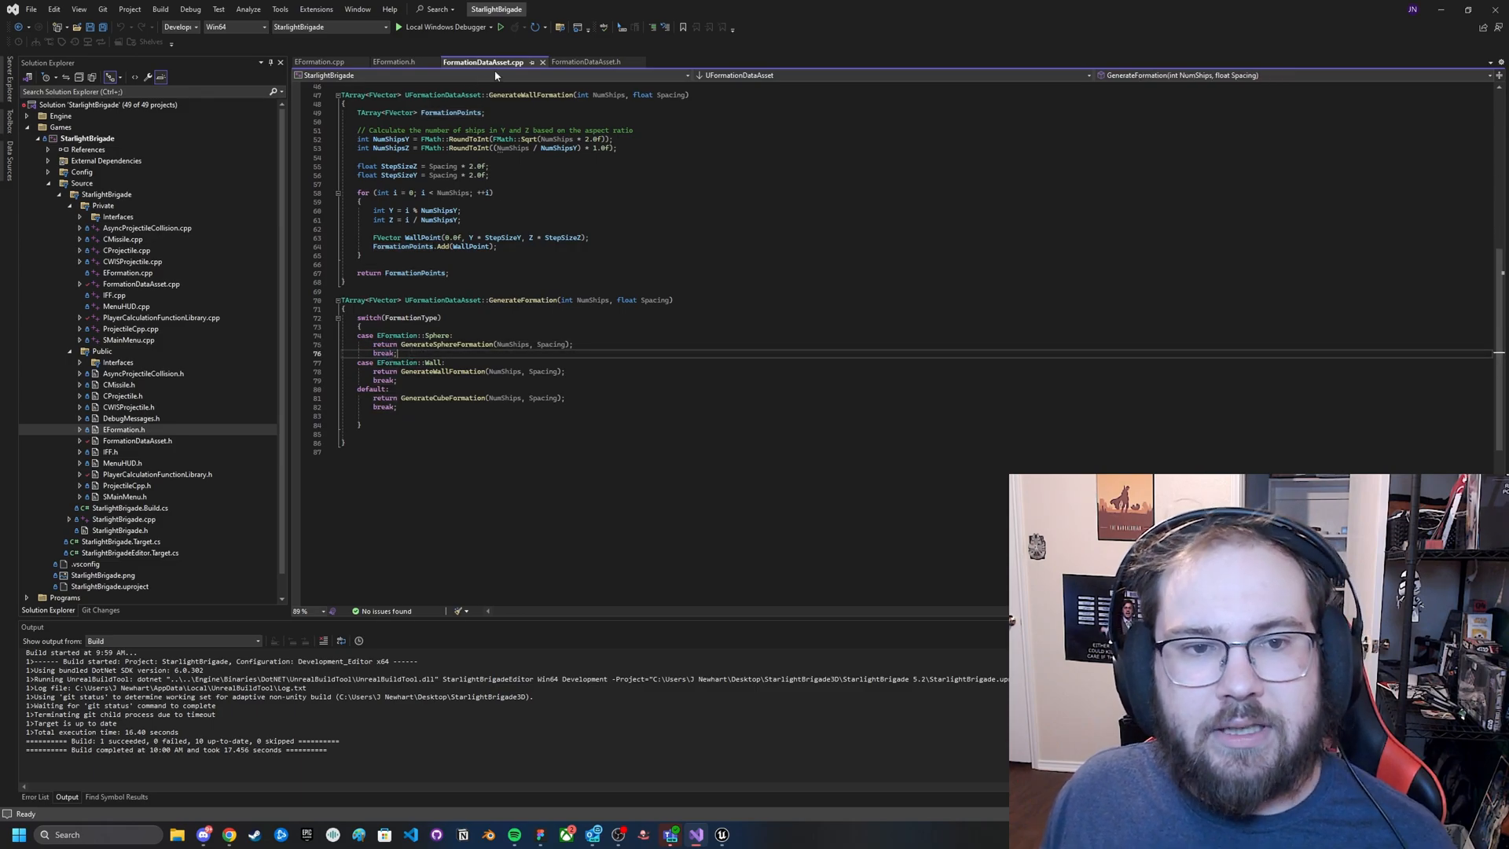
Switch to Unreal and open the FleetManager blueprint's Fleet Creation graph from the SpawnFleet event.
{"action": "key", "text": "alt+Tab"}
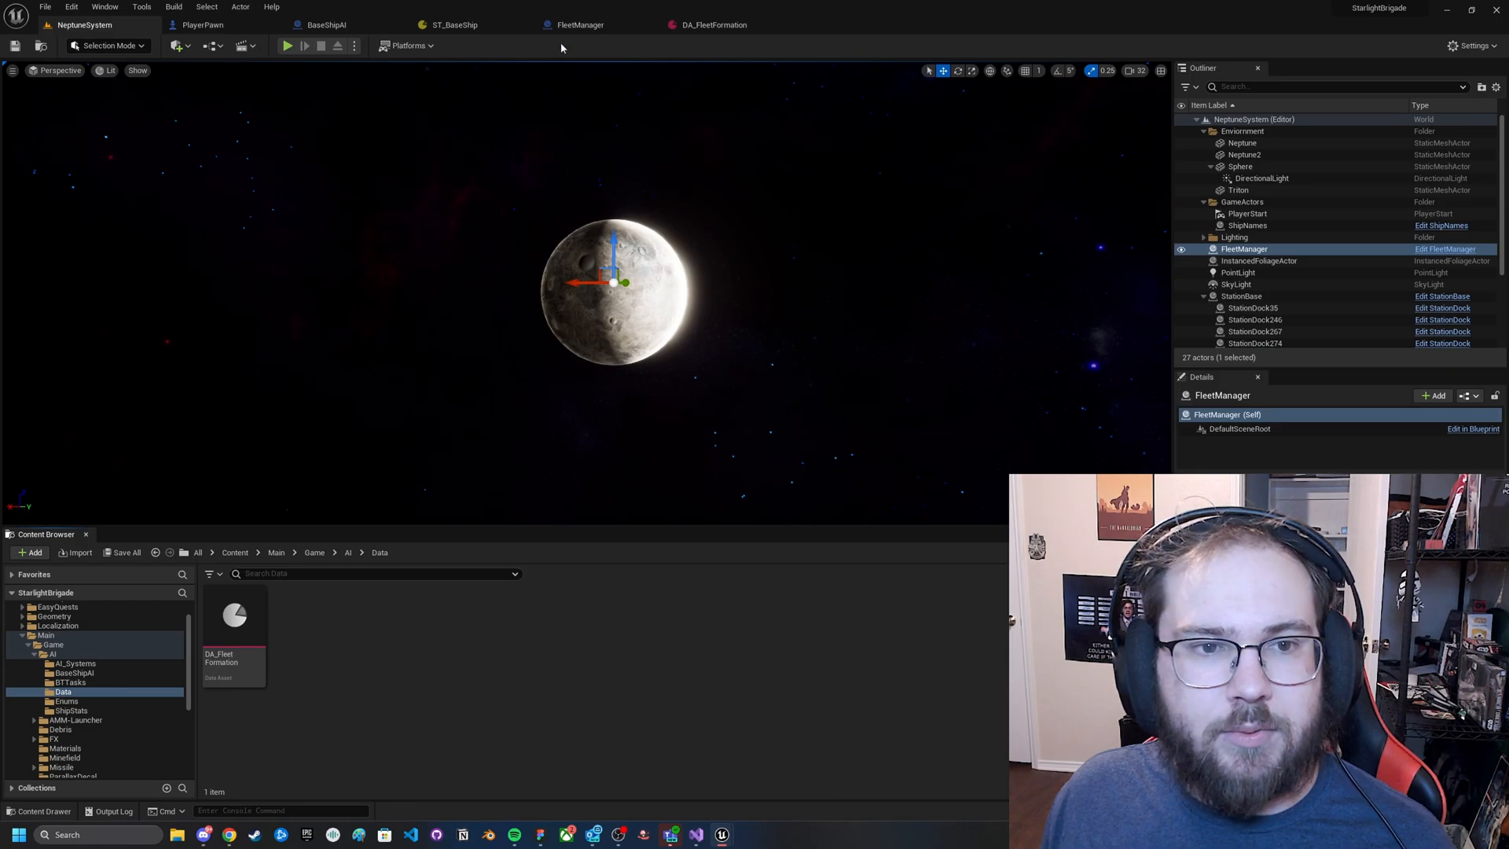
{"action": "left_click", "coordinate": [595, 32]}
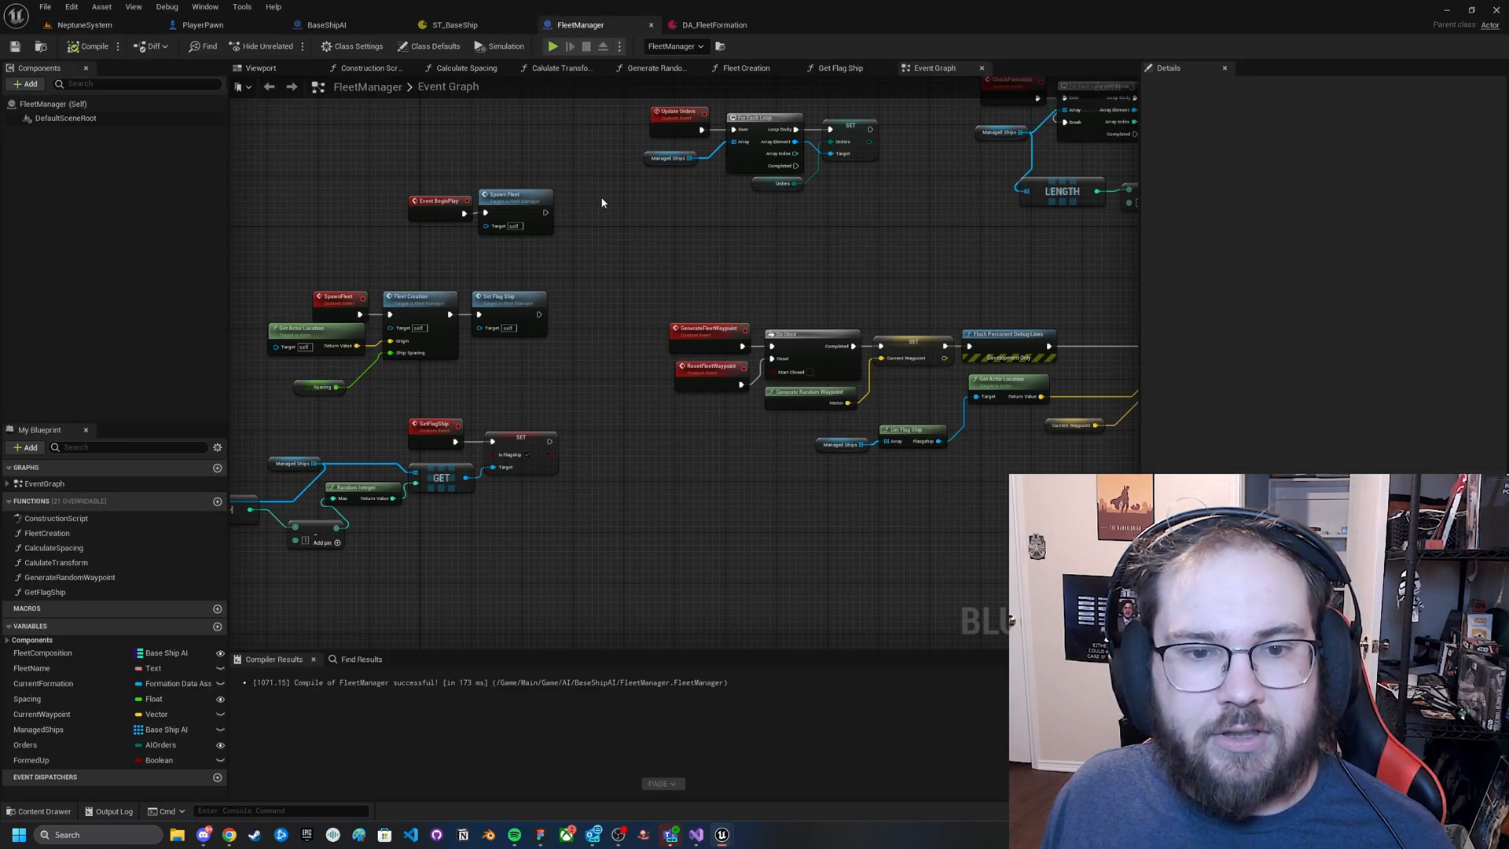
{"action": "right_click_drag", "start_coordinate": [601, 201], "coordinate": [704, 223]}
{"action": "double_click", "coordinate": [628, 205]}
{"action": "scroll", "coordinate": [778, 354], "scroll_direction": "up", "scroll_amount": 2}
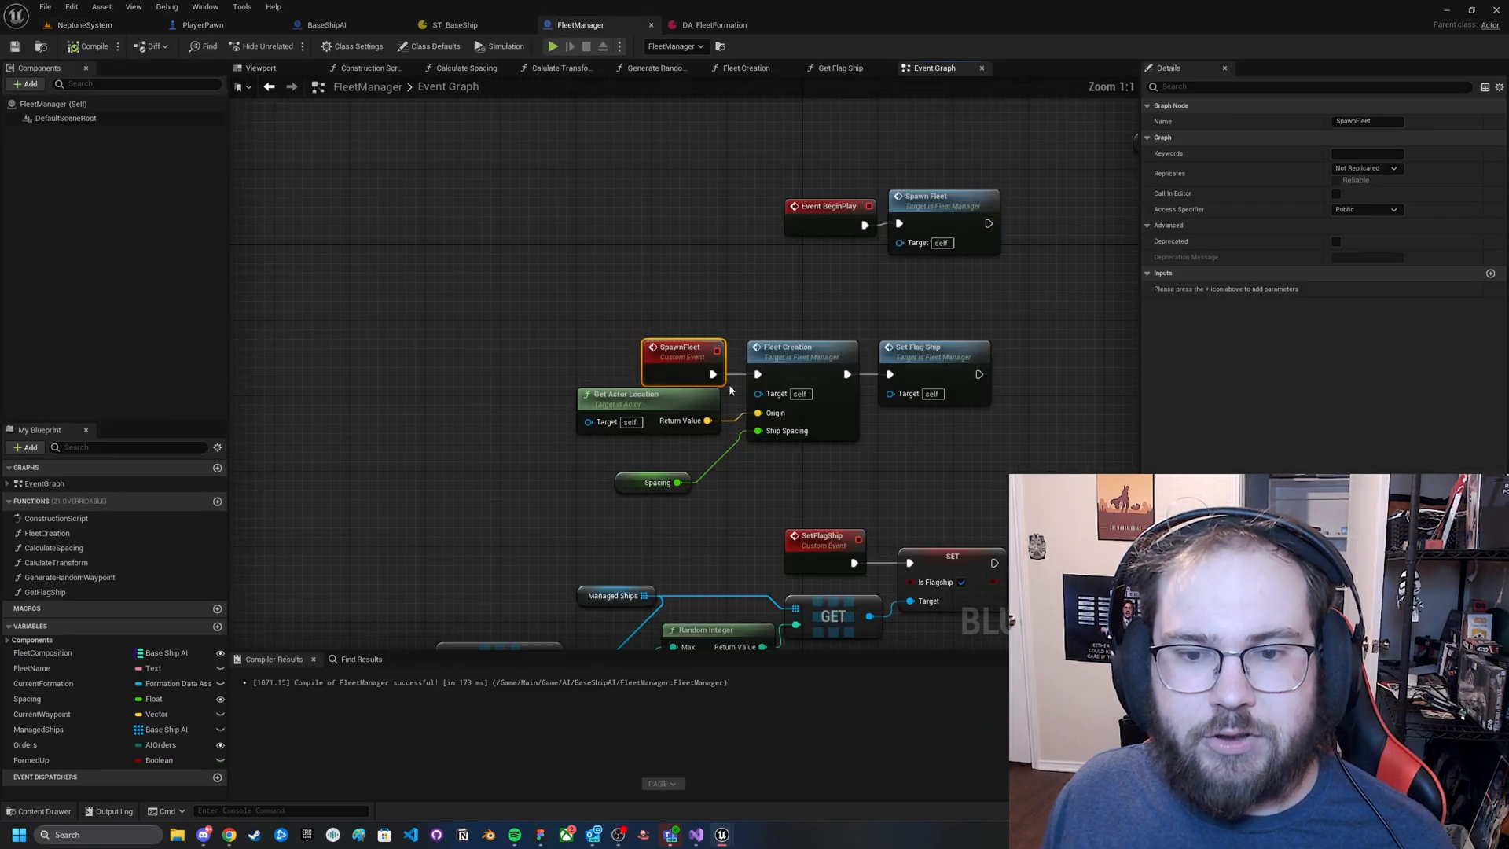
{"action": "double_click", "coordinate": [796, 360]}
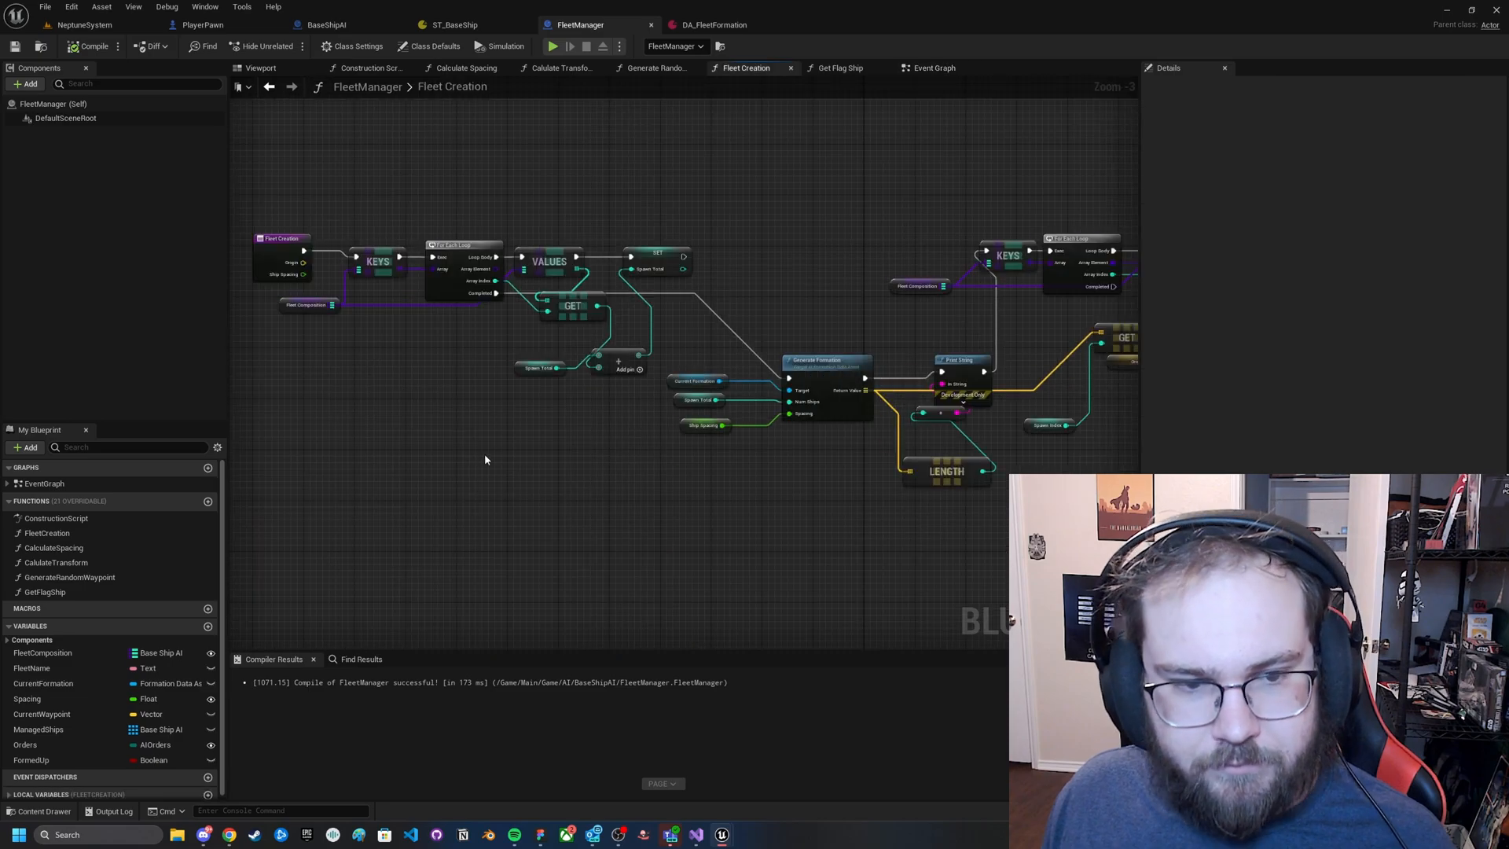
Inspect the Fleet Composition and Current Formation variables feeding the Generate Formation node.
{"action": "left_click", "coordinate": [304, 305]}
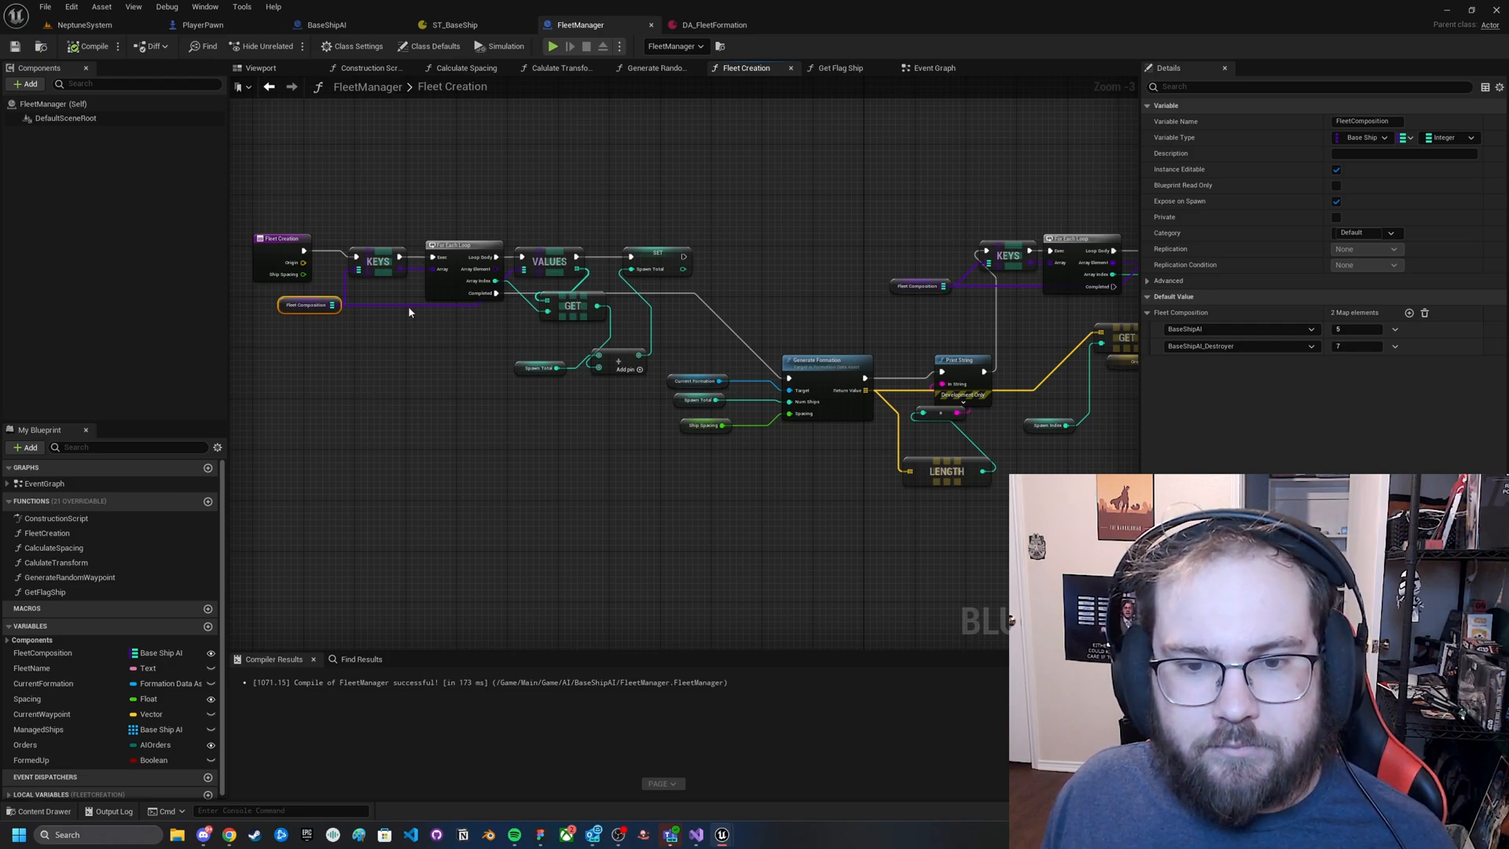
{"action": "left_click", "coordinate": [787, 305]}
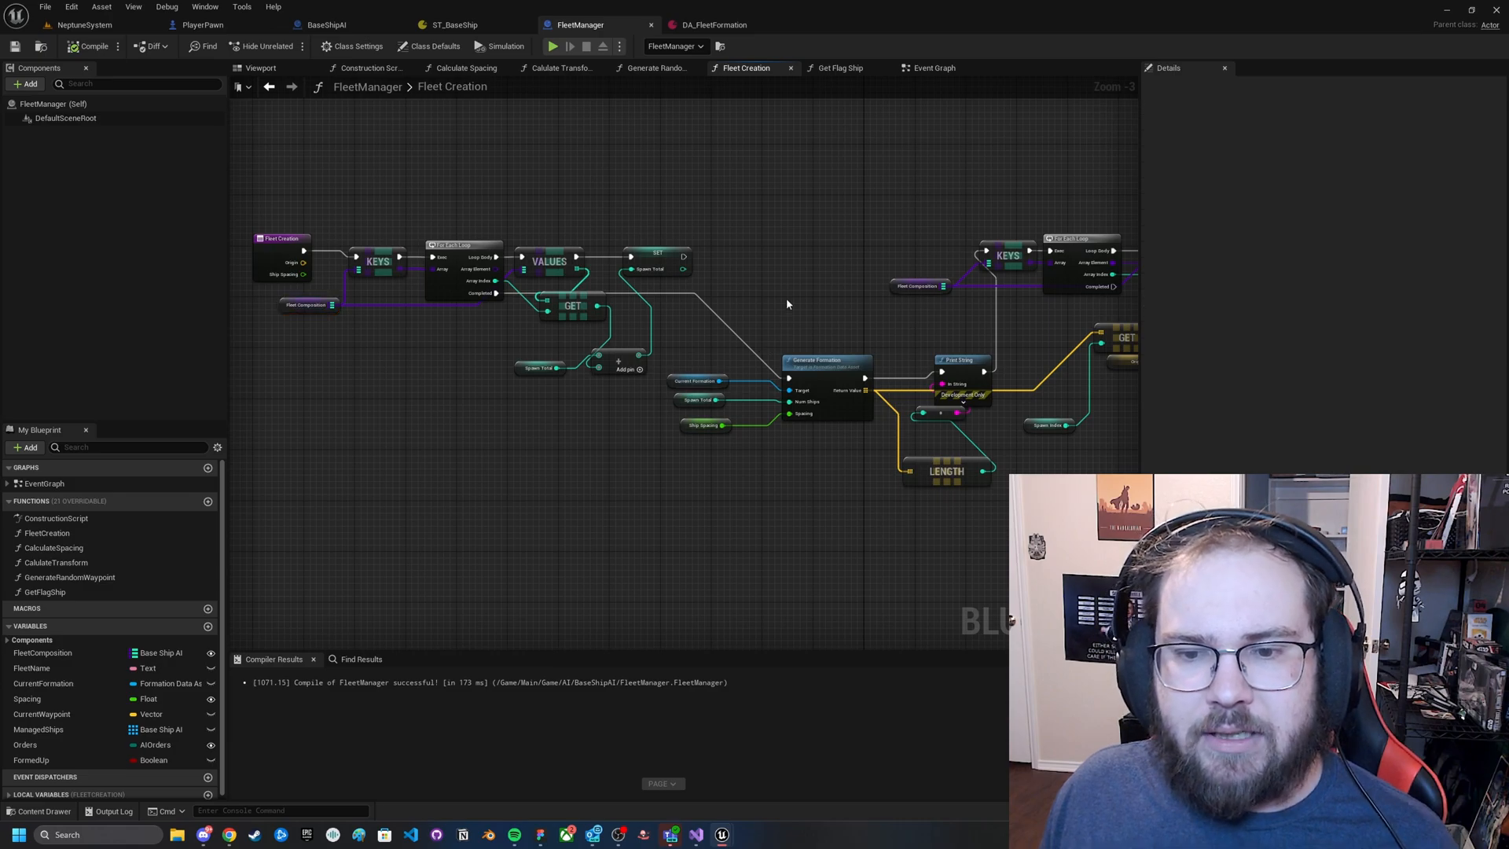
{"action": "scroll", "coordinate": [772, 298], "scroll_direction": "up", "scroll_amount": 1}
{"action": "scroll", "coordinate": [708, 307], "scroll_direction": "up", "scroll_amount": 1}
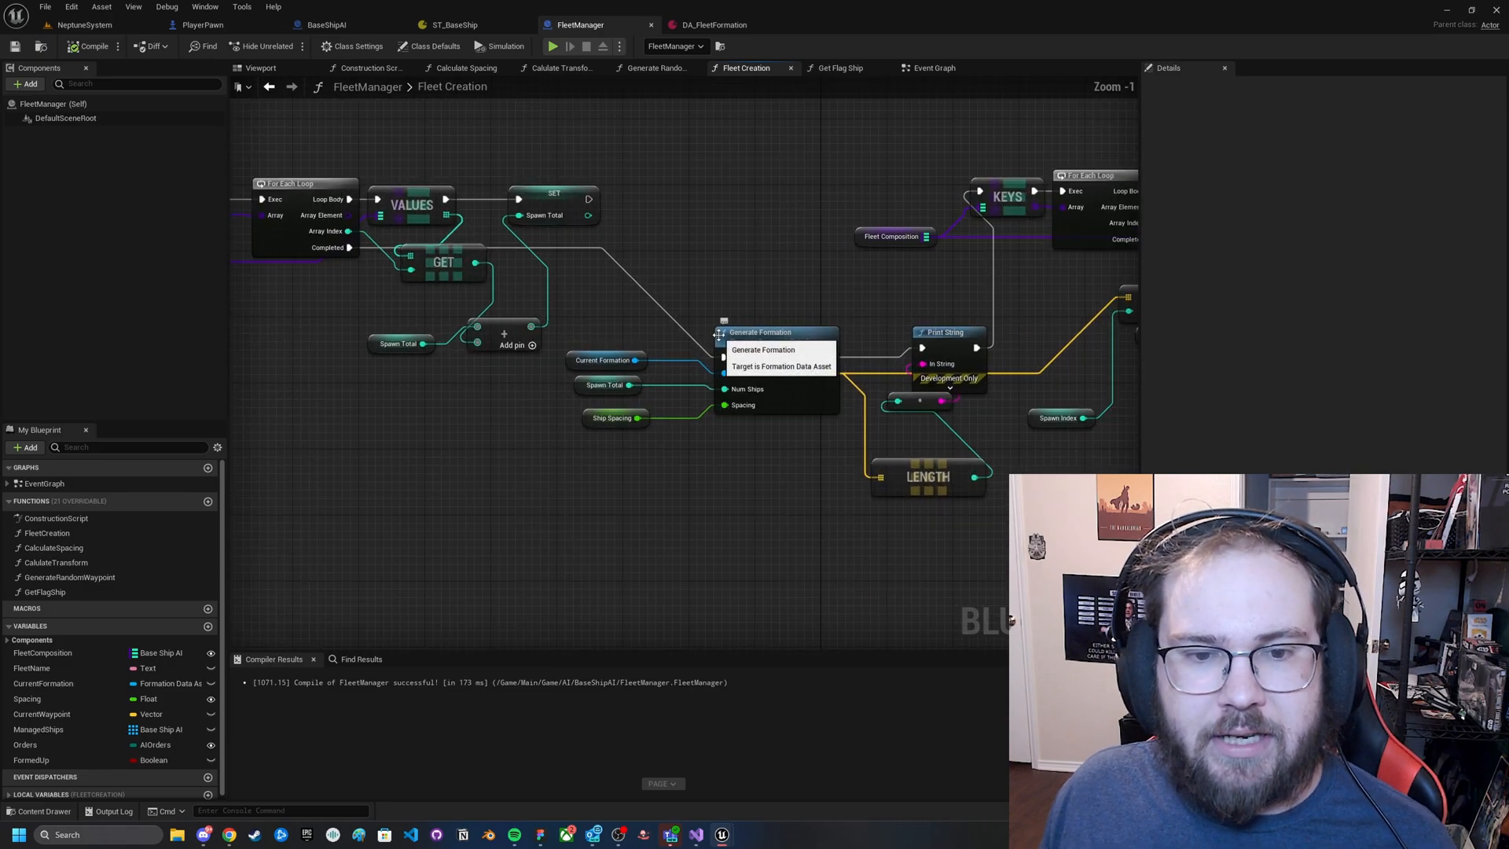
{"action": "right_click_drag", "start_coordinate": [640, 283], "coordinate": [594, 260]}
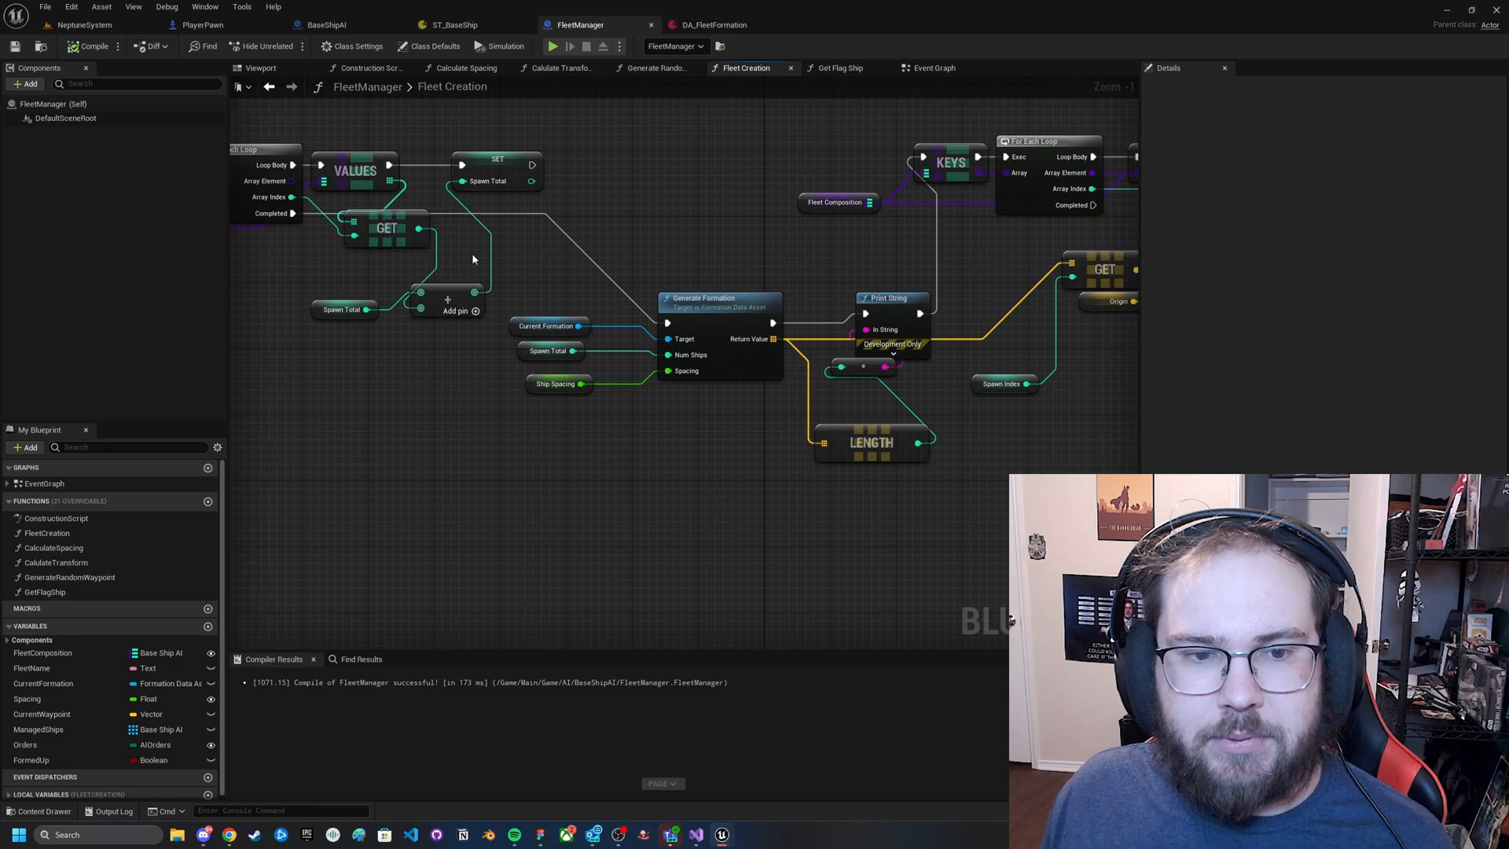
{"action": "right_click_drag", "start_coordinate": [473, 260], "coordinate": [741, 294]}
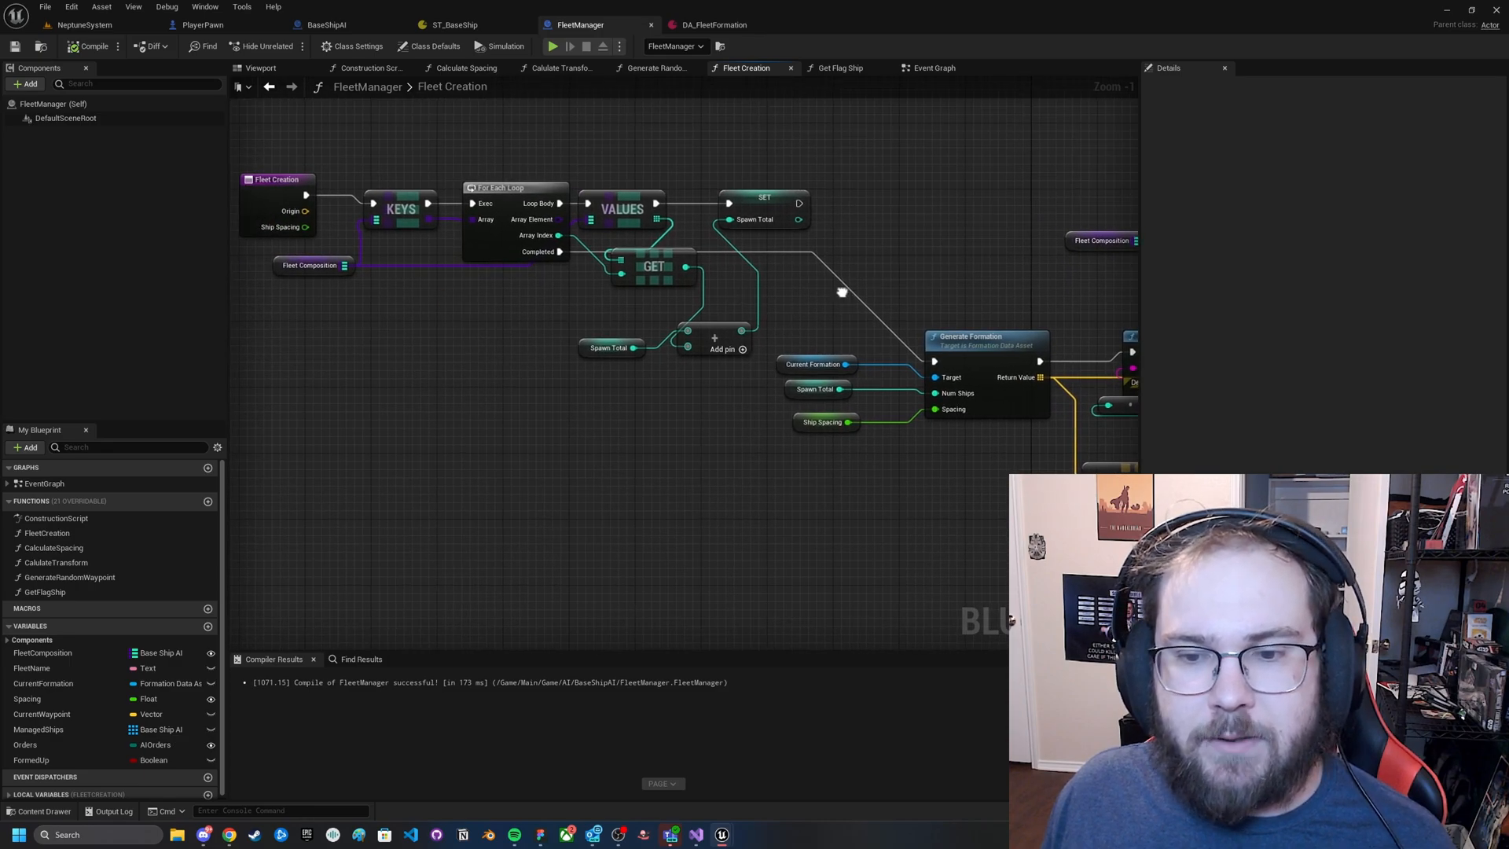
{"action": "right_click_drag", "start_coordinate": [842, 306], "coordinate": [489, 270]}
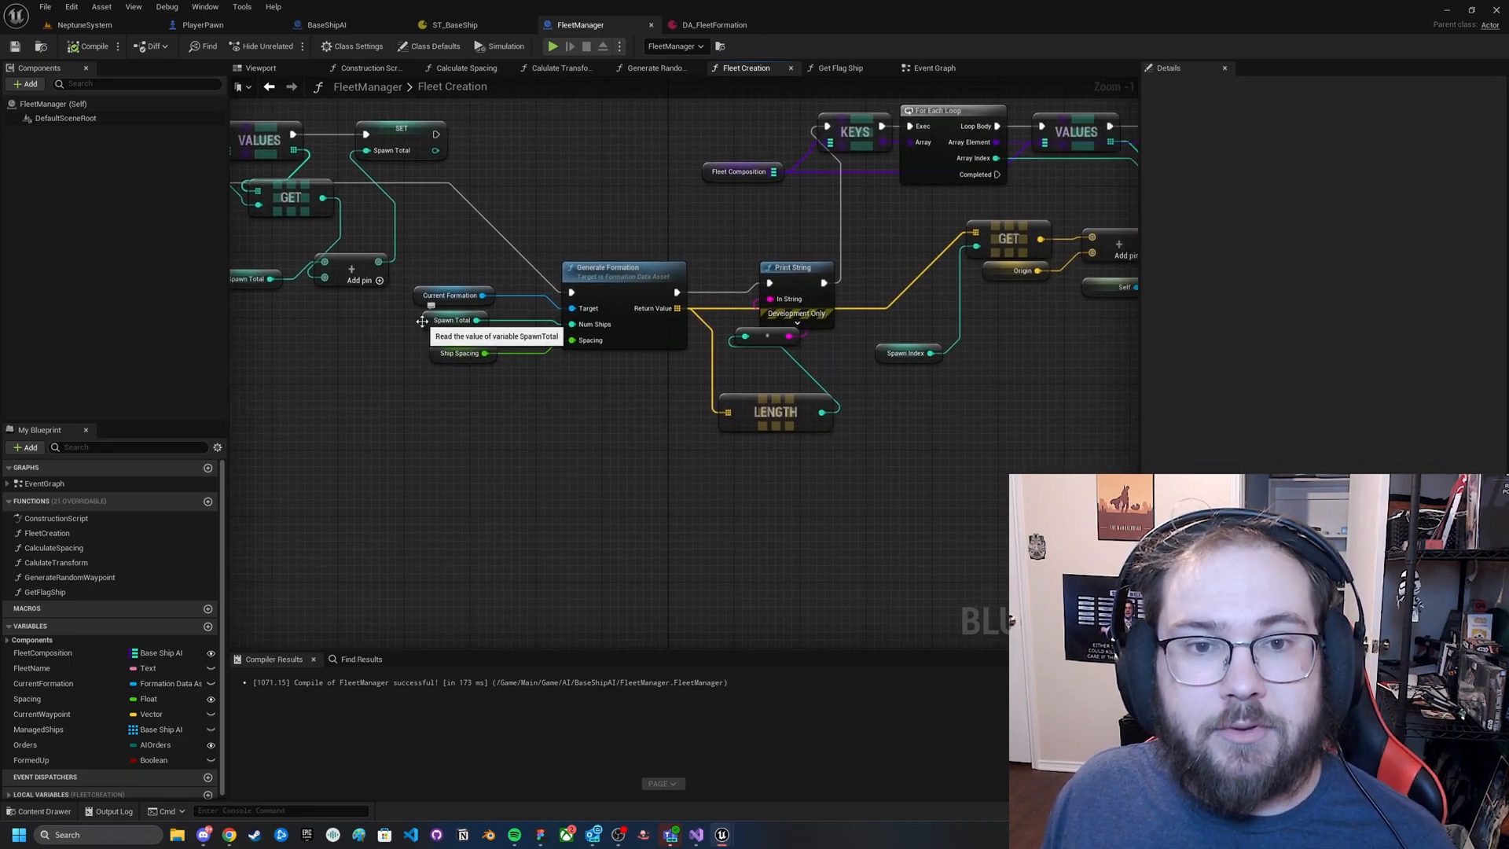
{"action": "left_click", "coordinate": [448, 295]}
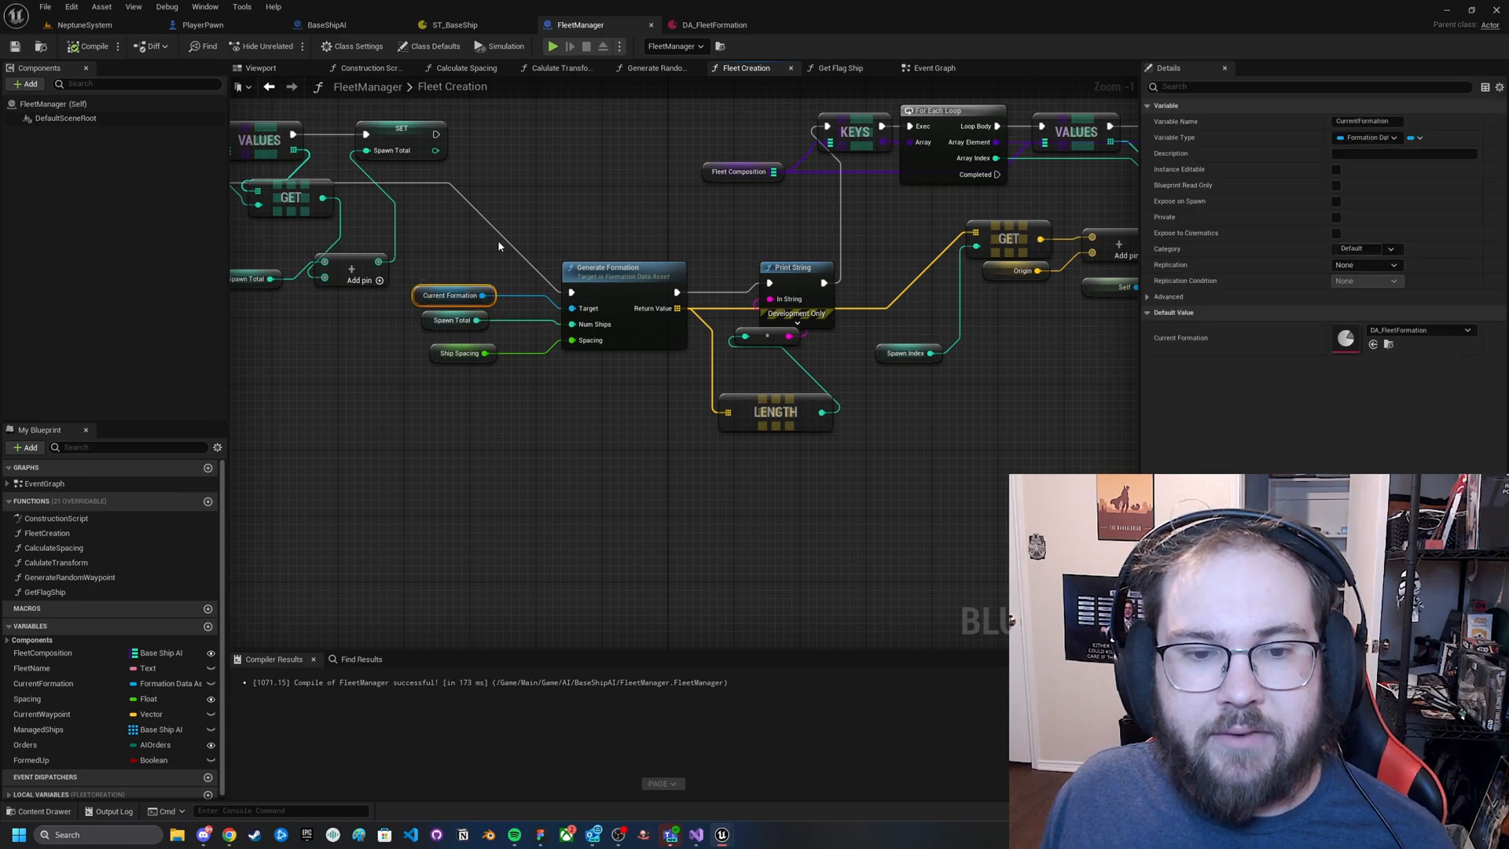
{"action": "right_click_drag", "start_coordinate": [550, 226], "coordinate": [470, 263]}
Inspect Ship Spacing and the LENGTH node counting formation points, bringing SpawnActor into view.
{"action": "left_click", "coordinate": [380, 391]}
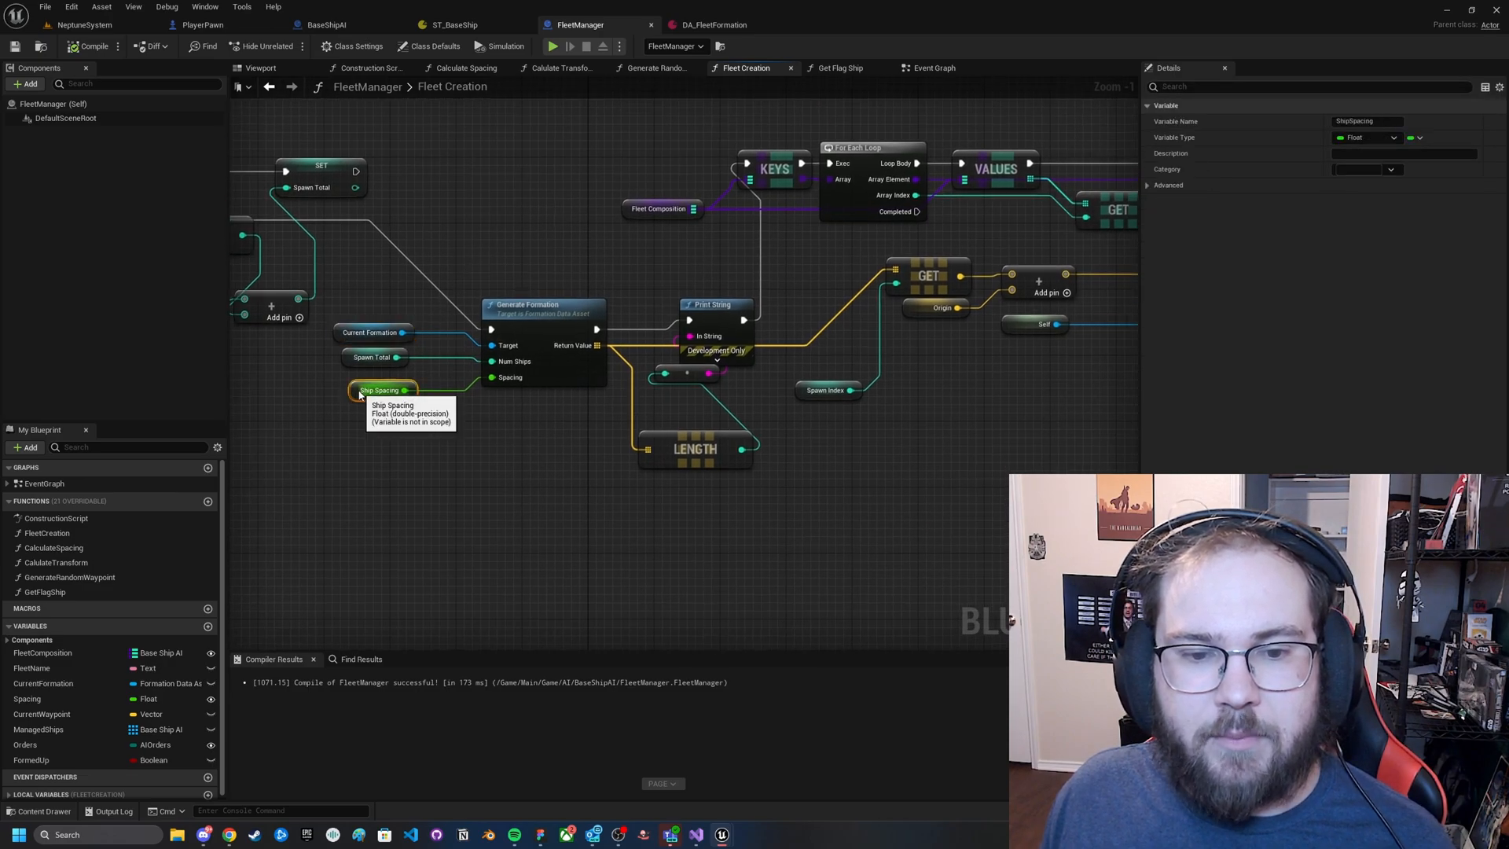
{"action": "right_click_drag", "start_coordinate": [566, 213], "coordinate": [442, 218]}
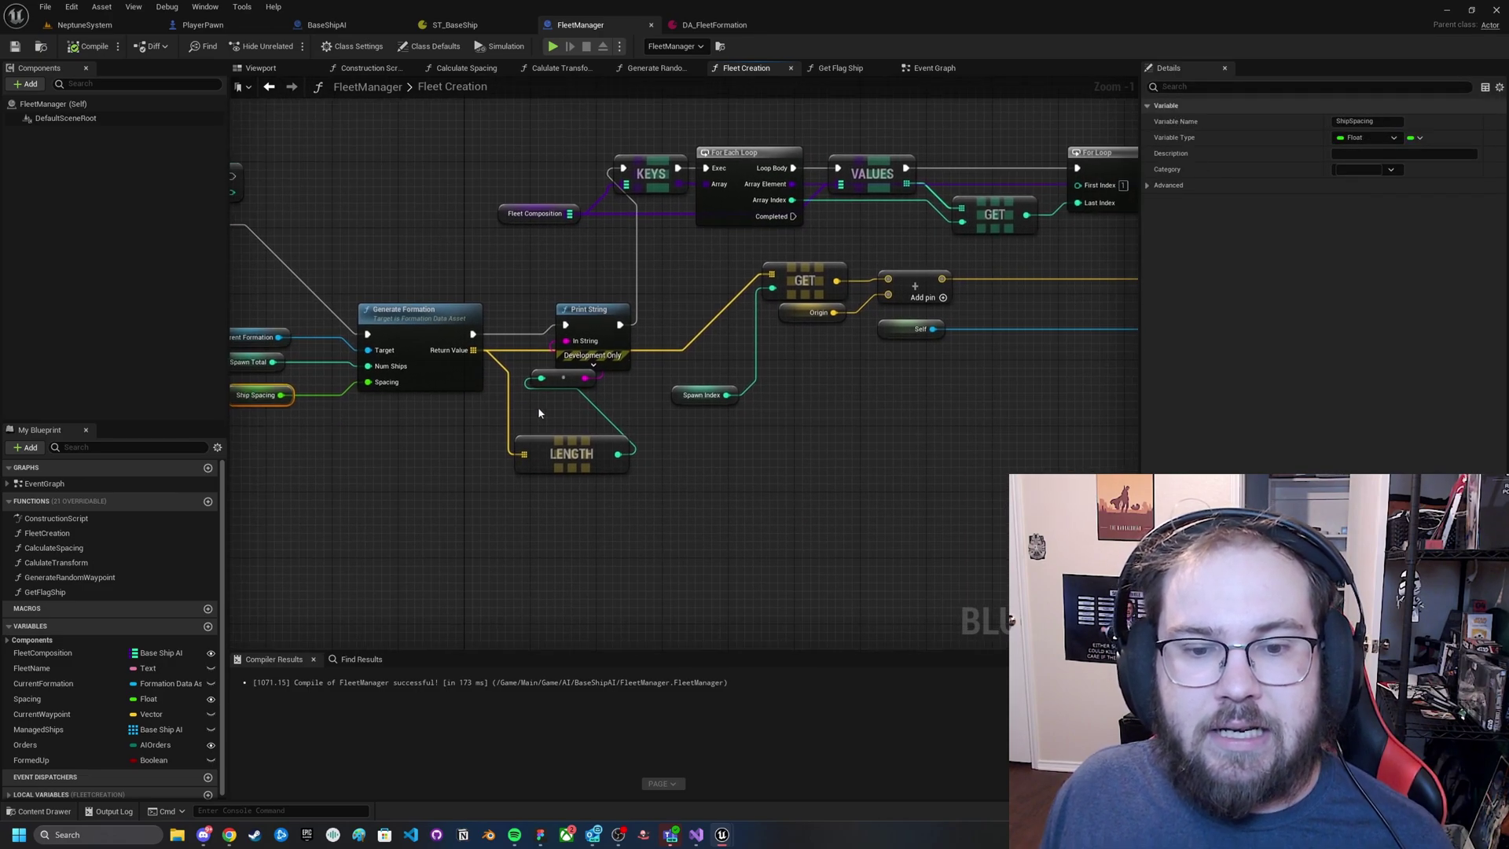
{"action": "left_click", "coordinate": [572, 455]}
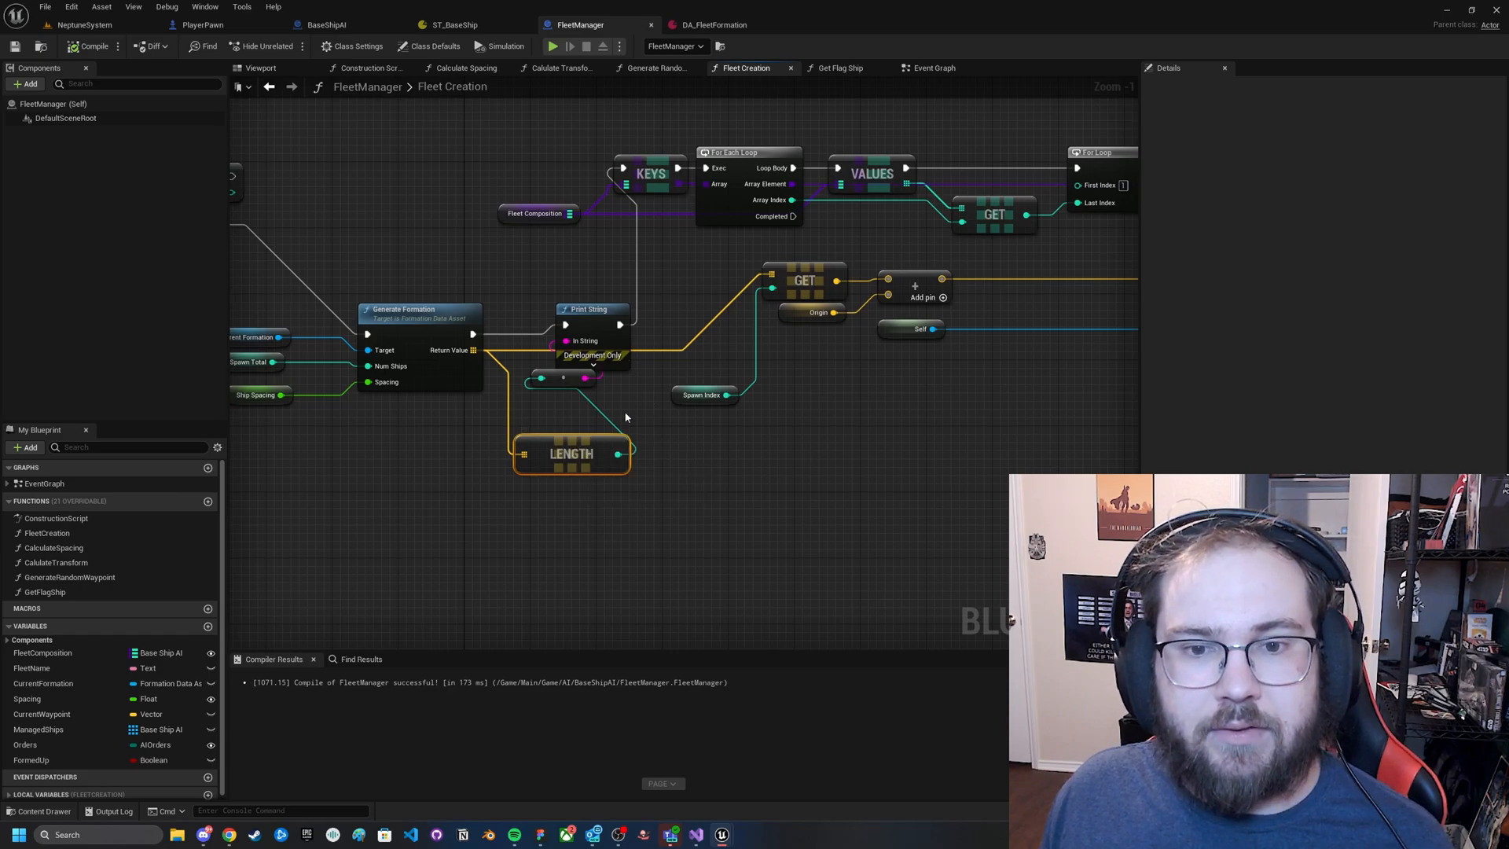
{"action": "right_click_drag", "start_coordinate": [772, 467], "coordinate": [698, 451]}
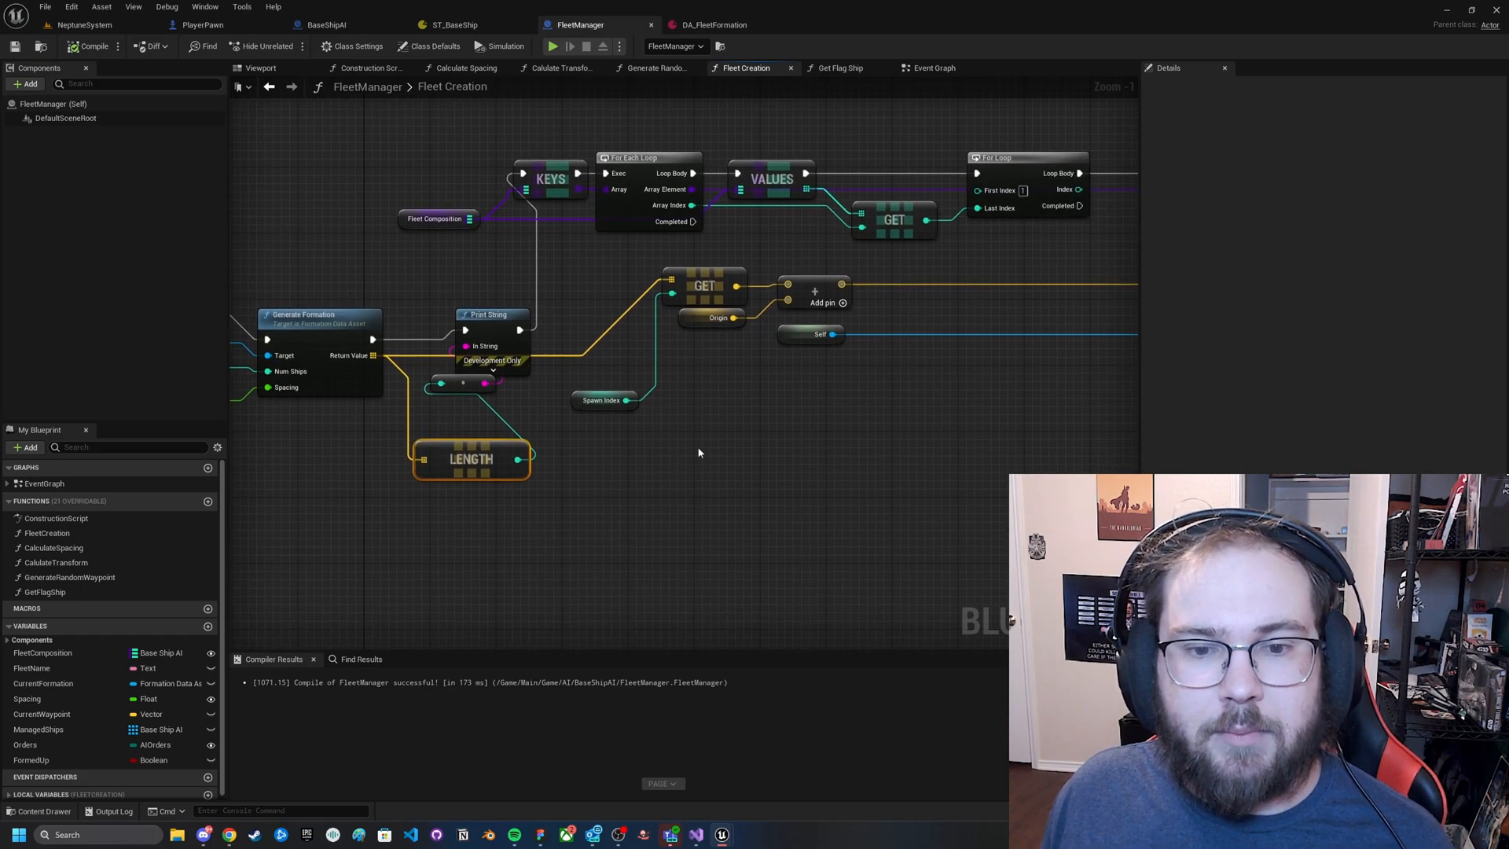
{"action": "scroll", "coordinate": [621, 414], "scroll_direction": "down", "scroll_amount": 1}
{"action": "scroll", "coordinate": [624, 413], "scroll_direction": "down", "scroll_amount": 1}
{"action": "right_click_drag", "start_coordinate": [625, 412], "coordinate": [583, 435]}
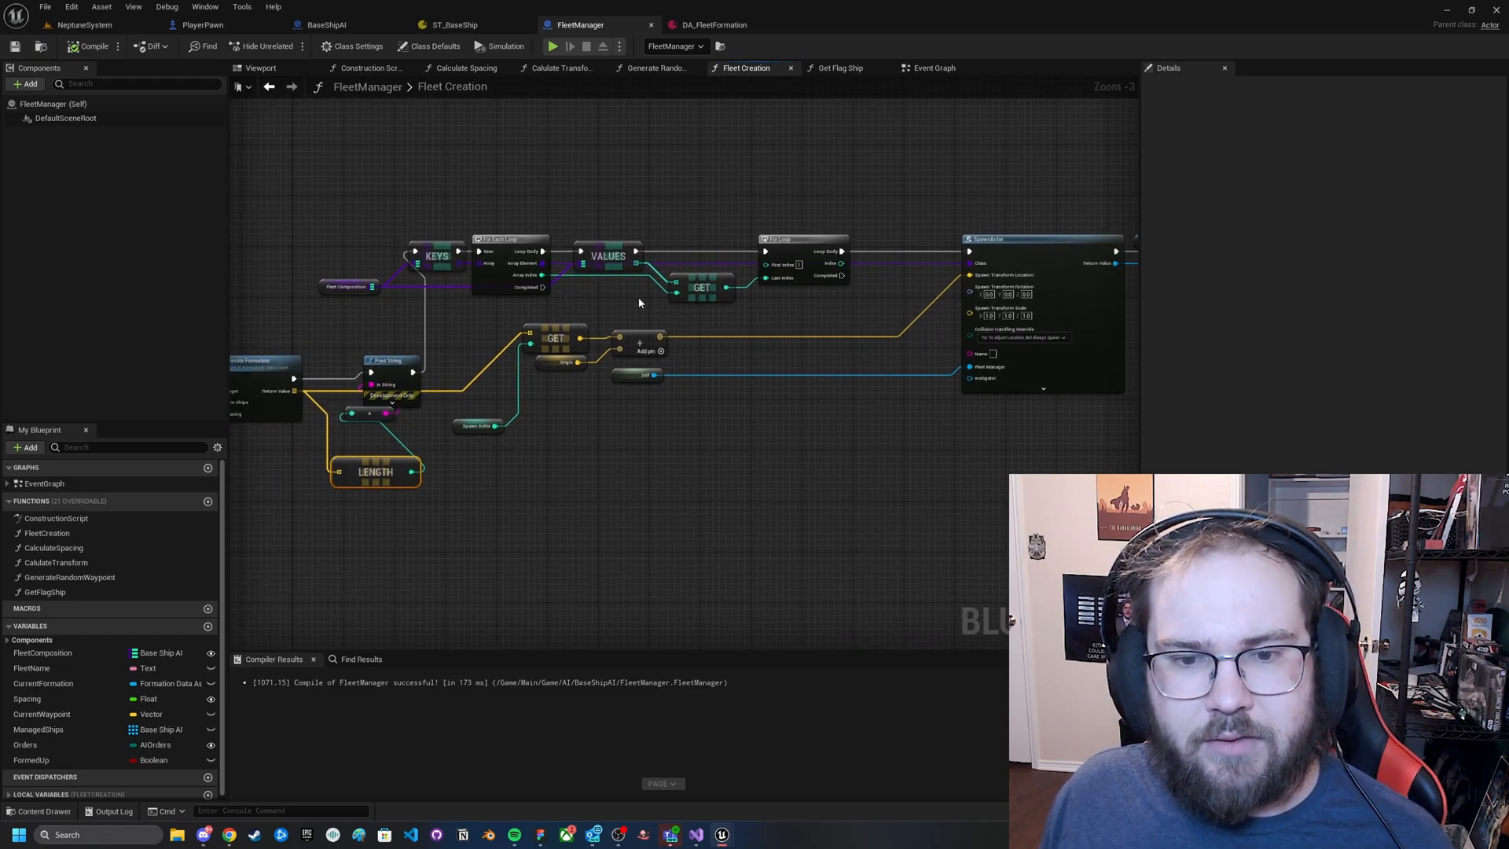
Follow the Fleet Creation graph through the spawning loop to the ADDUNIQUE and SET nodes.
{"action": "right_click_drag", "start_coordinate": [641, 304], "coordinate": [578, 297]}
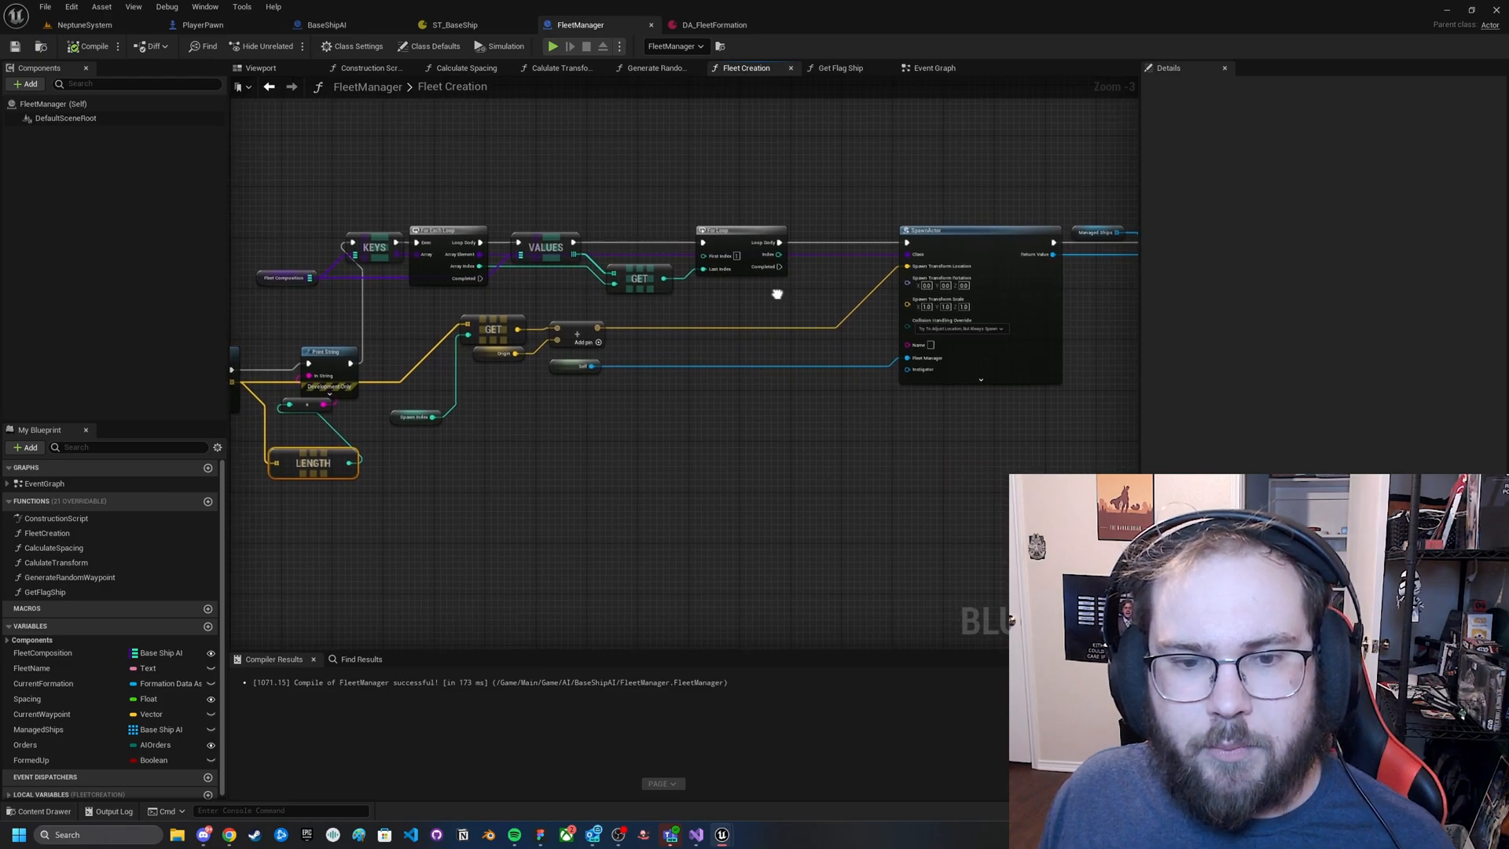
{"action": "right_click_drag", "start_coordinate": [787, 262], "coordinate": [409, 327]}
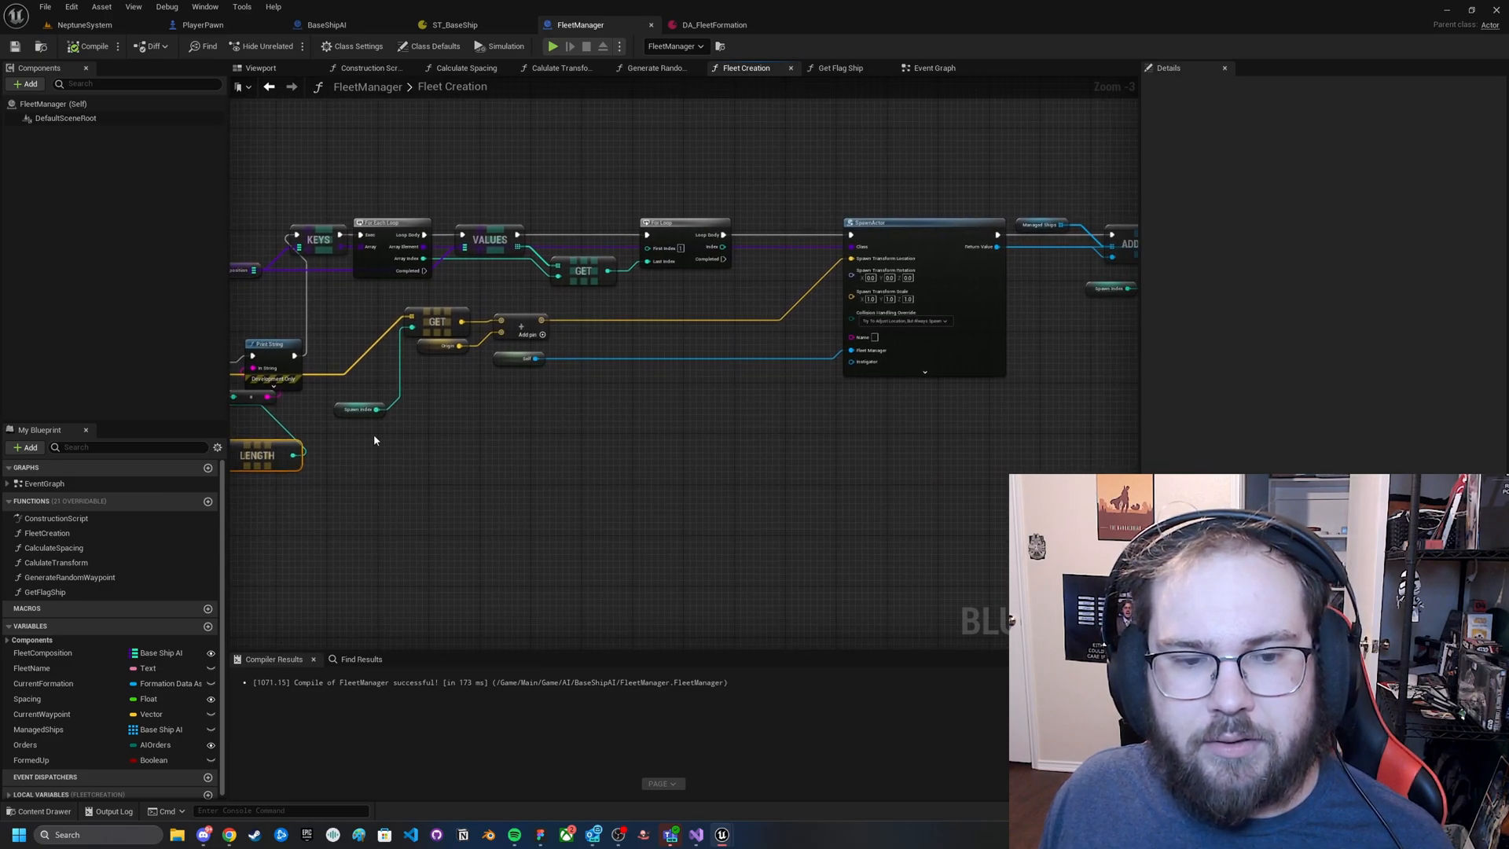
{"action": "right_click_drag", "start_coordinate": [667, 298], "coordinate": [591, 304]}
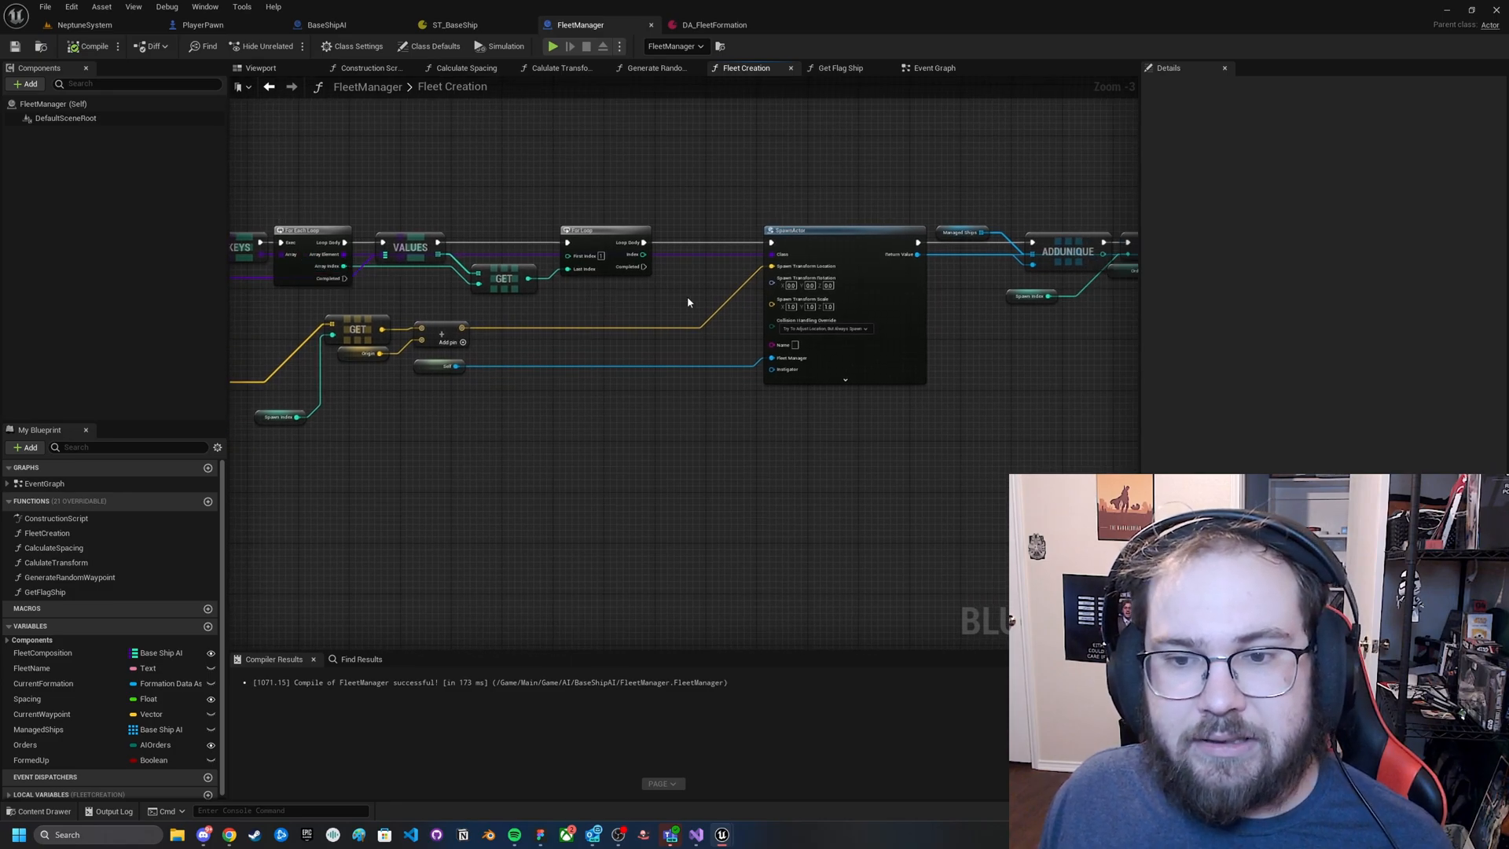
{"action": "right_click_drag", "start_coordinate": [691, 303], "coordinate": [580, 298]}
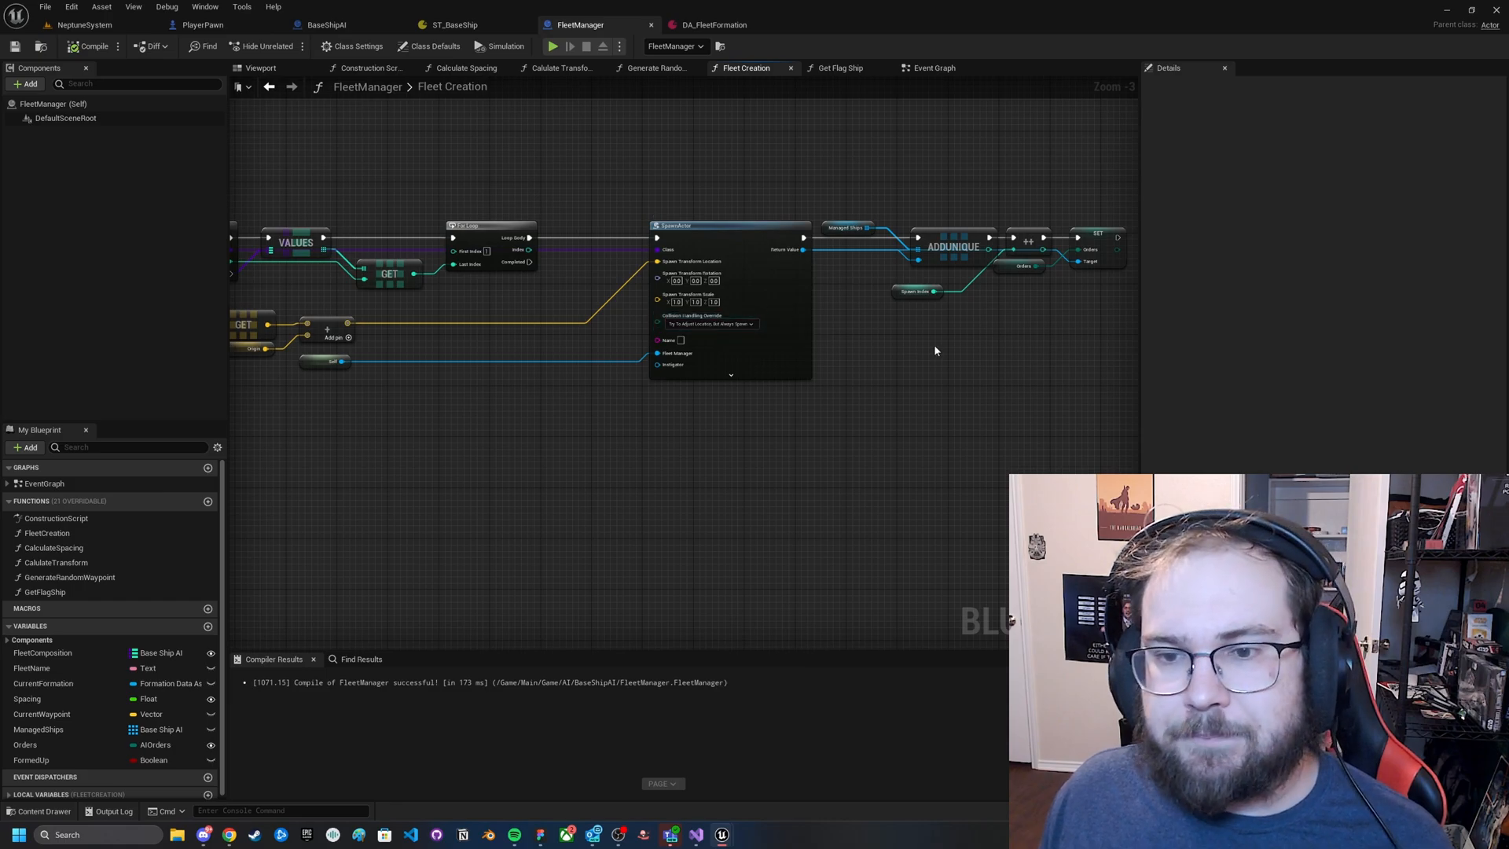
{"action": "right_click_drag", "start_coordinate": [934, 345], "coordinate": [774, 345]}
{"action": "scroll", "coordinate": [690, 311], "scroll_direction": "up", "scroll_amount": 1}
{"action": "scroll", "coordinate": [702, 278], "scroll_direction": "up", "scroll_amount": 1}
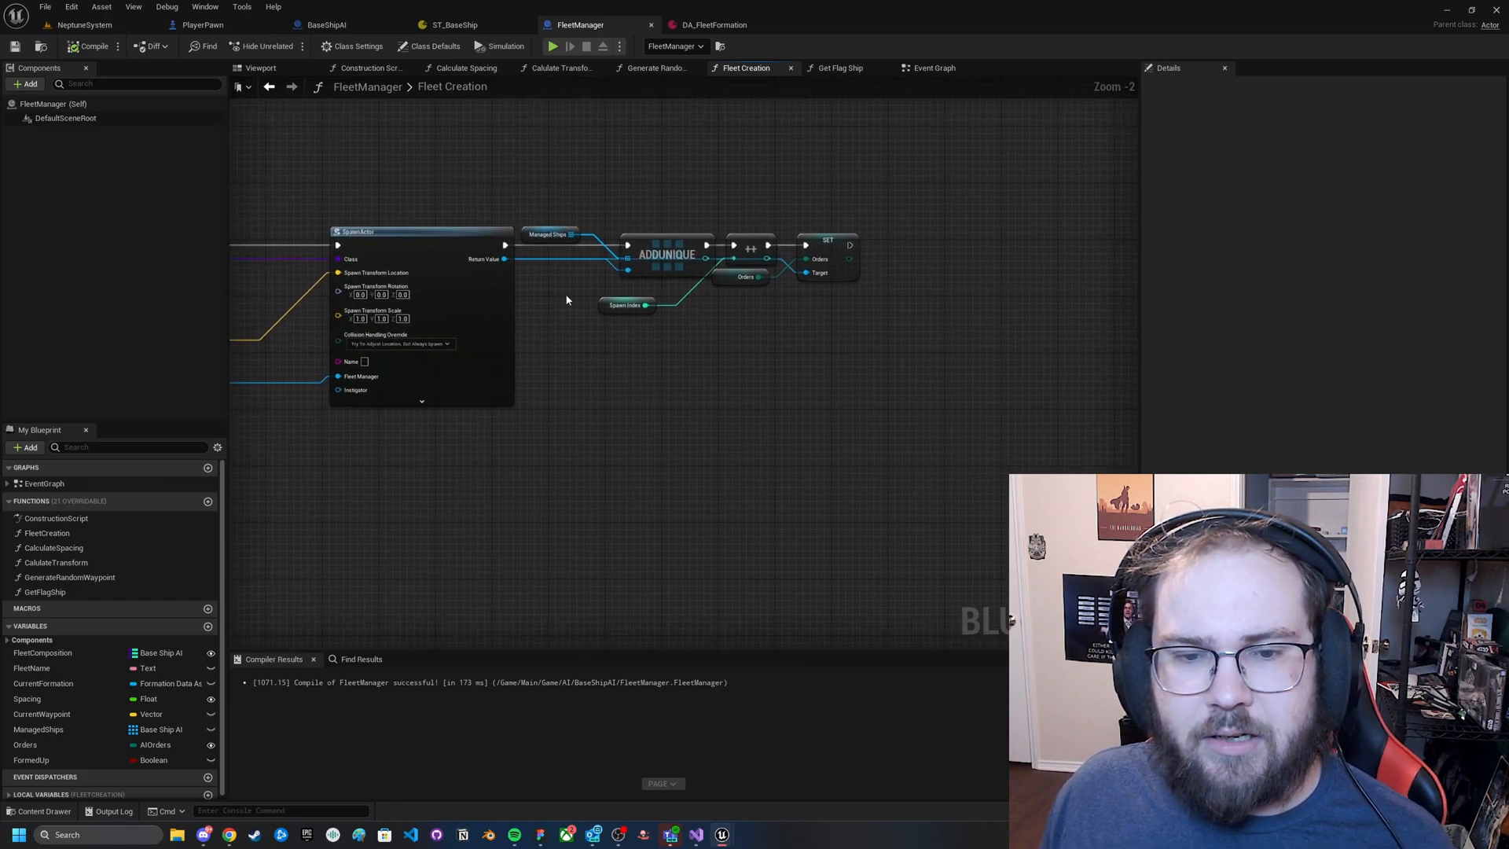
{"action": "scroll", "coordinate": [613, 224], "scroll_direction": "up", "scroll_amount": 1}
Inspect the Managed Ships array and Orders variable, checking its default options without changing them.
{"action": "left_click", "coordinate": [543, 214]}
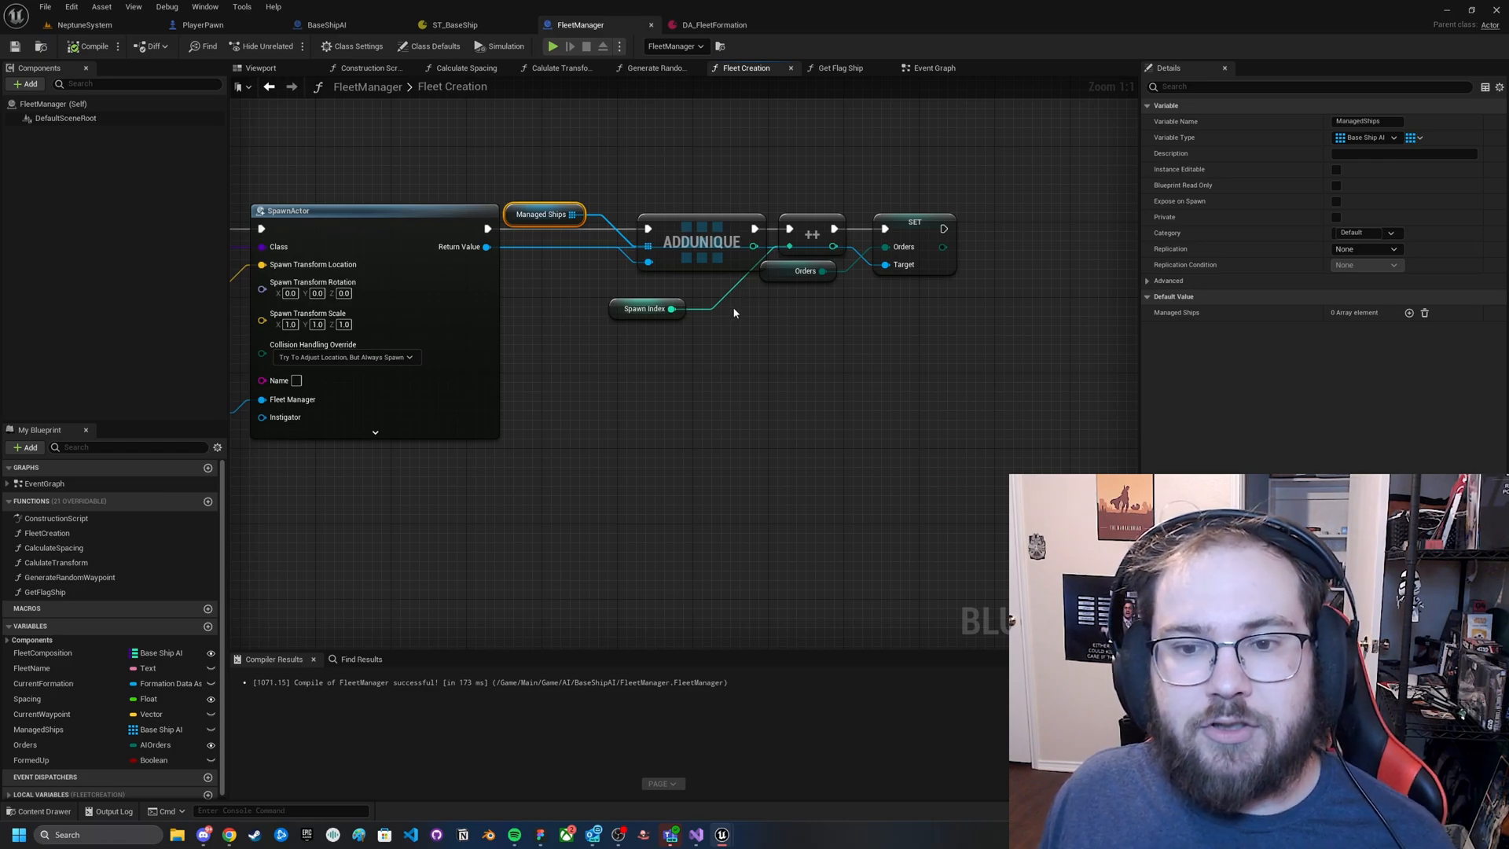
{"action": "scroll", "coordinate": [760, 357], "scroll_direction": "down", "scroll_amount": 1}
{"action": "left_click", "coordinate": [699, 316]}
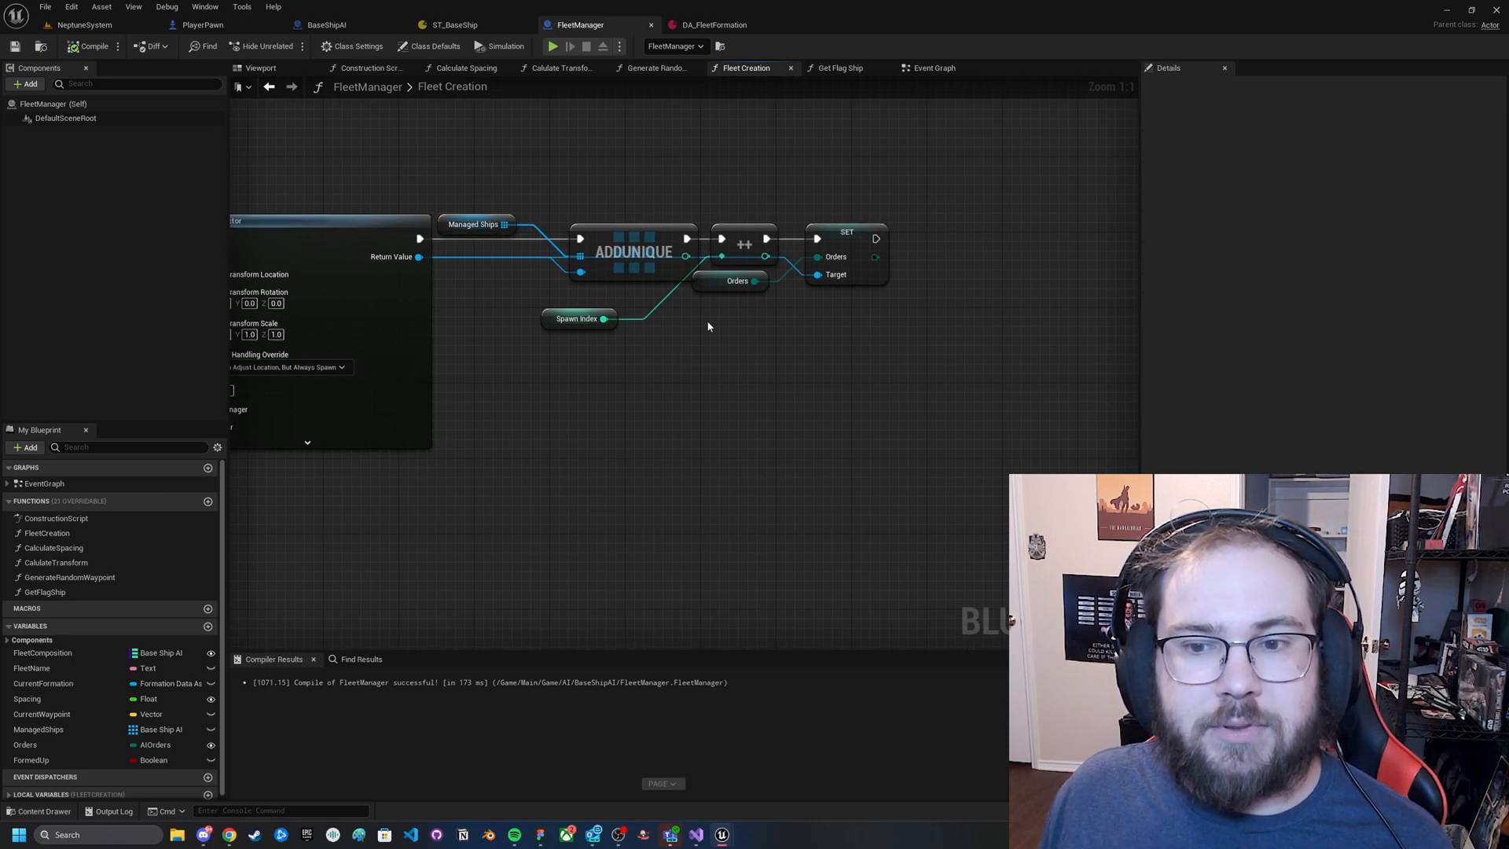
{"action": "left_click", "coordinate": [504, 238]}
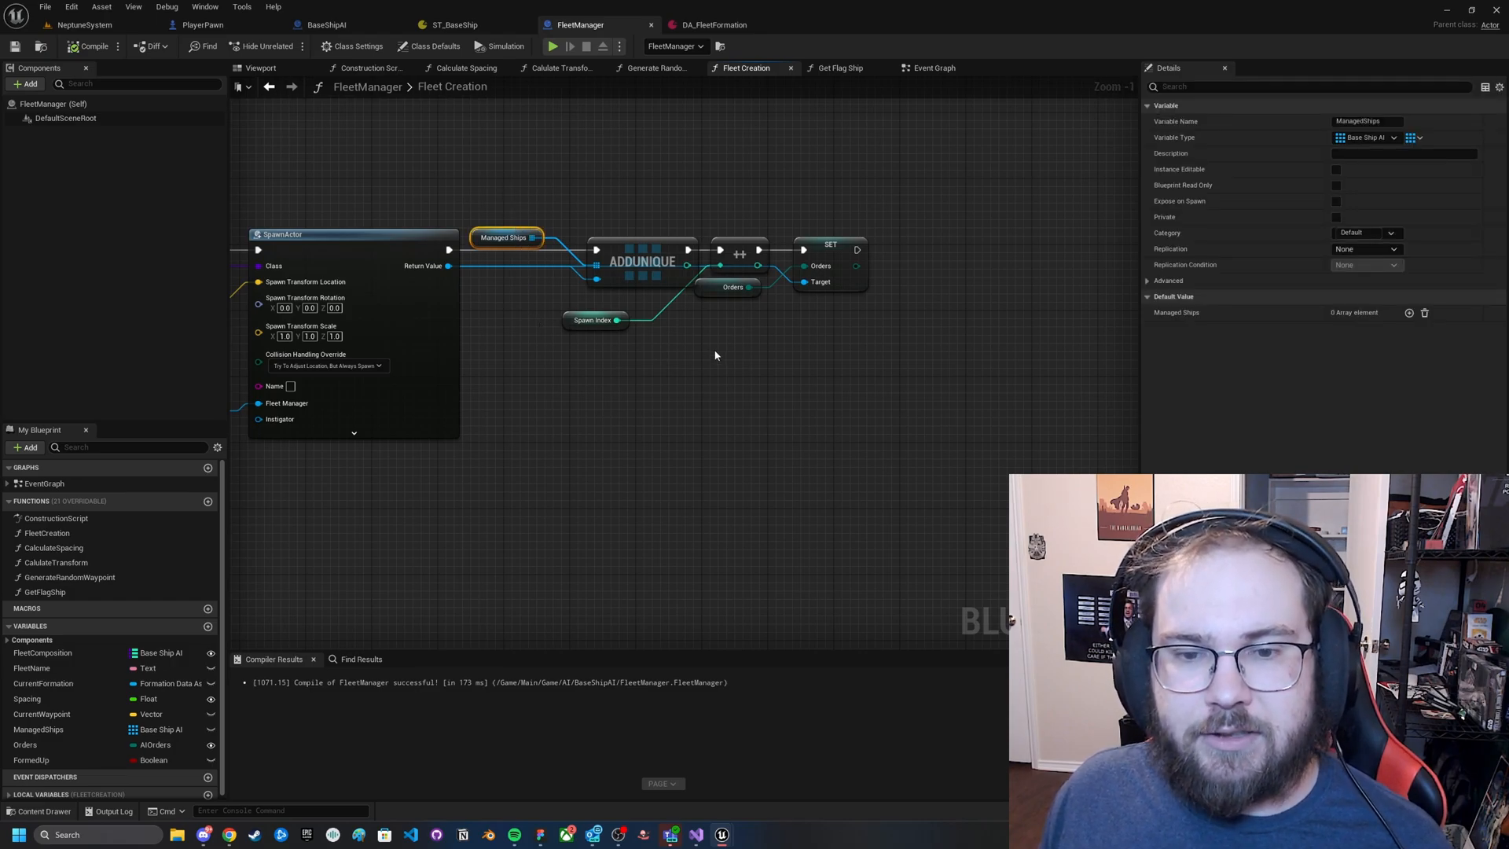
{"action": "left_click", "coordinate": [730, 287]}
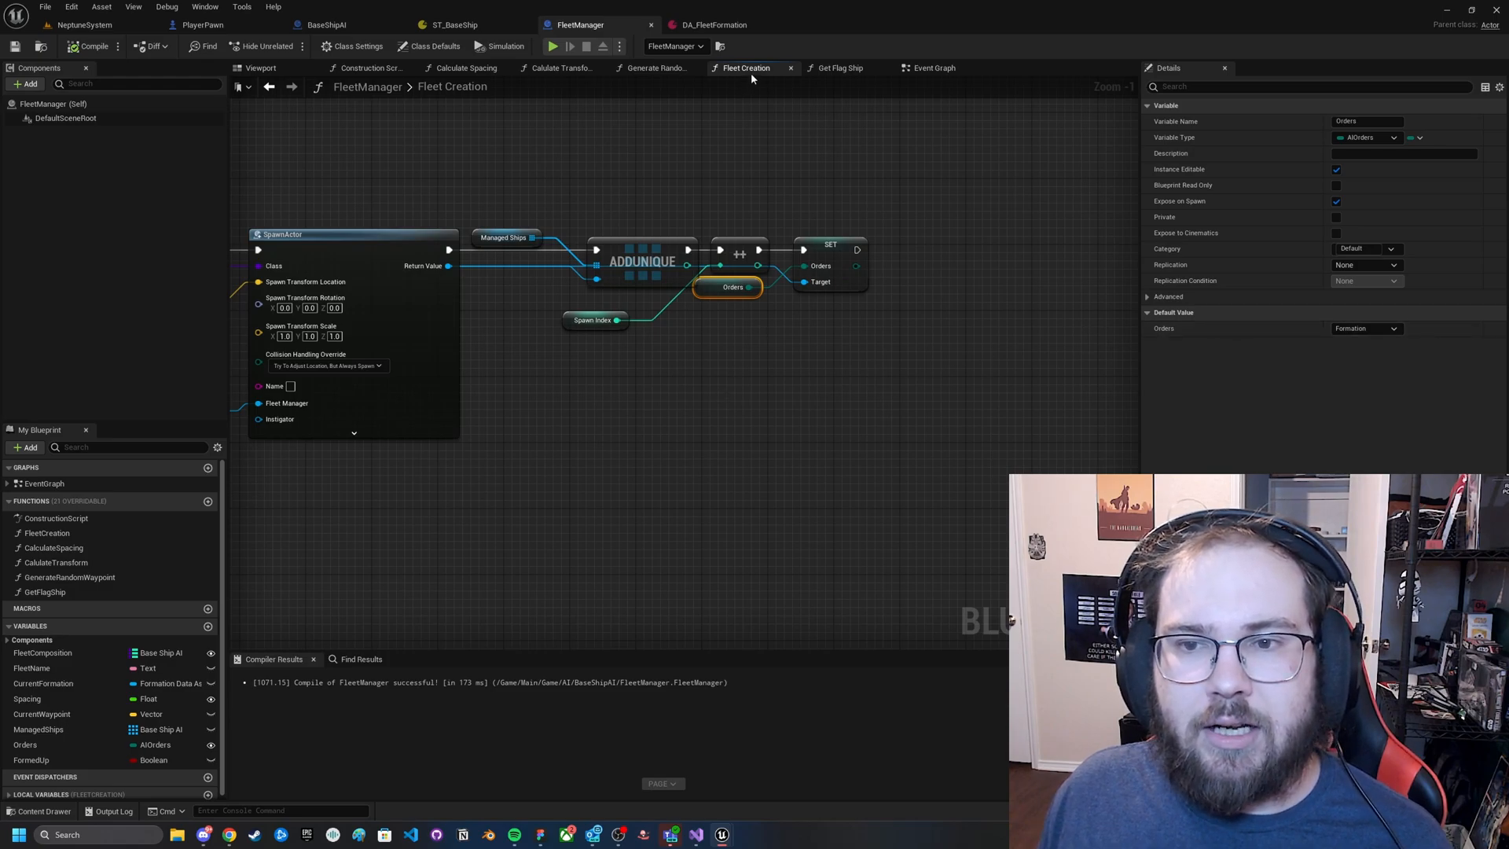
{"action": "left_click", "coordinate": [1362, 327]}
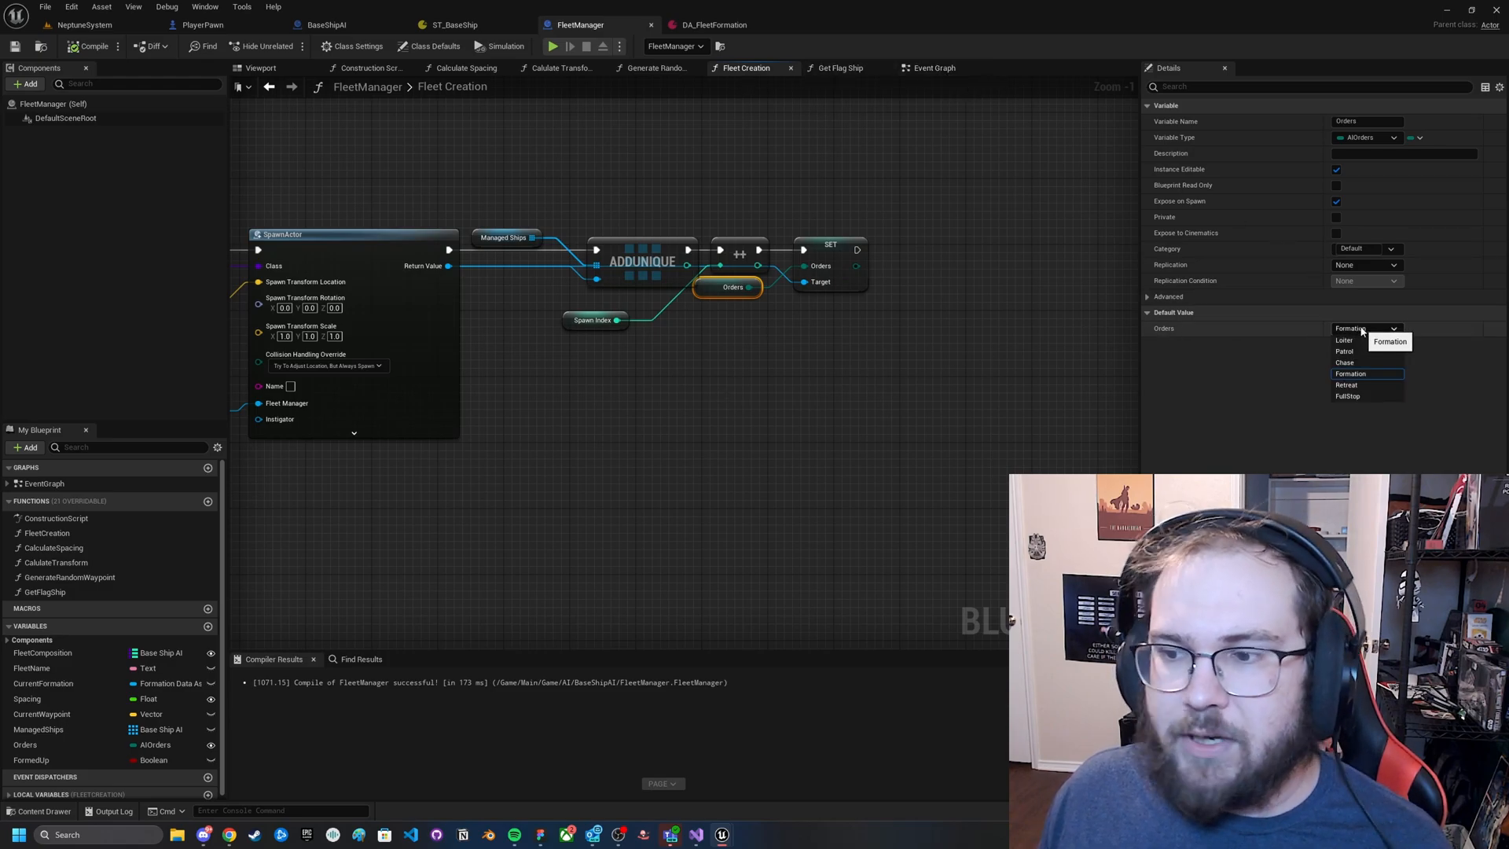
{"action": "left_click", "coordinate": [1356, 340]}
{"action": "left_click", "coordinate": [832, 388]}
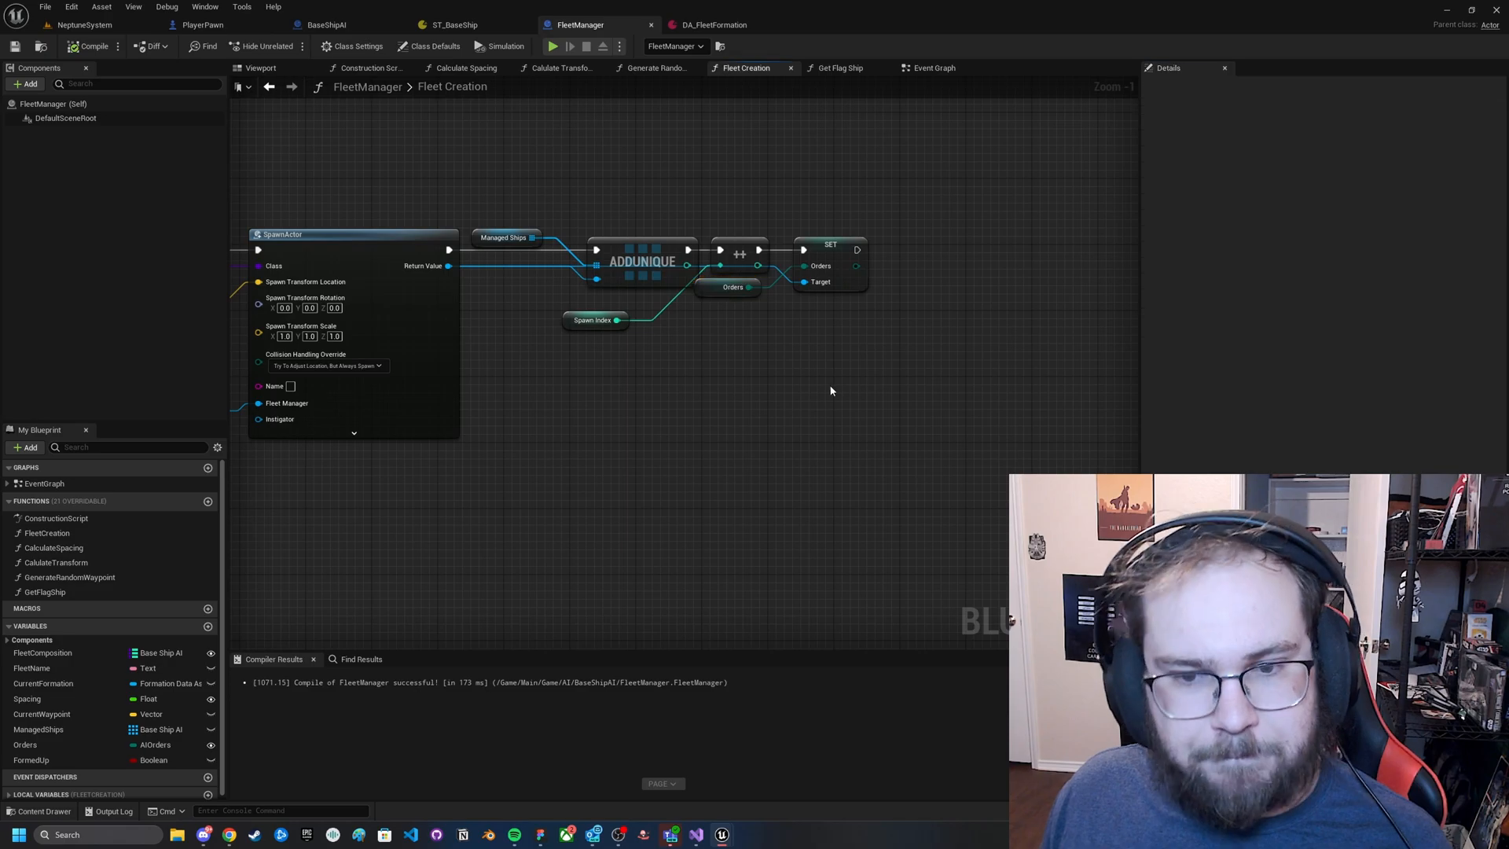
{"action": "scroll", "coordinate": [779, 400], "scroll_direction": "down", "scroll_amount": 2}
Frame the entire Fleet Creation graph in view.
{"action": "right_click_drag", "start_coordinate": [642, 421], "coordinate": [903, 404]}
{"action": "scroll", "coordinate": [791, 456], "scroll_direction": "down", "scroll_amount": 3}
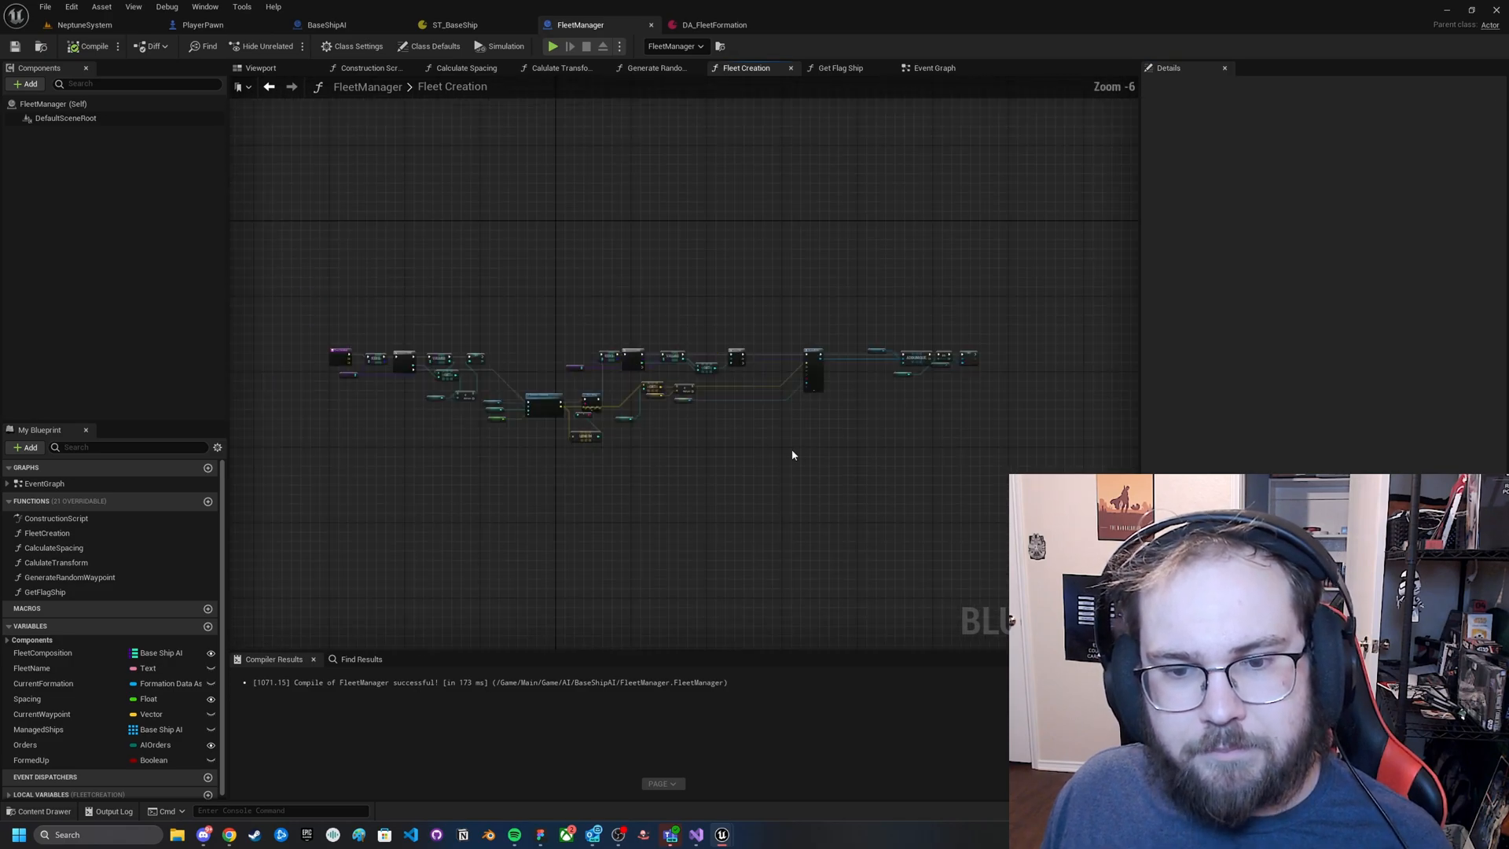
{"action": "key", "text": "Home"}
In the Event Graph, move the Spacing getter up beside Get Actor Location near Spawn Fleet.
{"action": "left_click", "coordinate": [936, 67]}
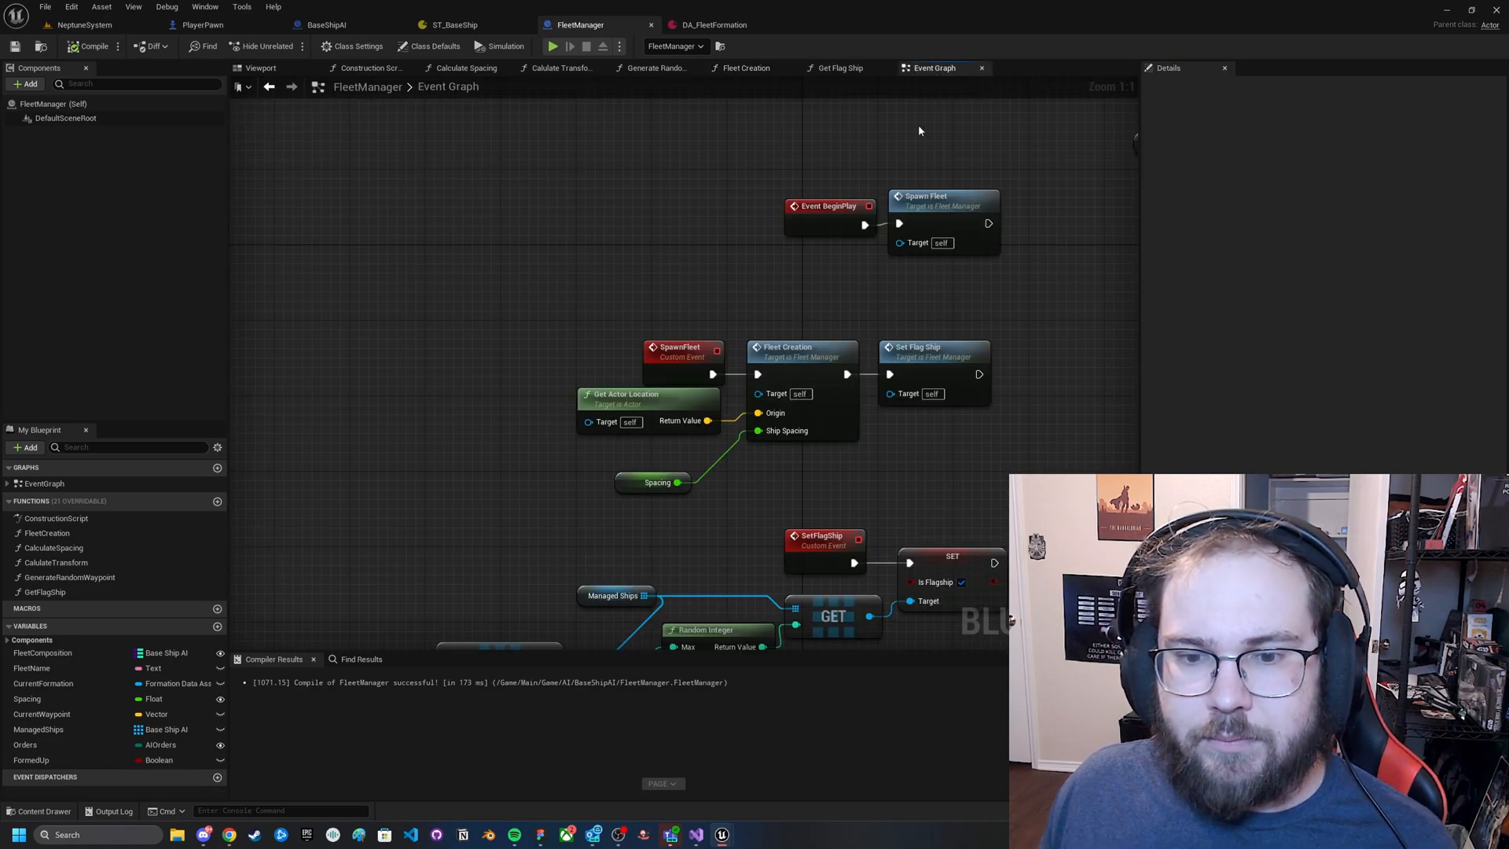
{"action": "right_click_drag", "start_coordinate": [849, 303], "coordinate": [761, 242]}
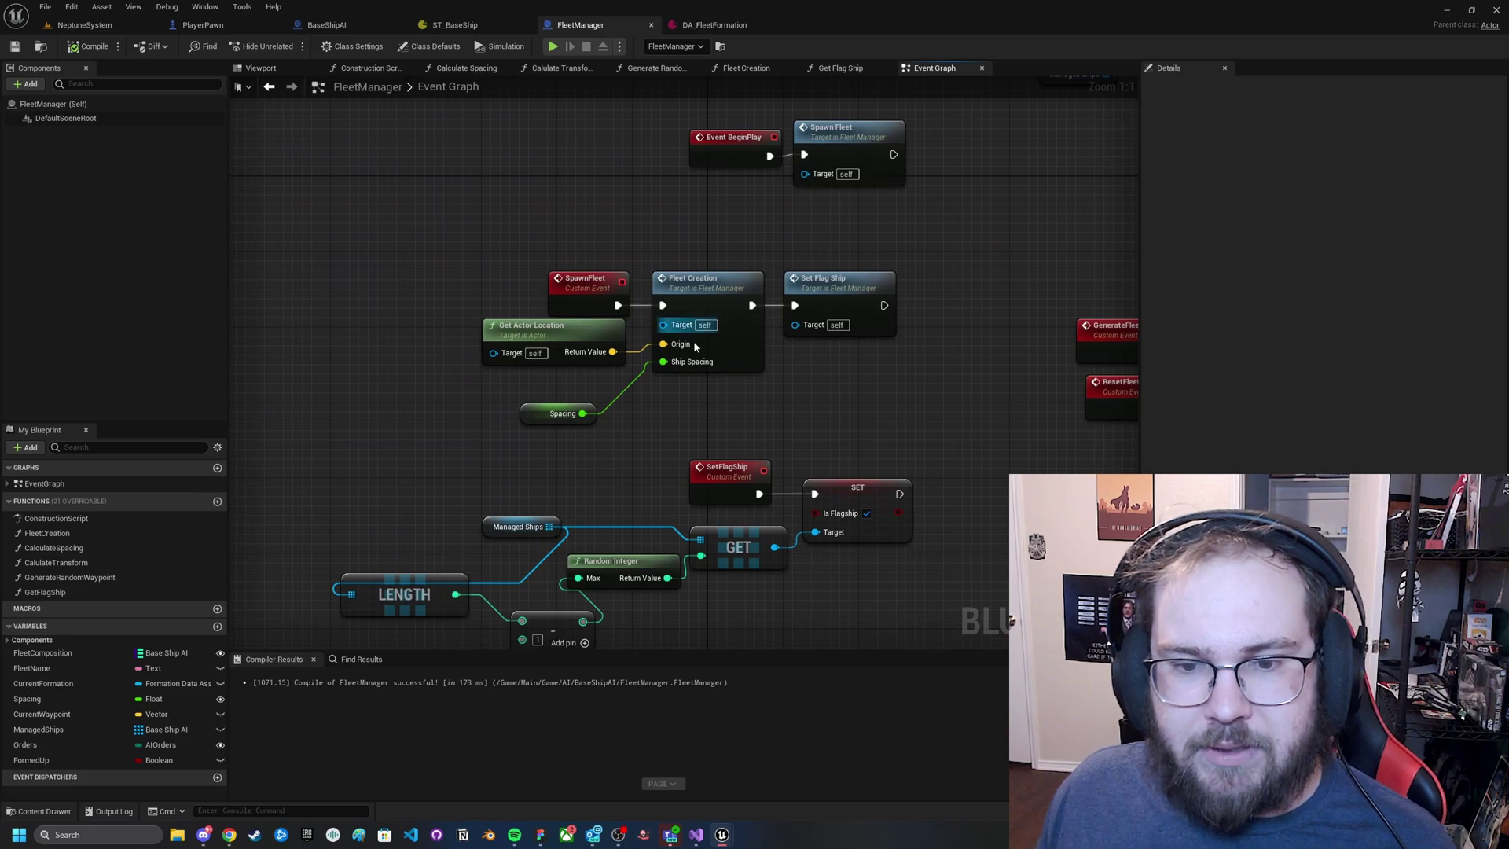
{"action": "left_click", "coordinate": [548, 333]}
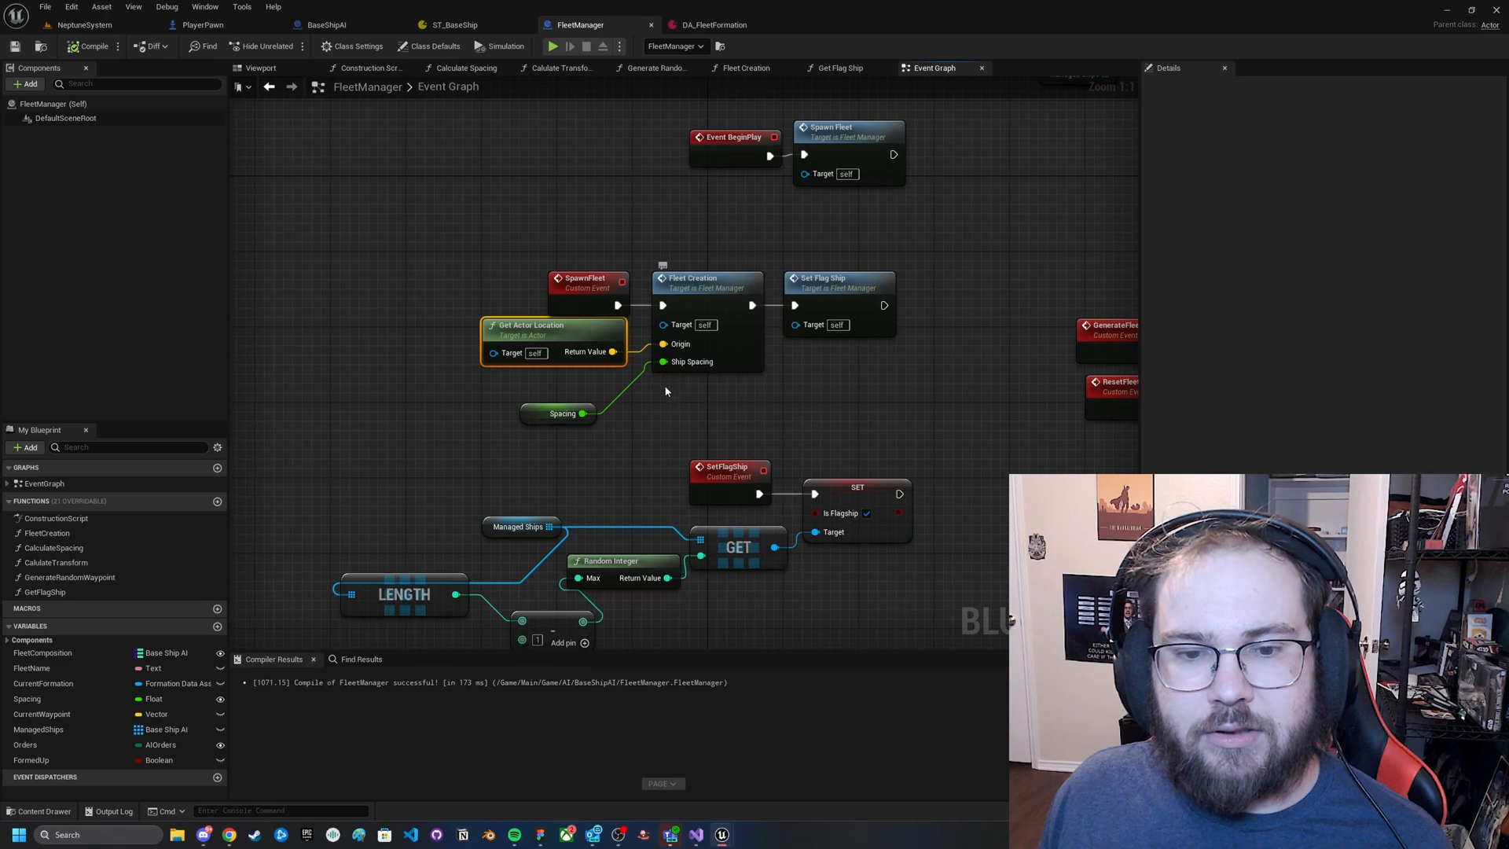
{"action": "left_click_drag", "start_coordinate": [557, 414], "coordinate": [585, 375]}
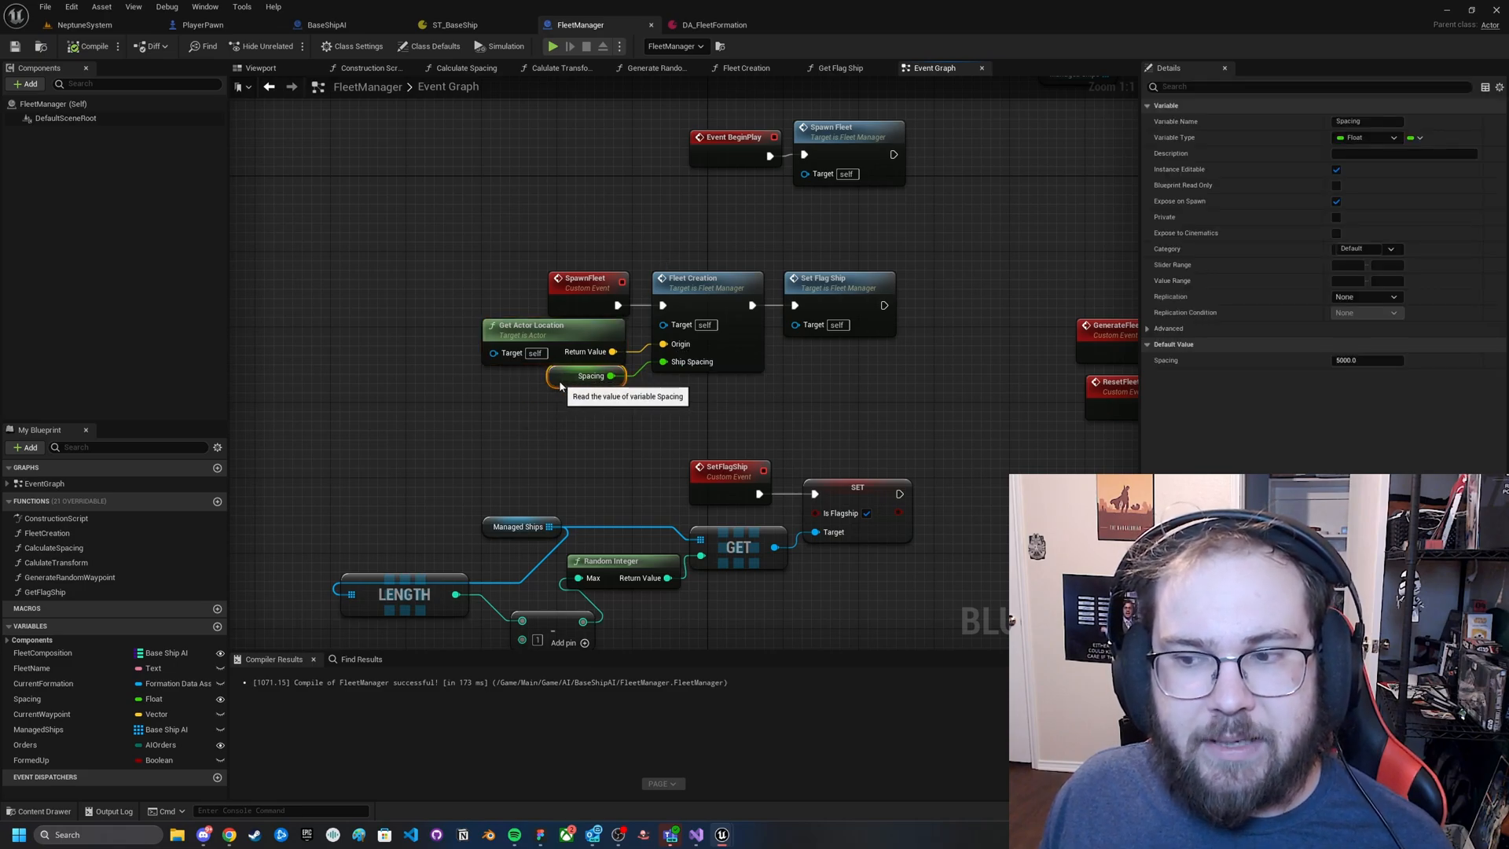
{"action": "left_click", "coordinate": [678, 397]}
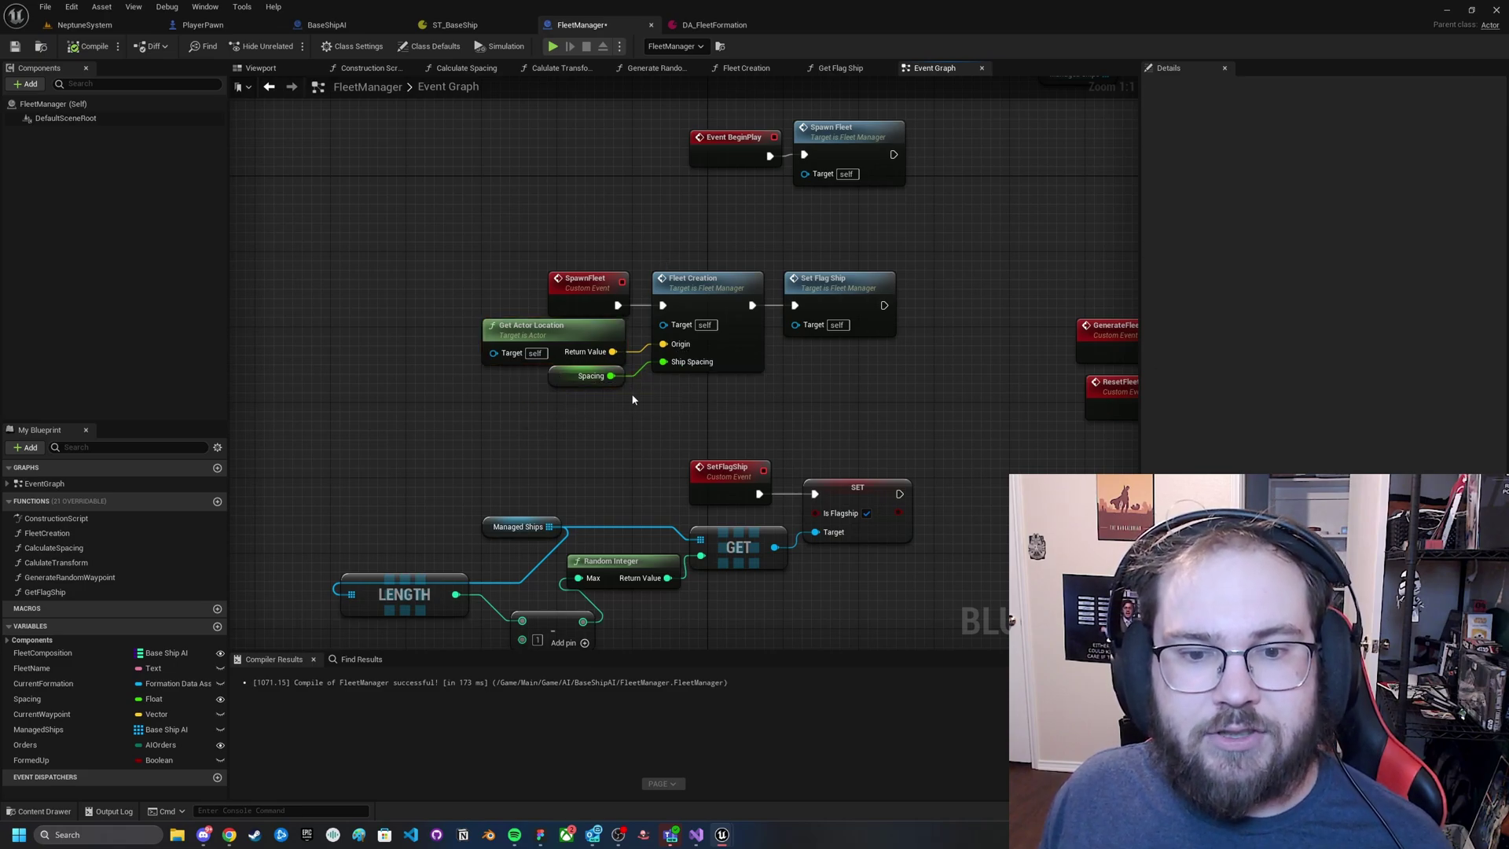
{"action": "right_click_drag", "start_coordinate": [756, 394], "coordinate": [688, 395]}
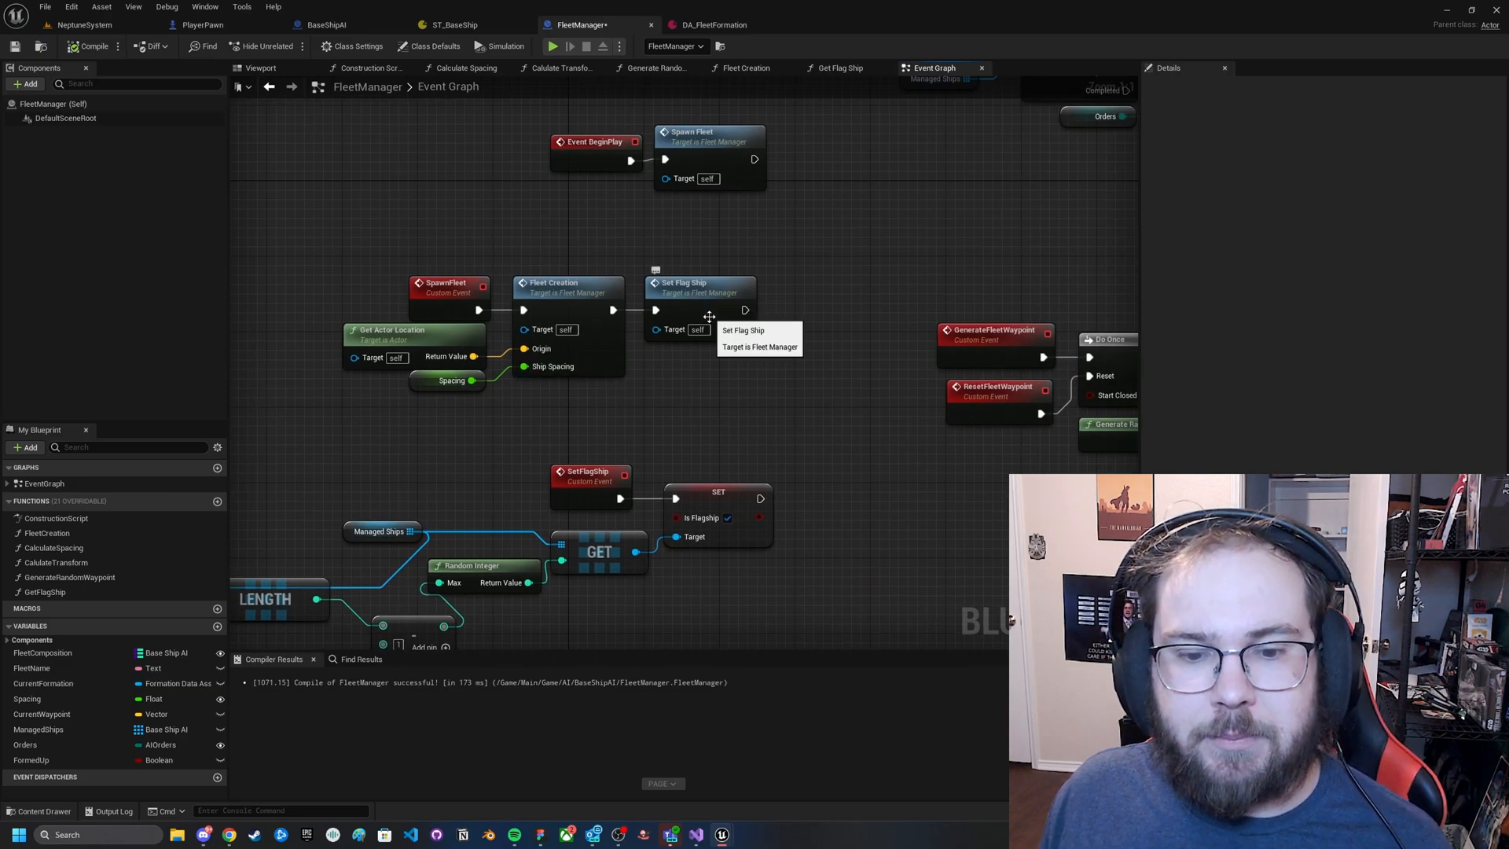
{"action": "right_click_drag", "start_coordinate": [699, 417], "coordinate": [787, 348]}
{"action": "scroll", "coordinate": [787, 346], "scroll_direction": "down", "scroll_amount": 1}
{"action": "scroll", "coordinate": [742, 374], "scroll_direction": "down", "scroll_amount": 1}
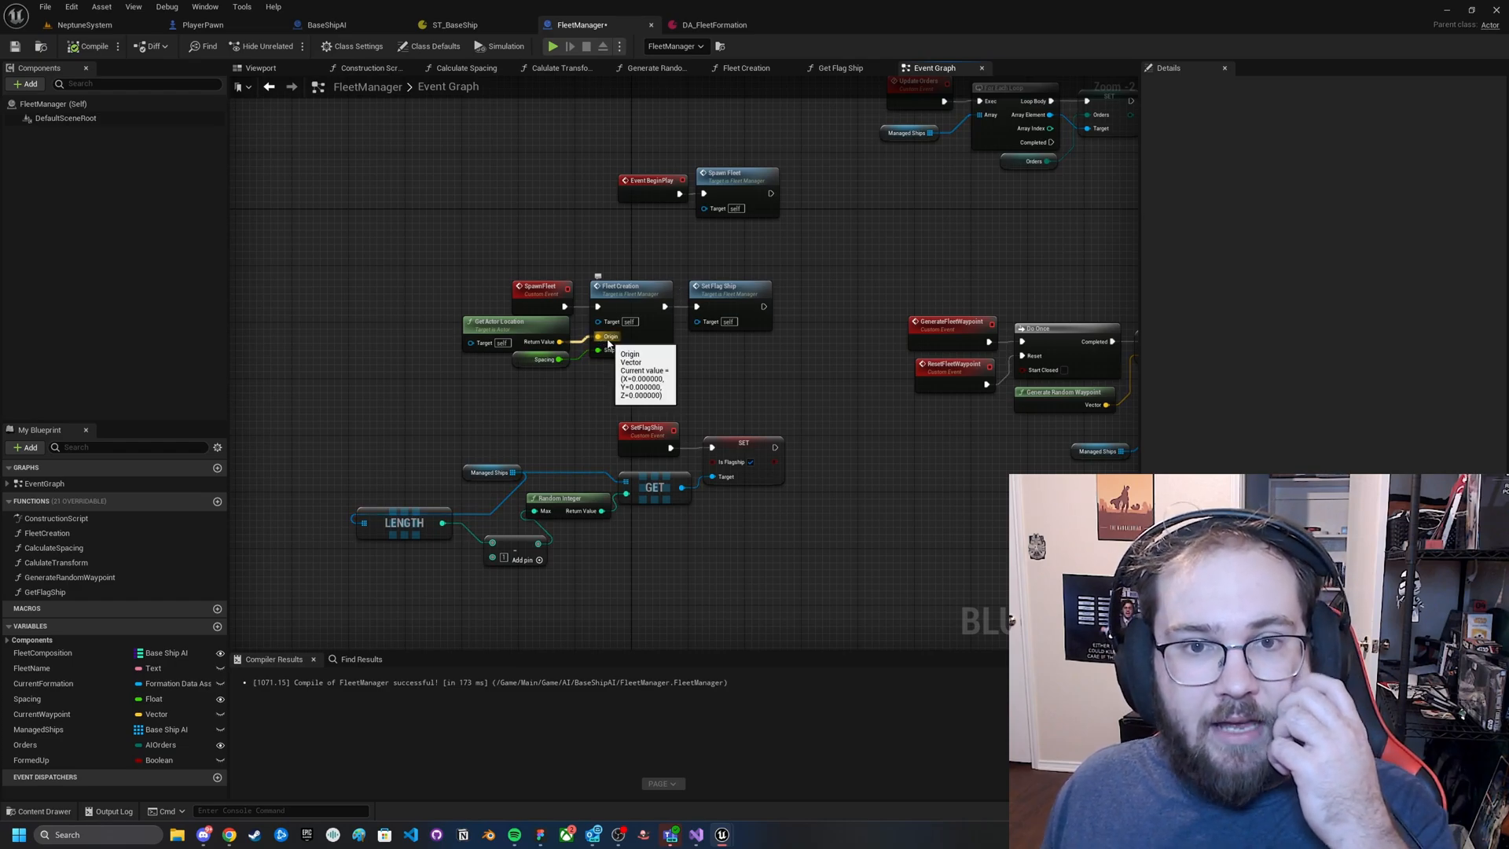
Save the FleetManager blueprint and reopen the Fleet Creation function, briefly checking Visual Studio.
{"action": "key", "text": "ctrl+s"}
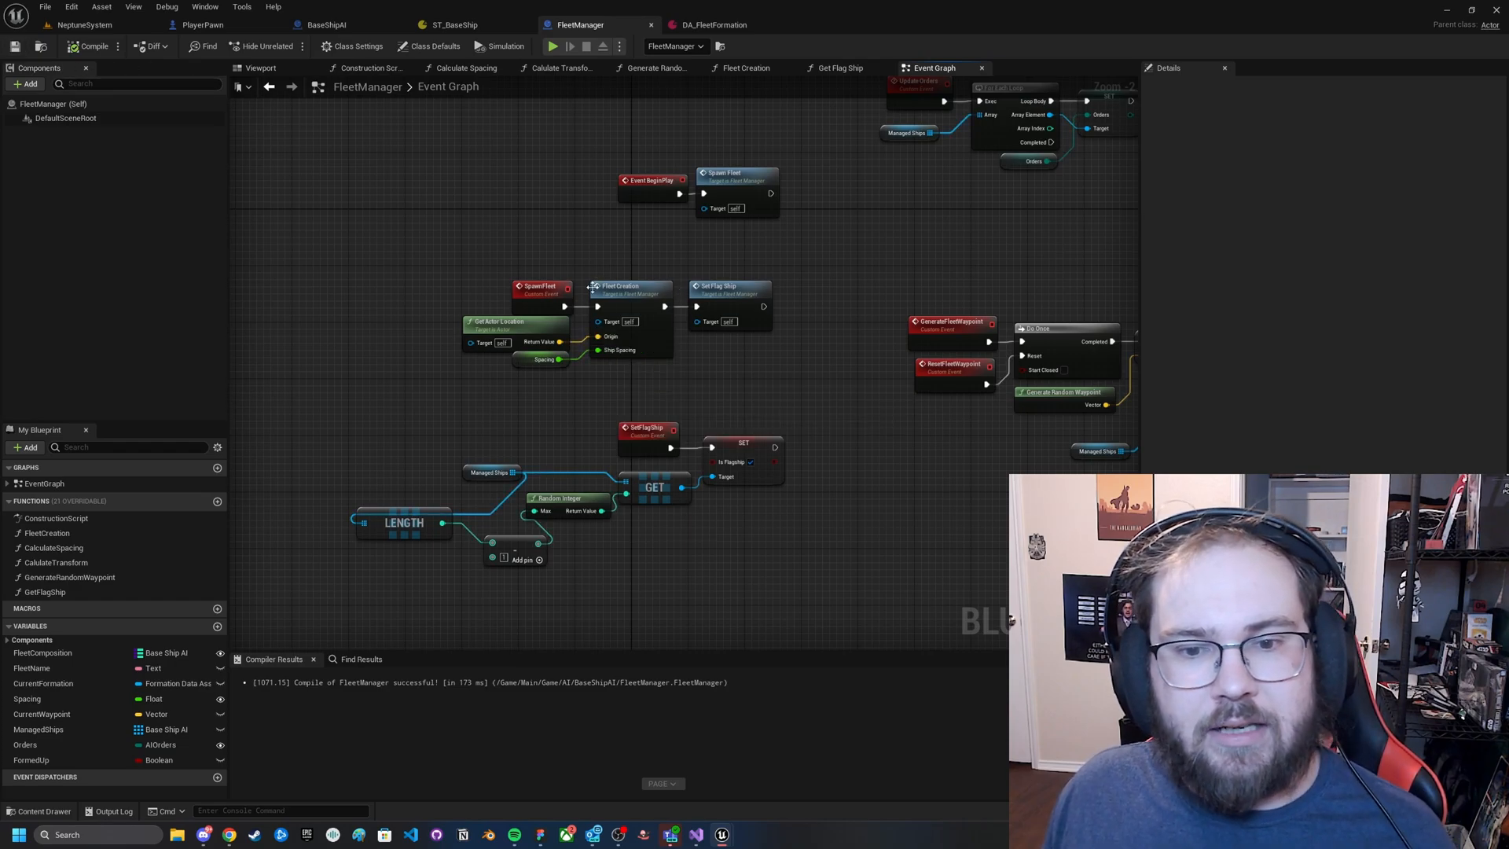
{"action": "left_click", "coordinate": [629, 304]}
{"action": "double_click", "coordinate": [629, 304]}
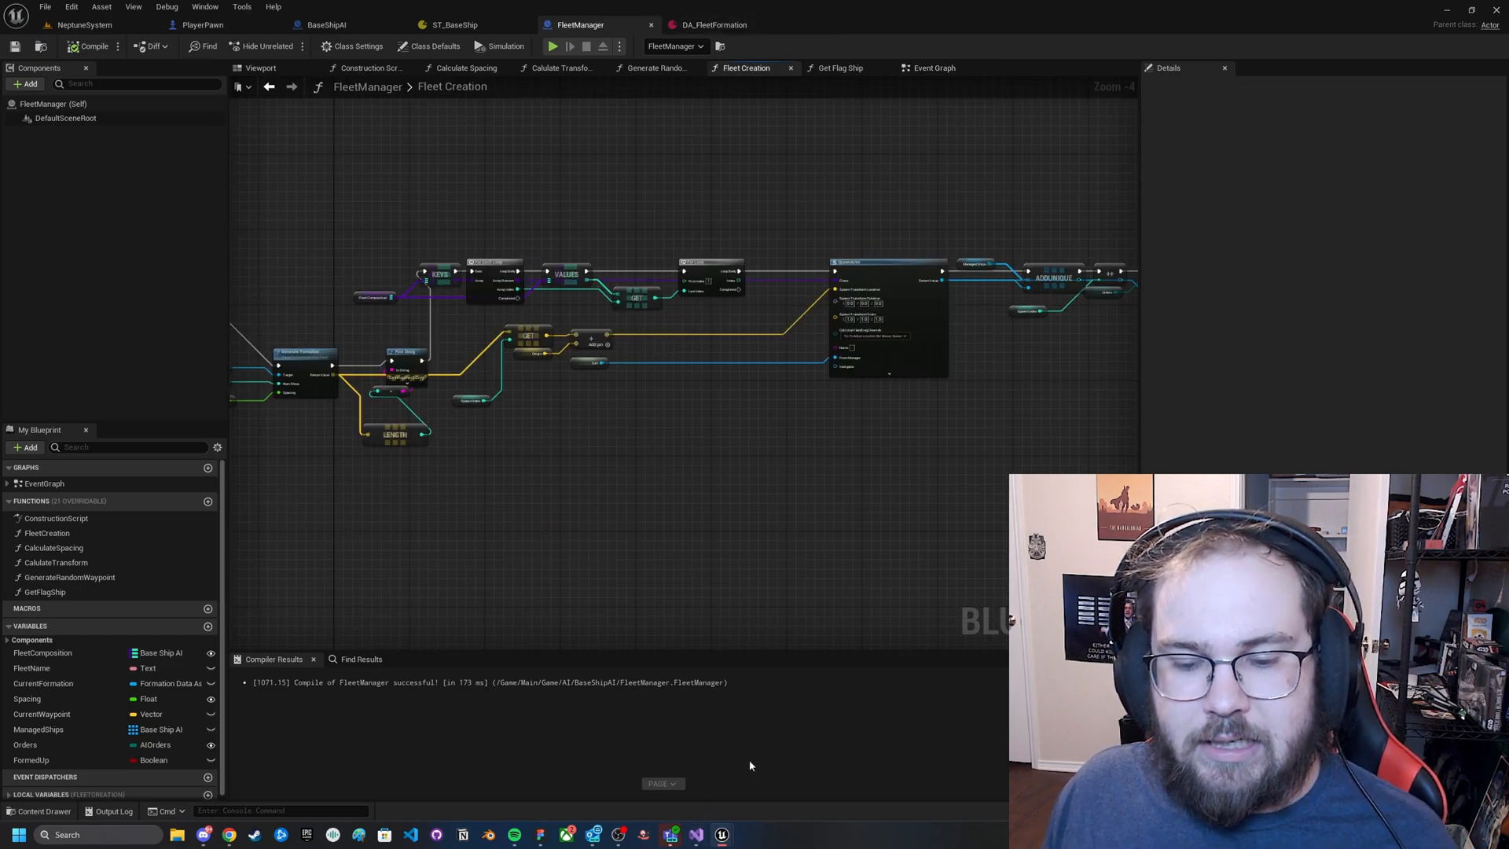
{"action": "left_click", "coordinate": [696, 836]}
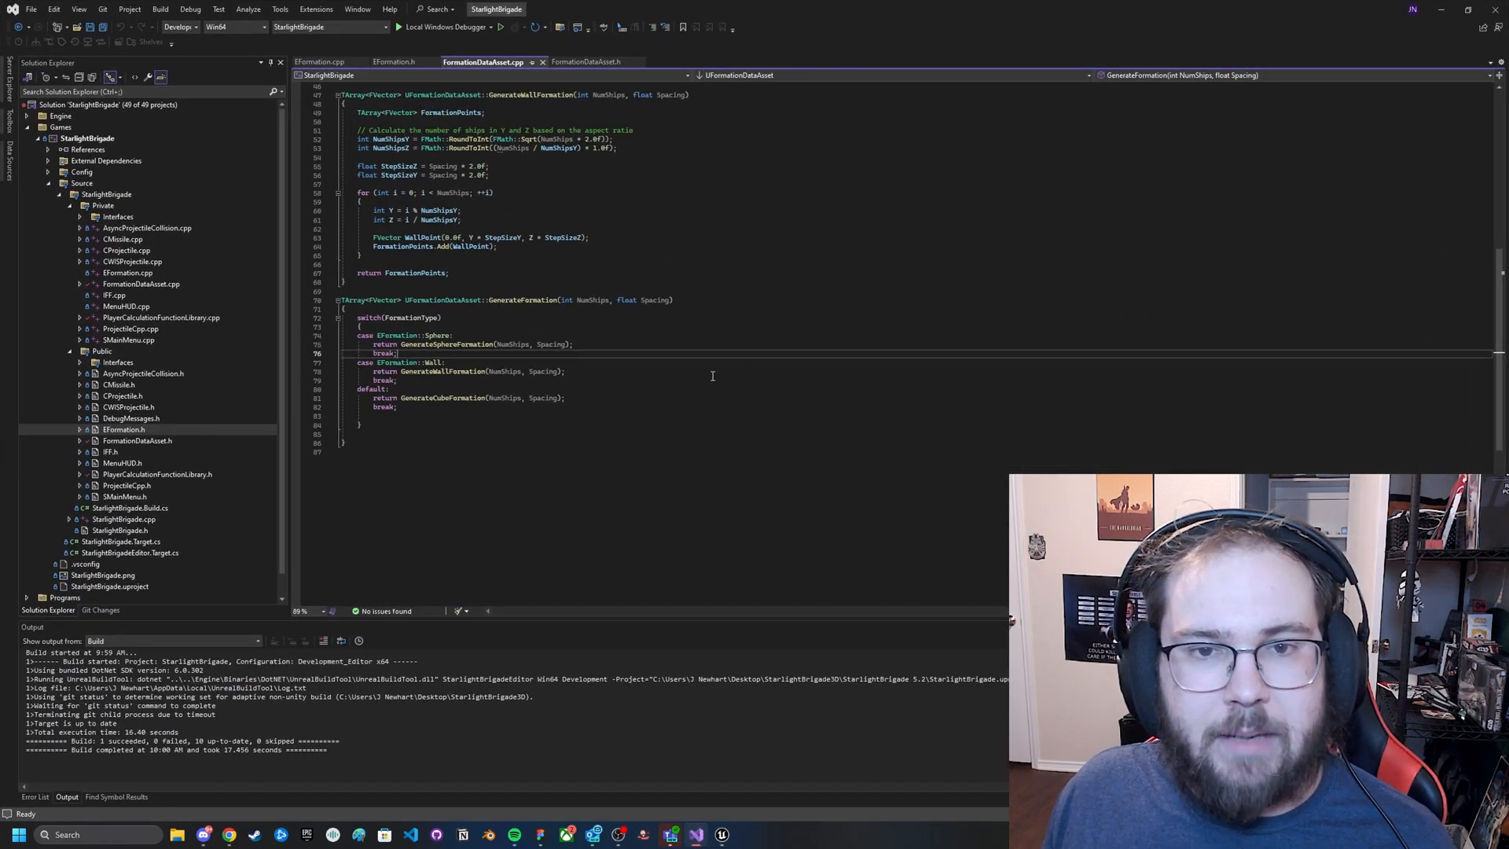
{"action": "left_click", "coordinate": [1441, 8]}
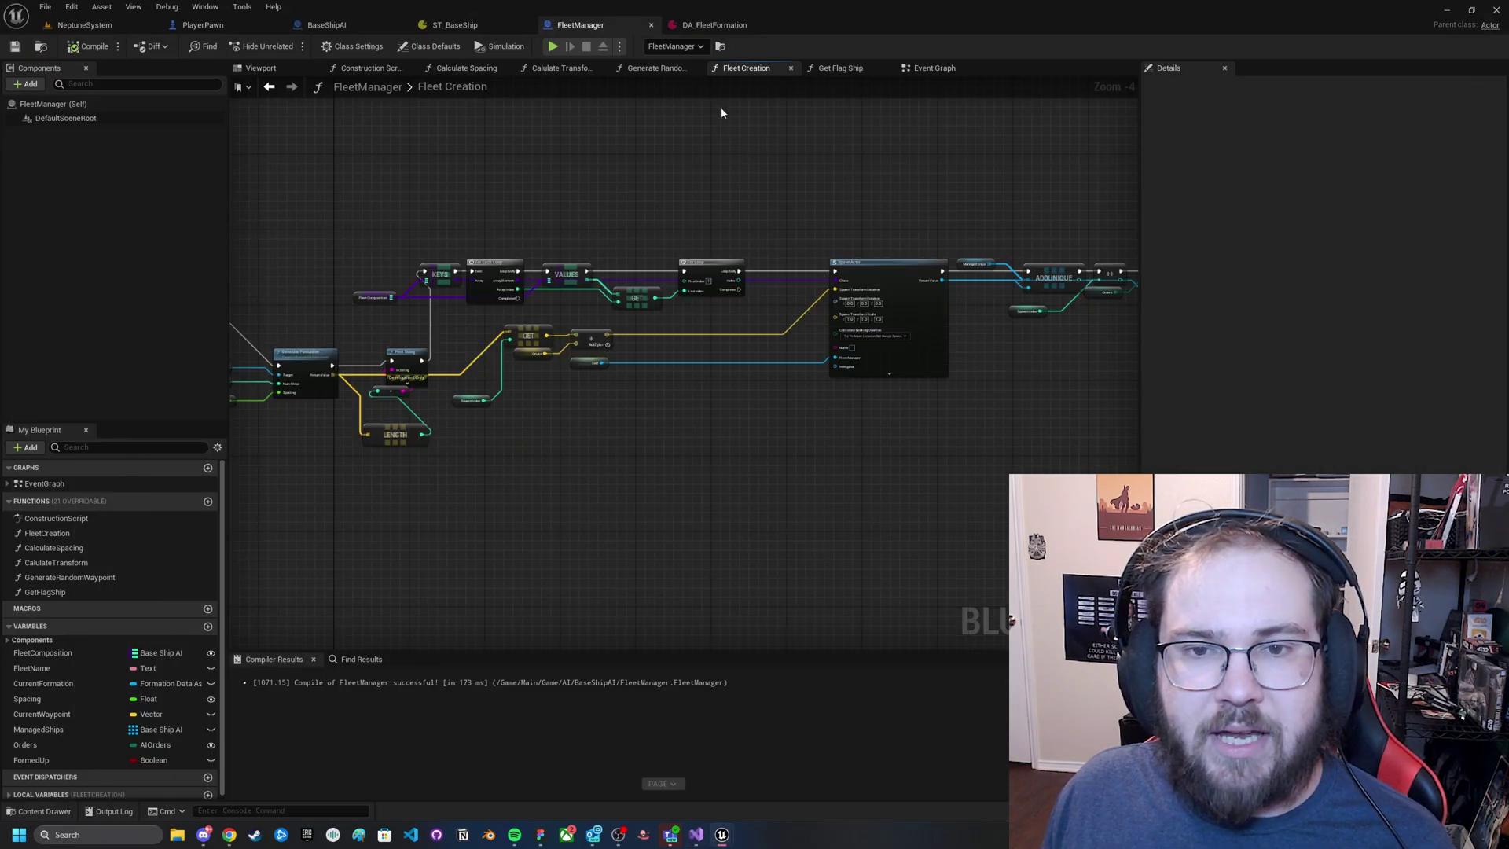
Rename DA_FleetFormation's display name from Wall Formation to Formation Functions and save the asset.
{"action": "left_click", "coordinate": [709, 25]}
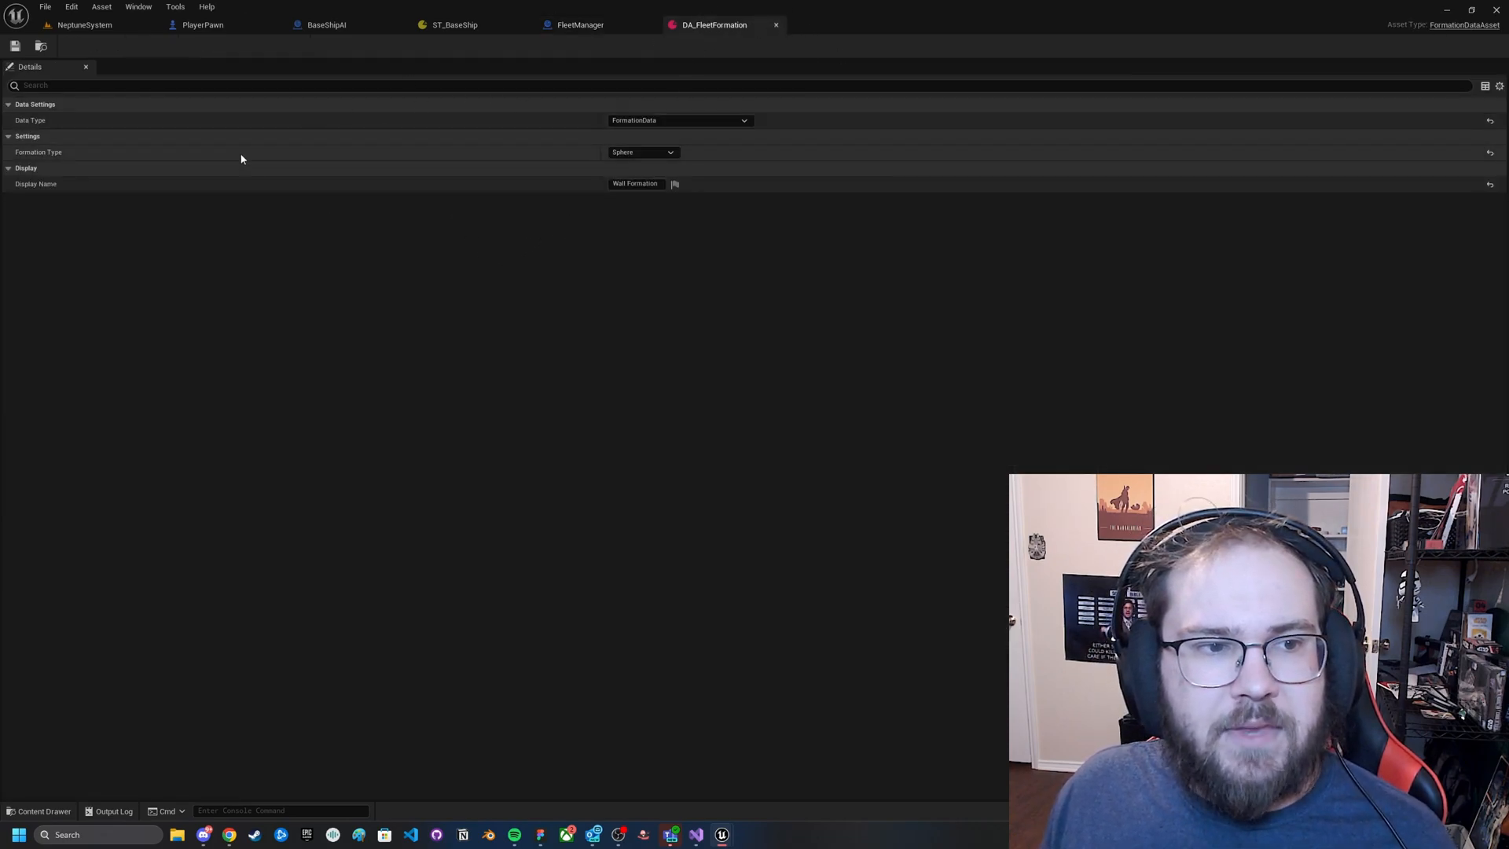
{"action": "double_click", "coordinate": [643, 184]}
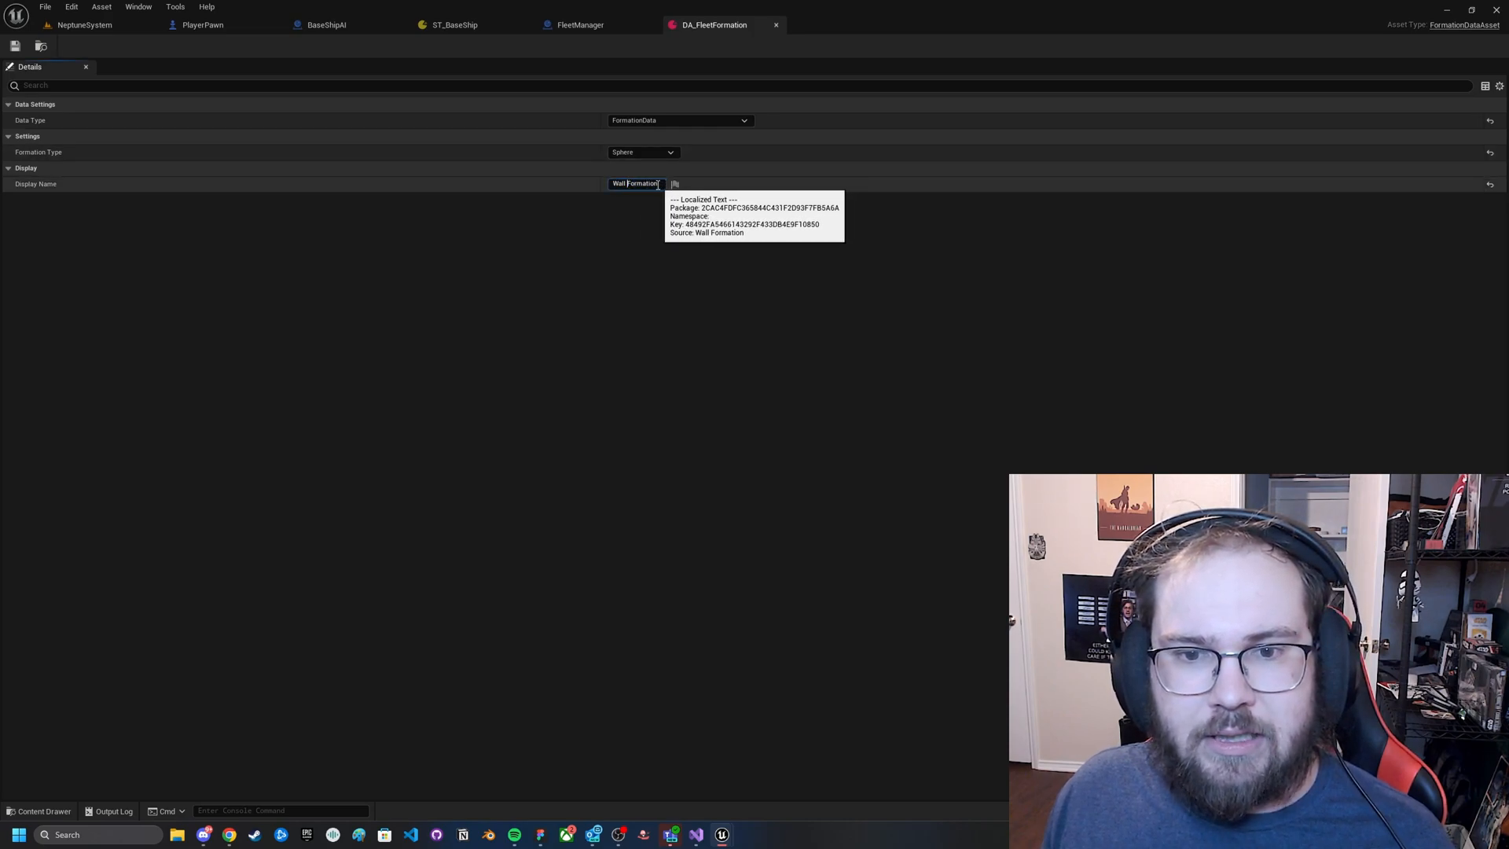
{"action": "left_click_drag", "start_coordinate": [667, 185], "coordinate": [577, 185]}
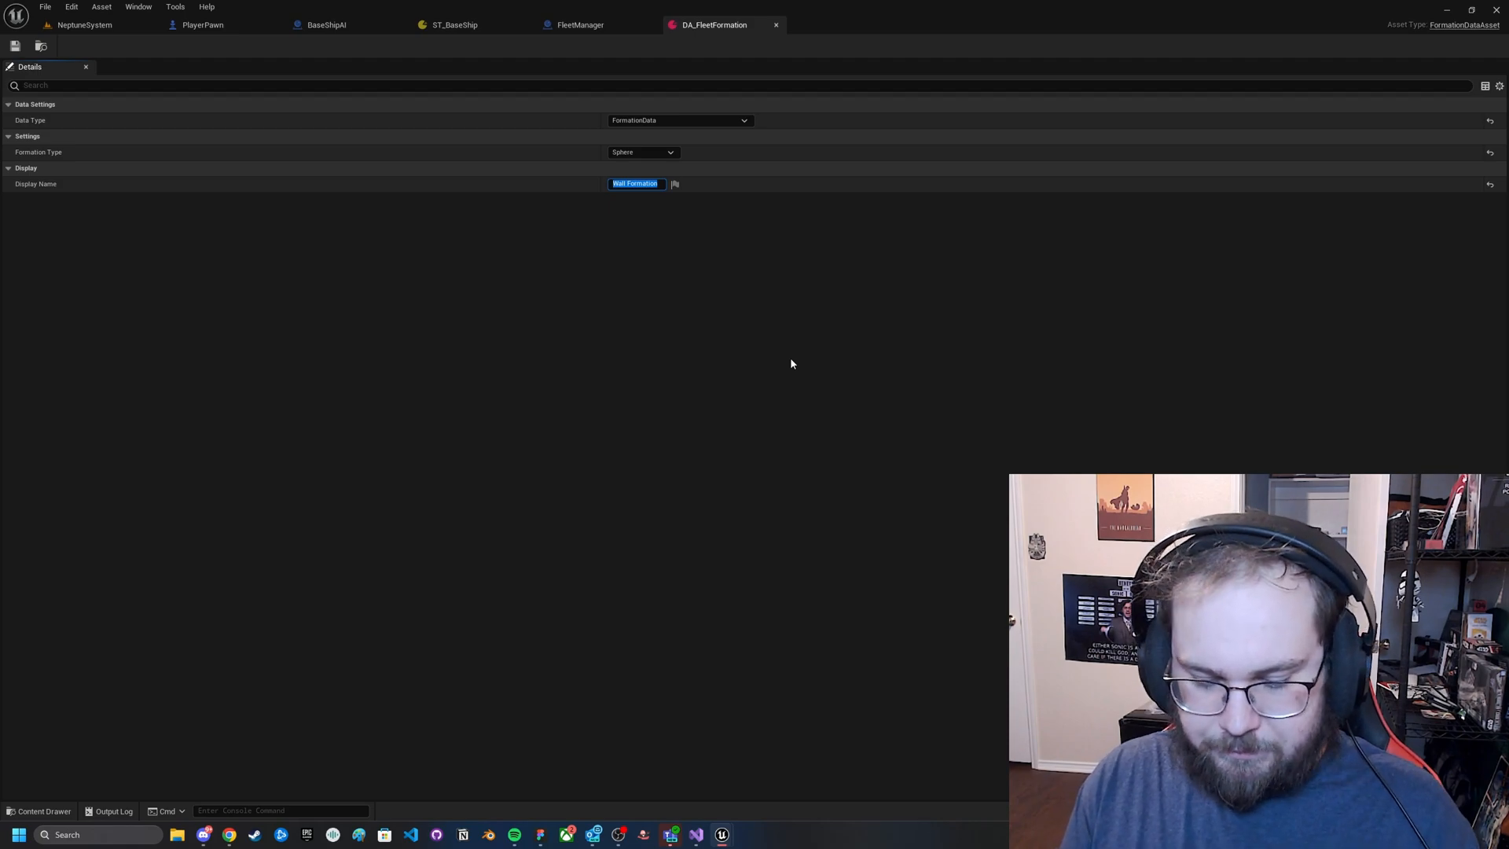
{"action": "type", "text": "F"}
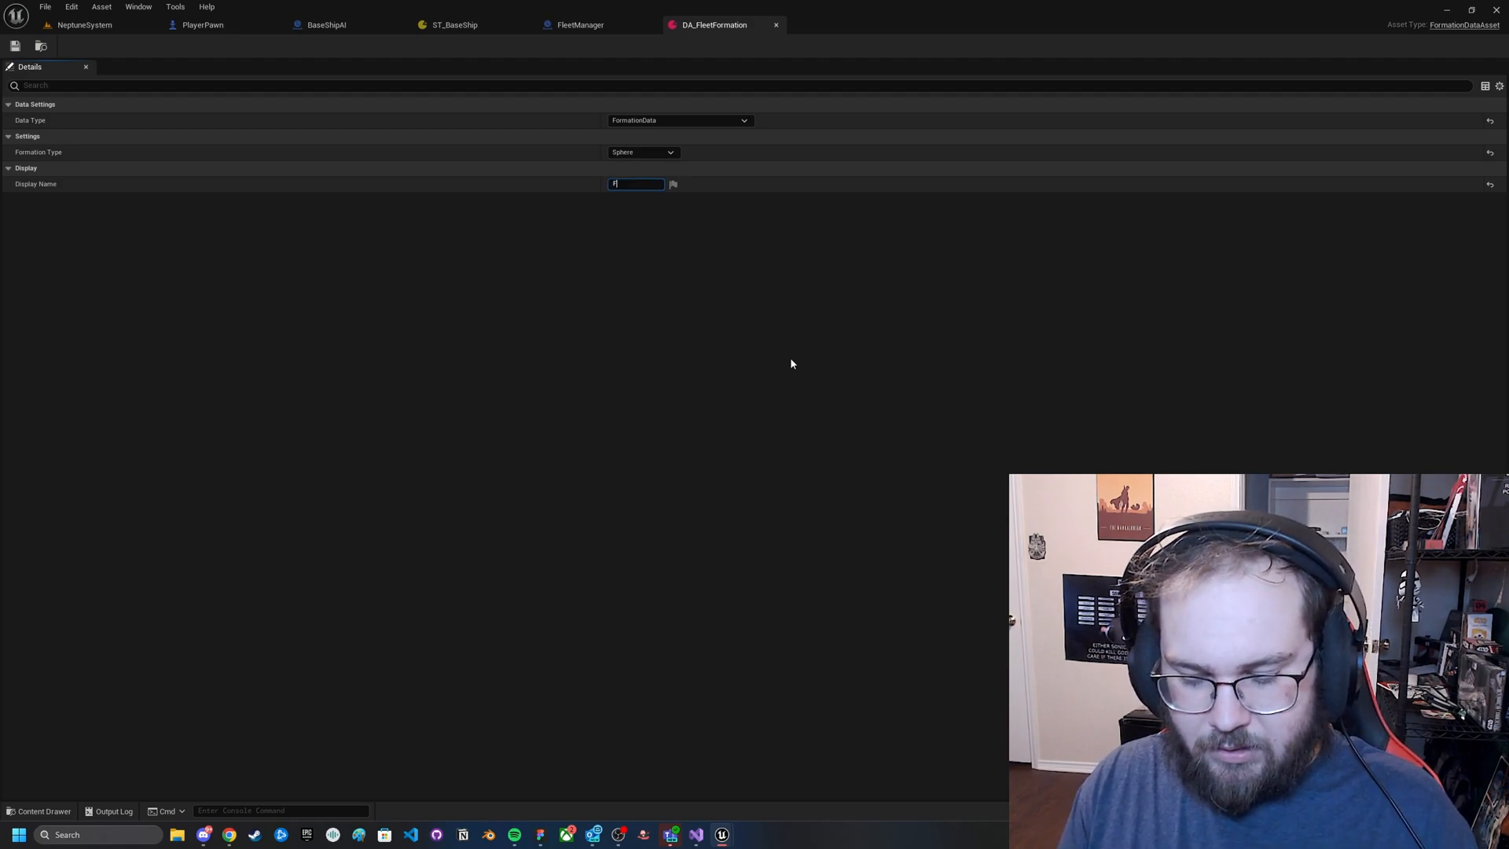
{"action": "type", "text": "ormation"}
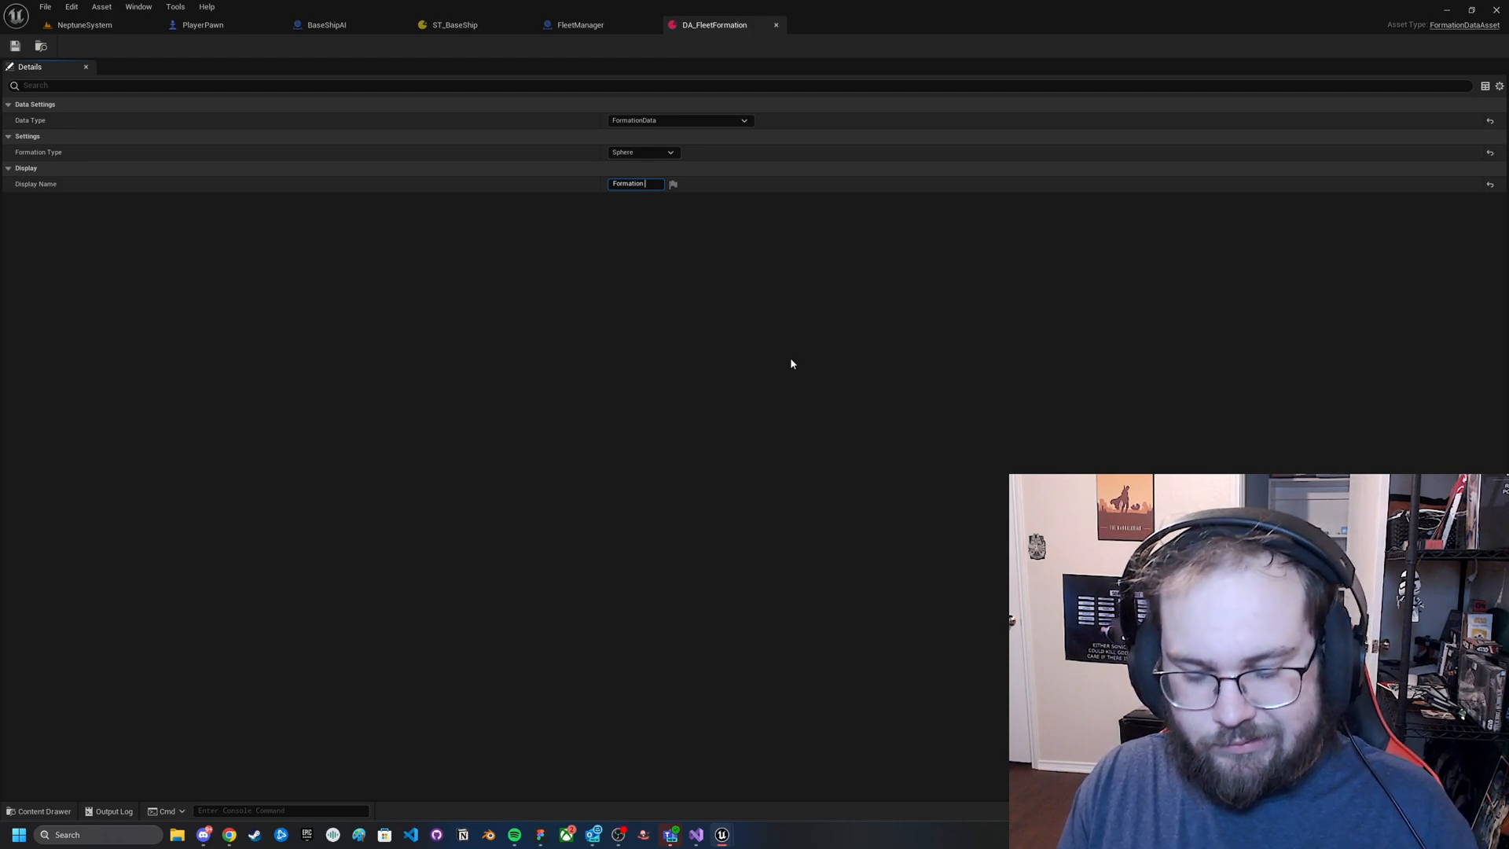
{"action": "type", "text": "Functions"}
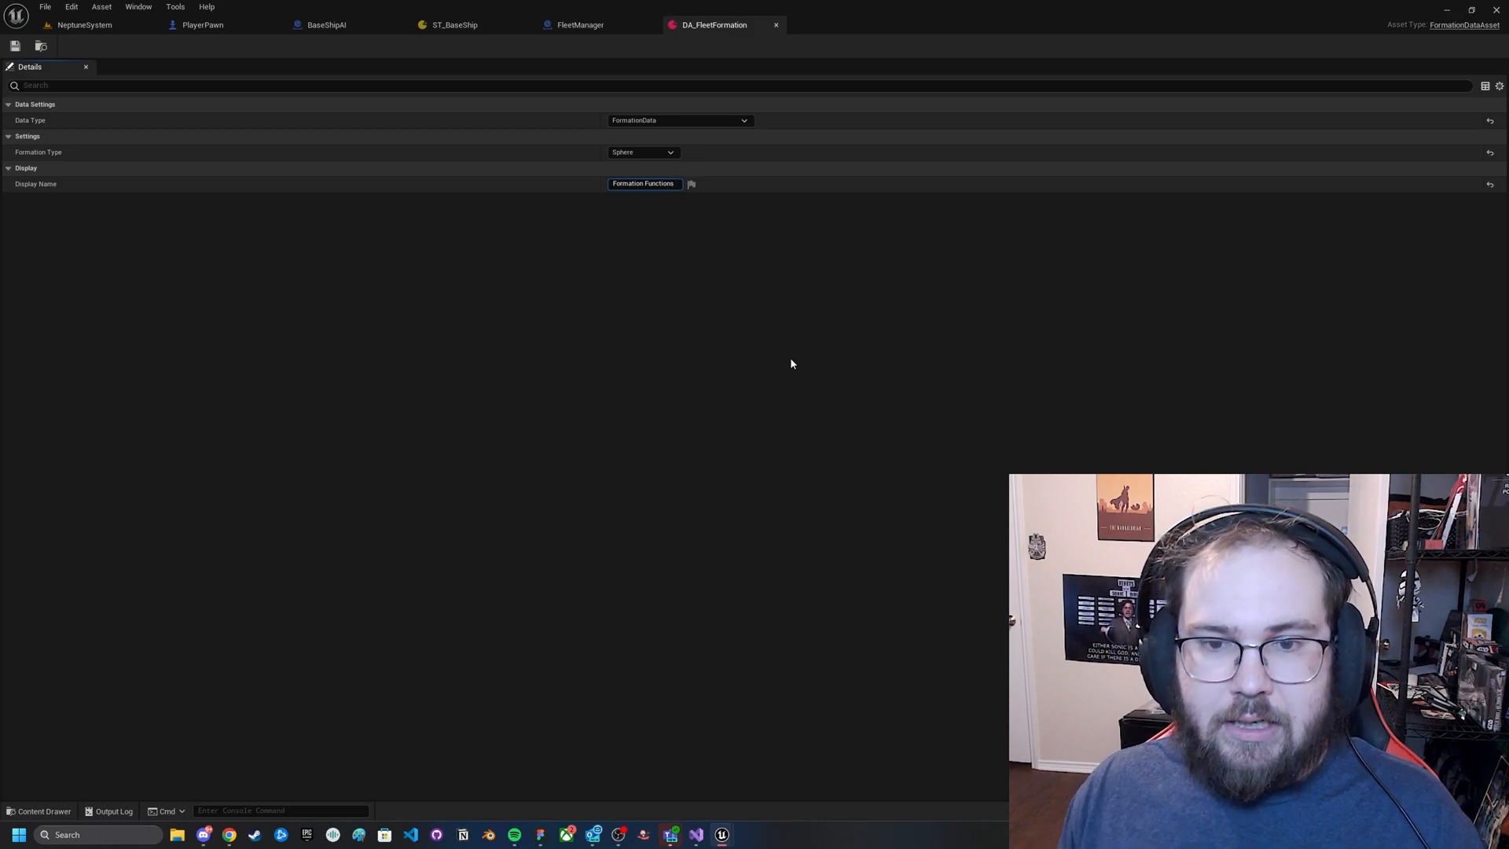
{"action": "key", "text": "Return"}
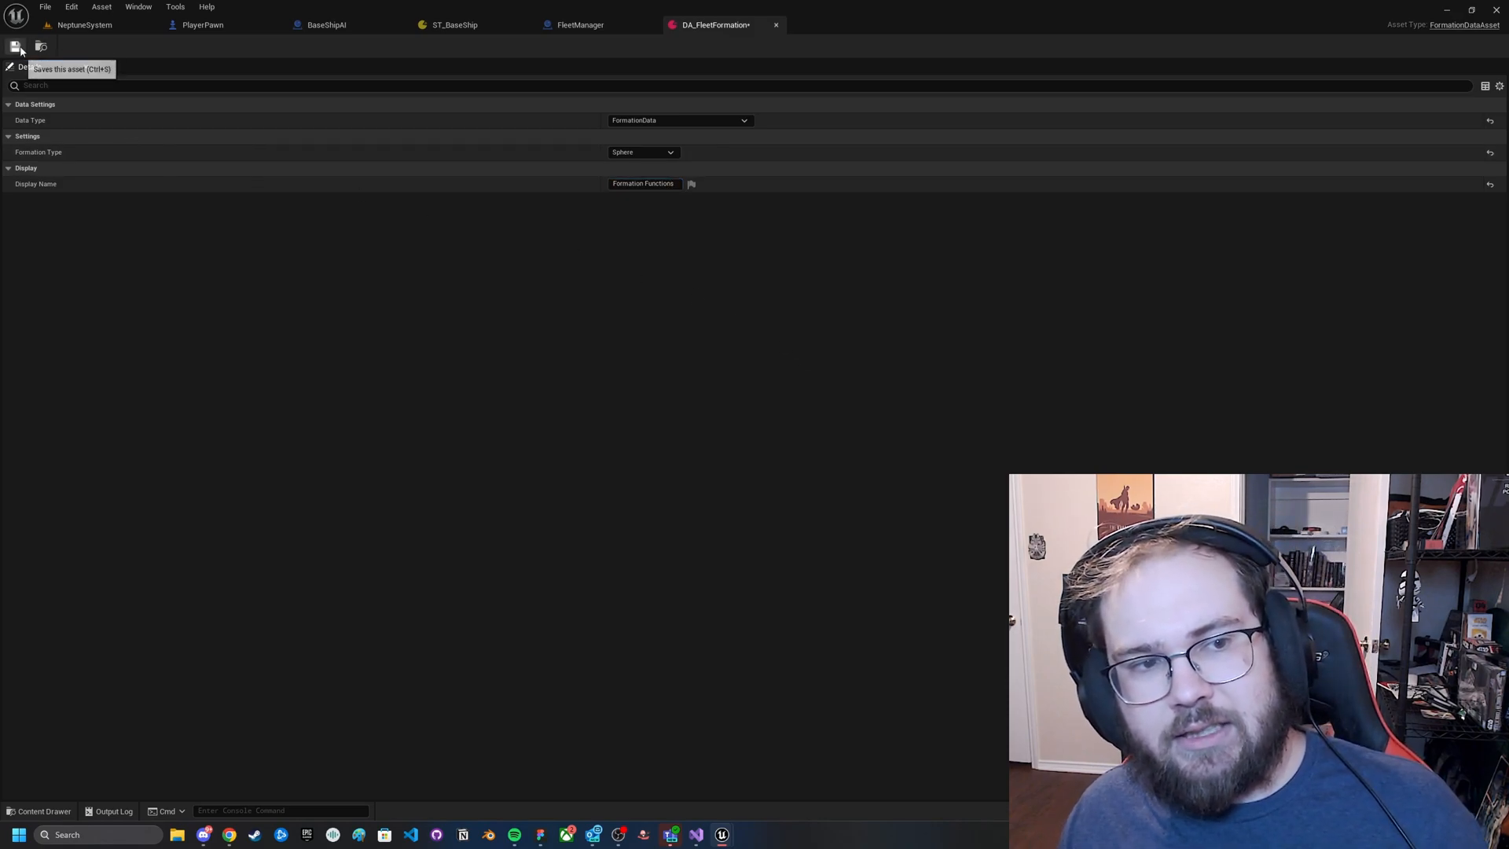
{"action": "left_click", "coordinate": [17, 47]}
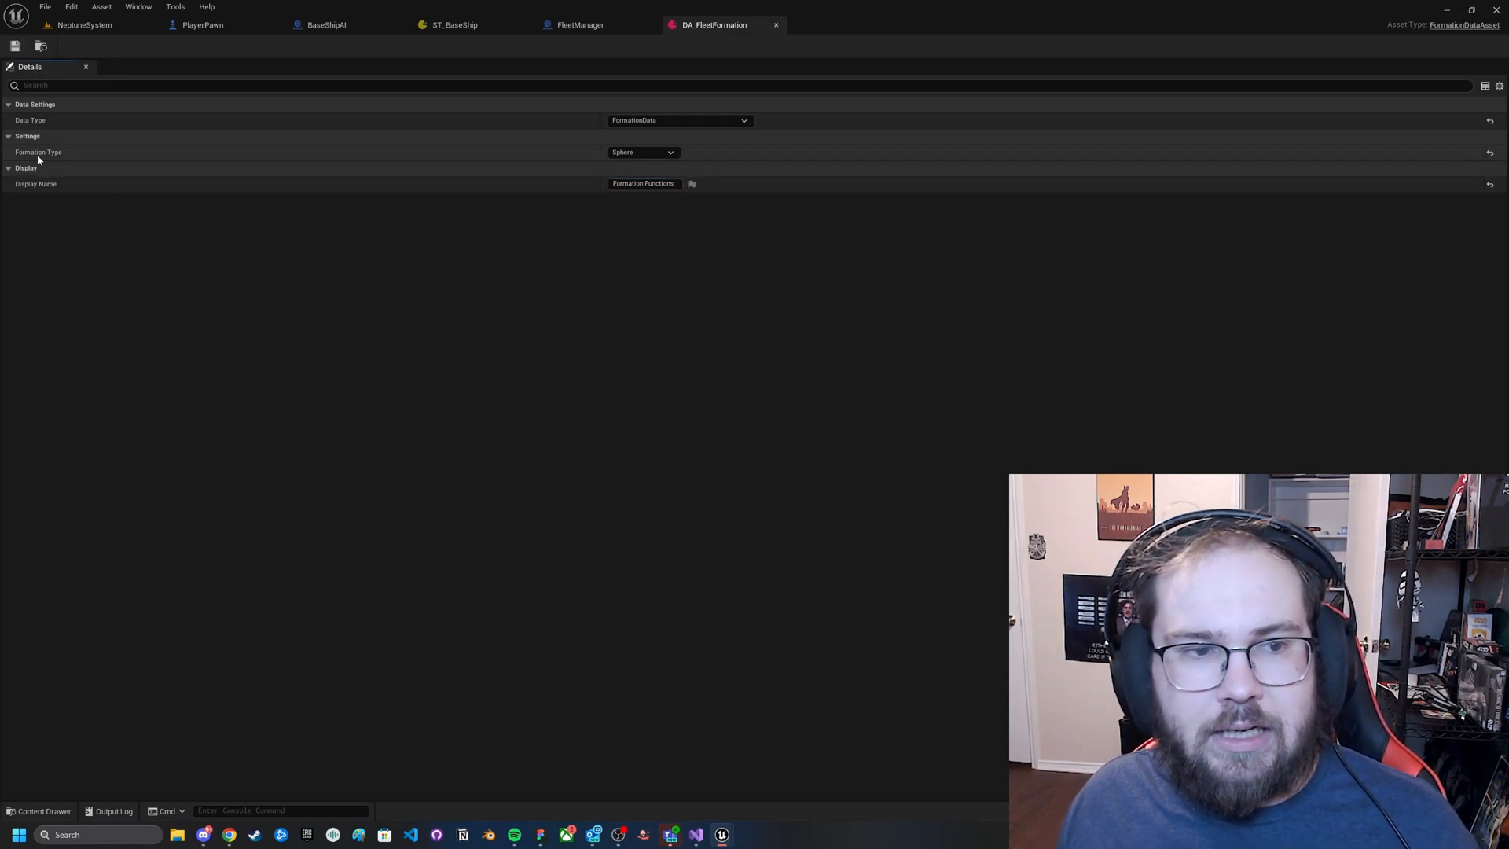
Check the data type and formation type dropdowns, keeping Sphere, then return to the FleetManager blueprint.
{"action": "left_click", "coordinate": [637, 153]}
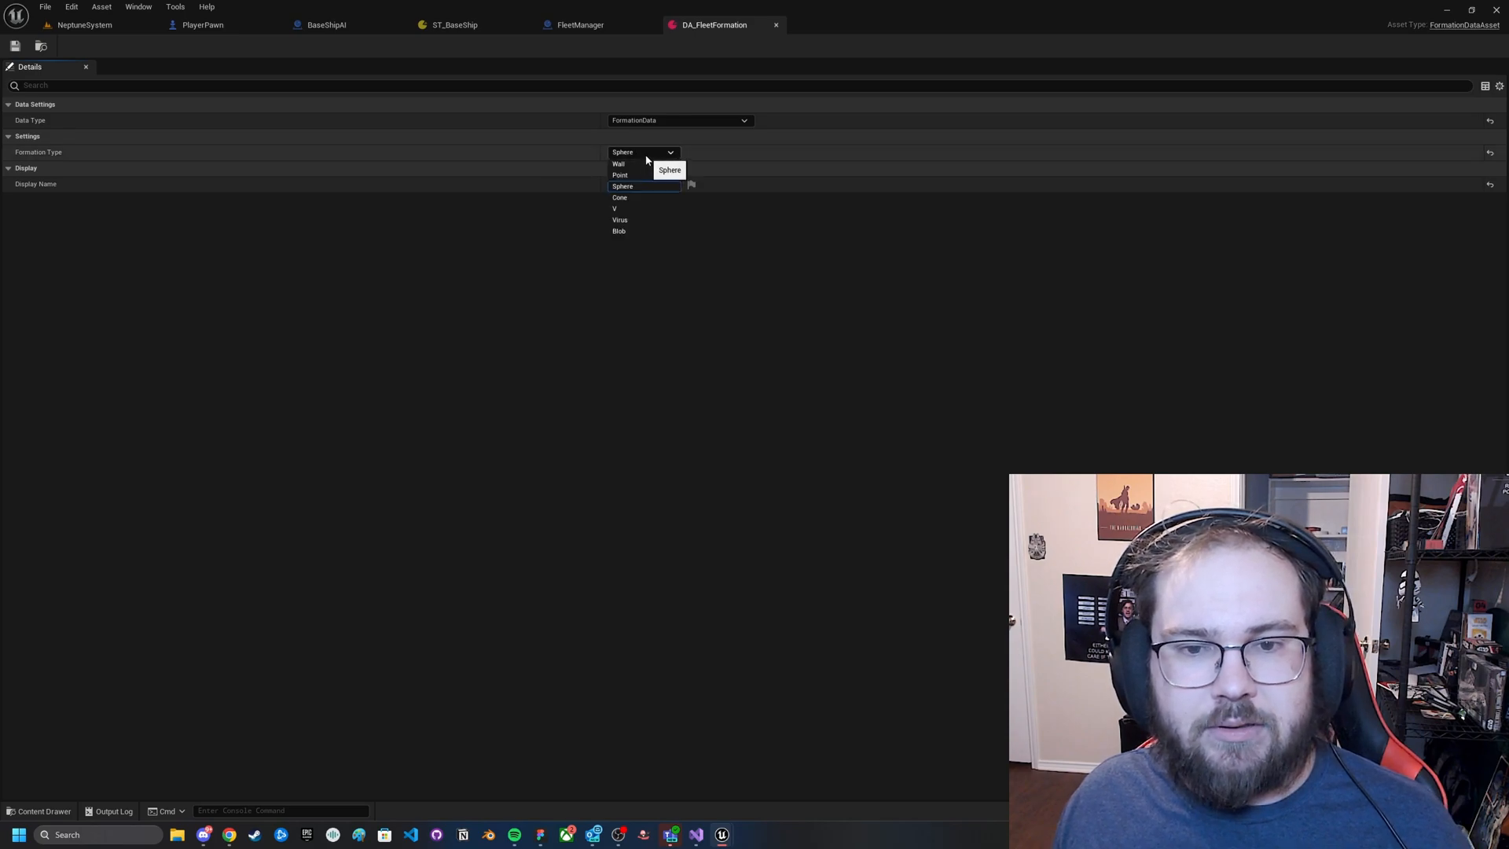
{"action": "left_click", "coordinate": [647, 121]}
{"action": "left_click", "coordinate": [660, 120]}
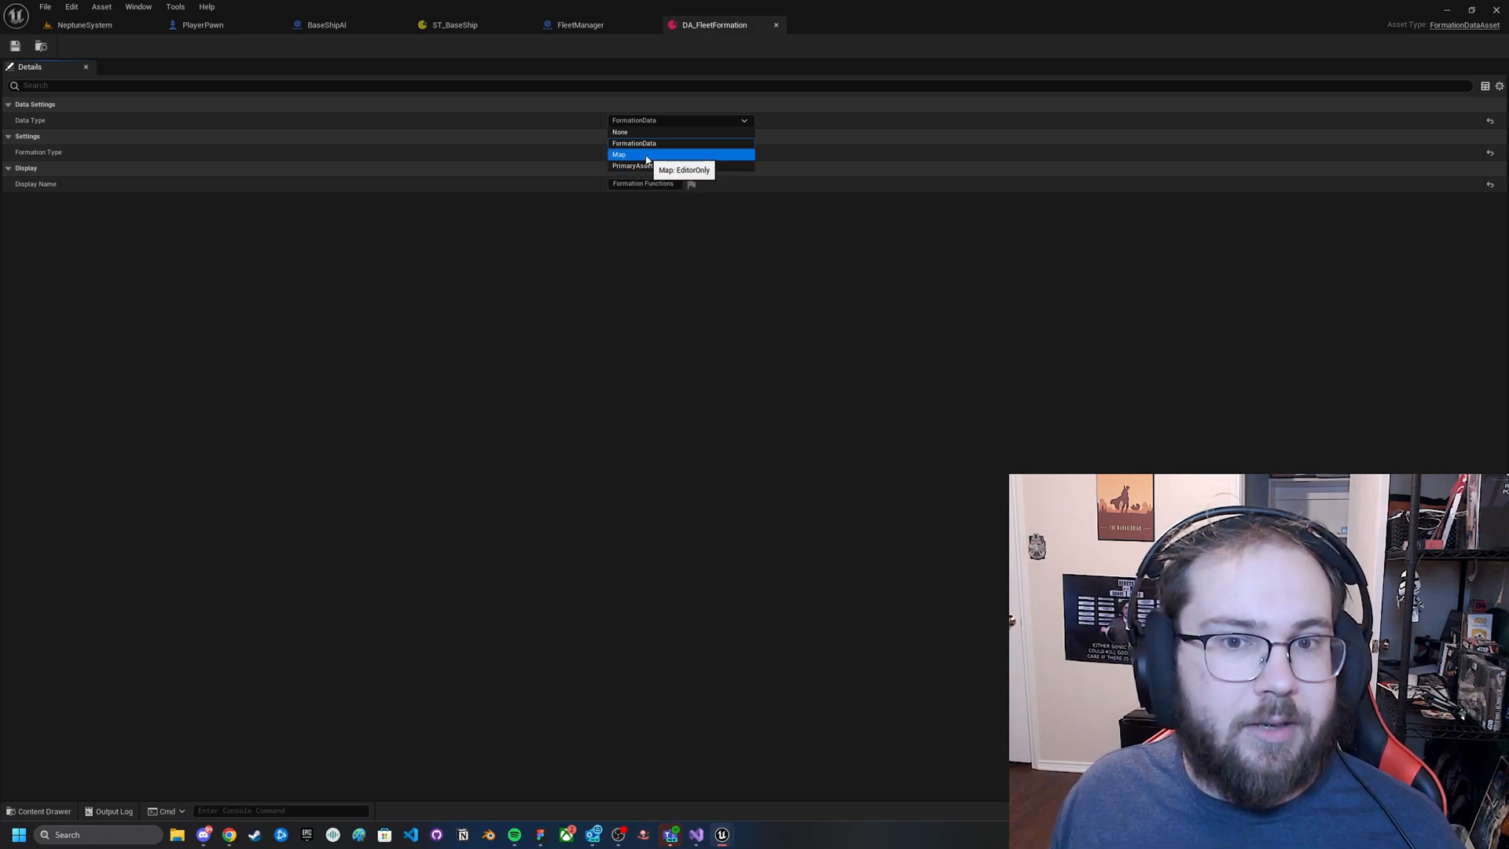
{"action": "left_click", "coordinate": [671, 121]}
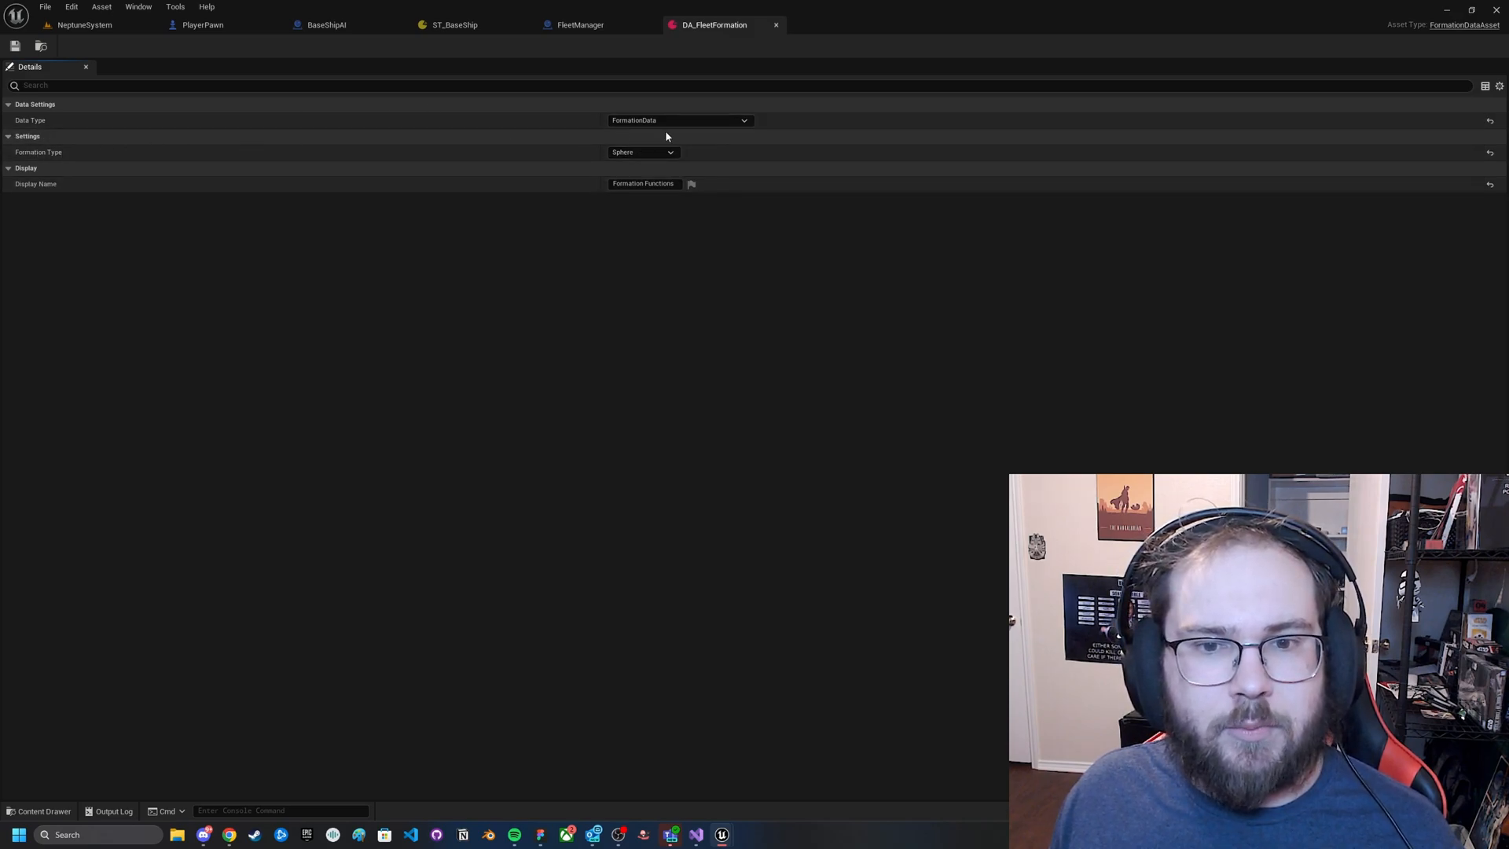
{"action": "left_click", "coordinate": [642, 153]}
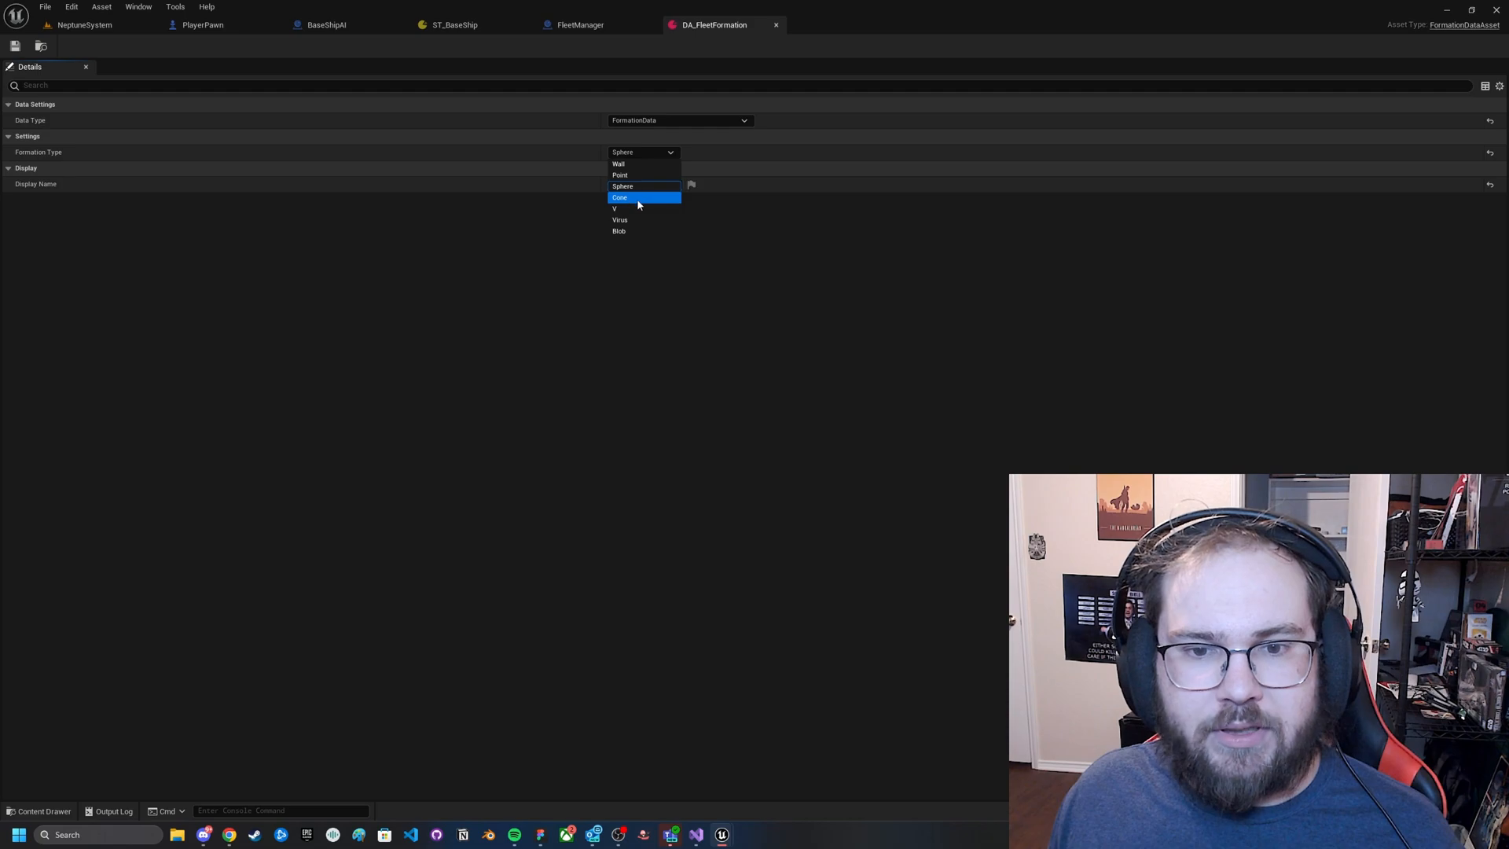
{"action": "left_click", "coordinate": [684, 266]}
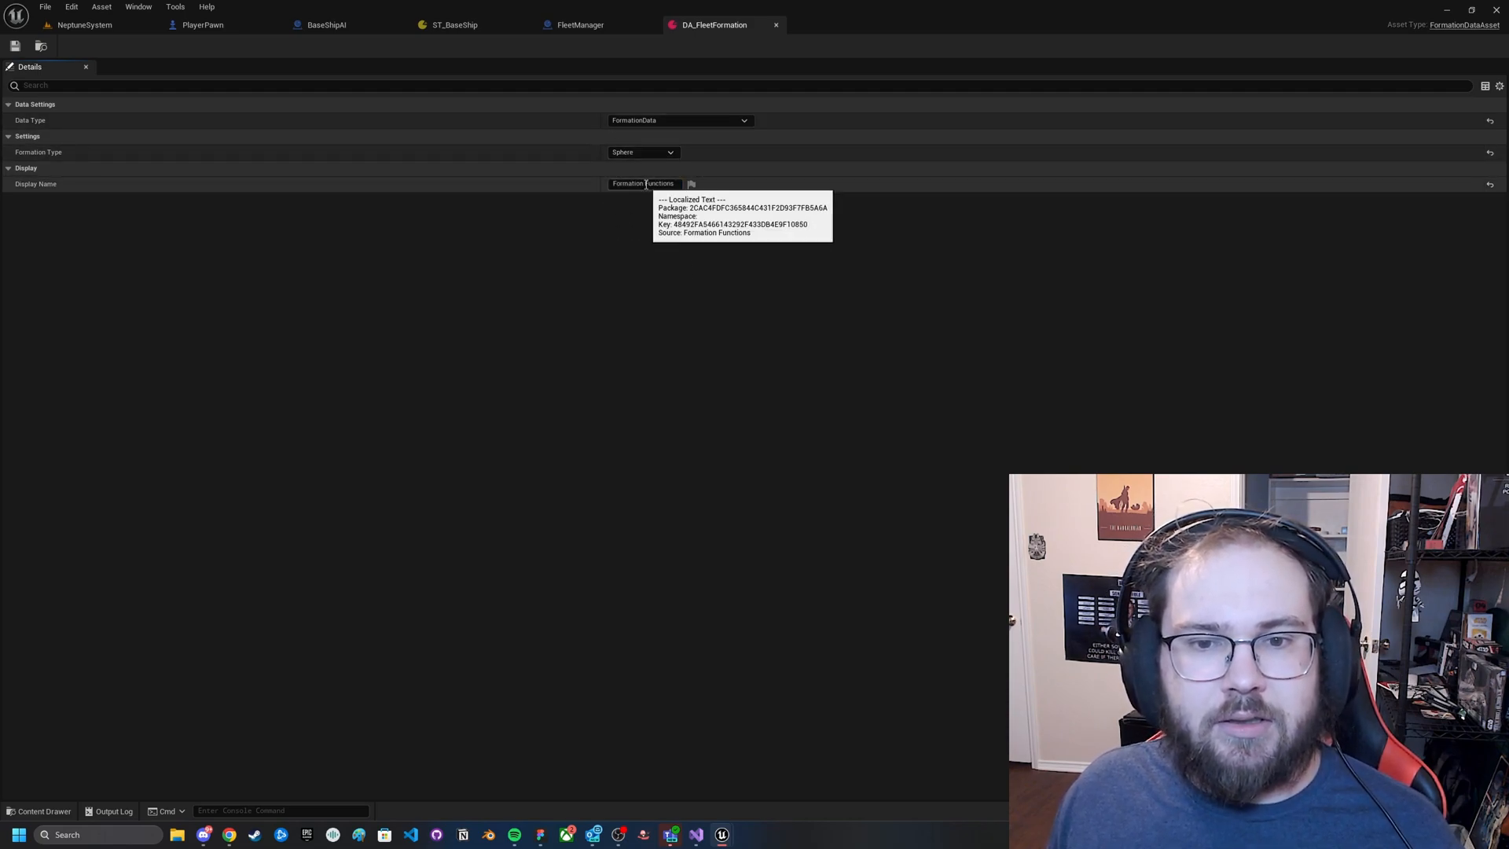
{"action": "left_click", "coordinate": [573, 25]}
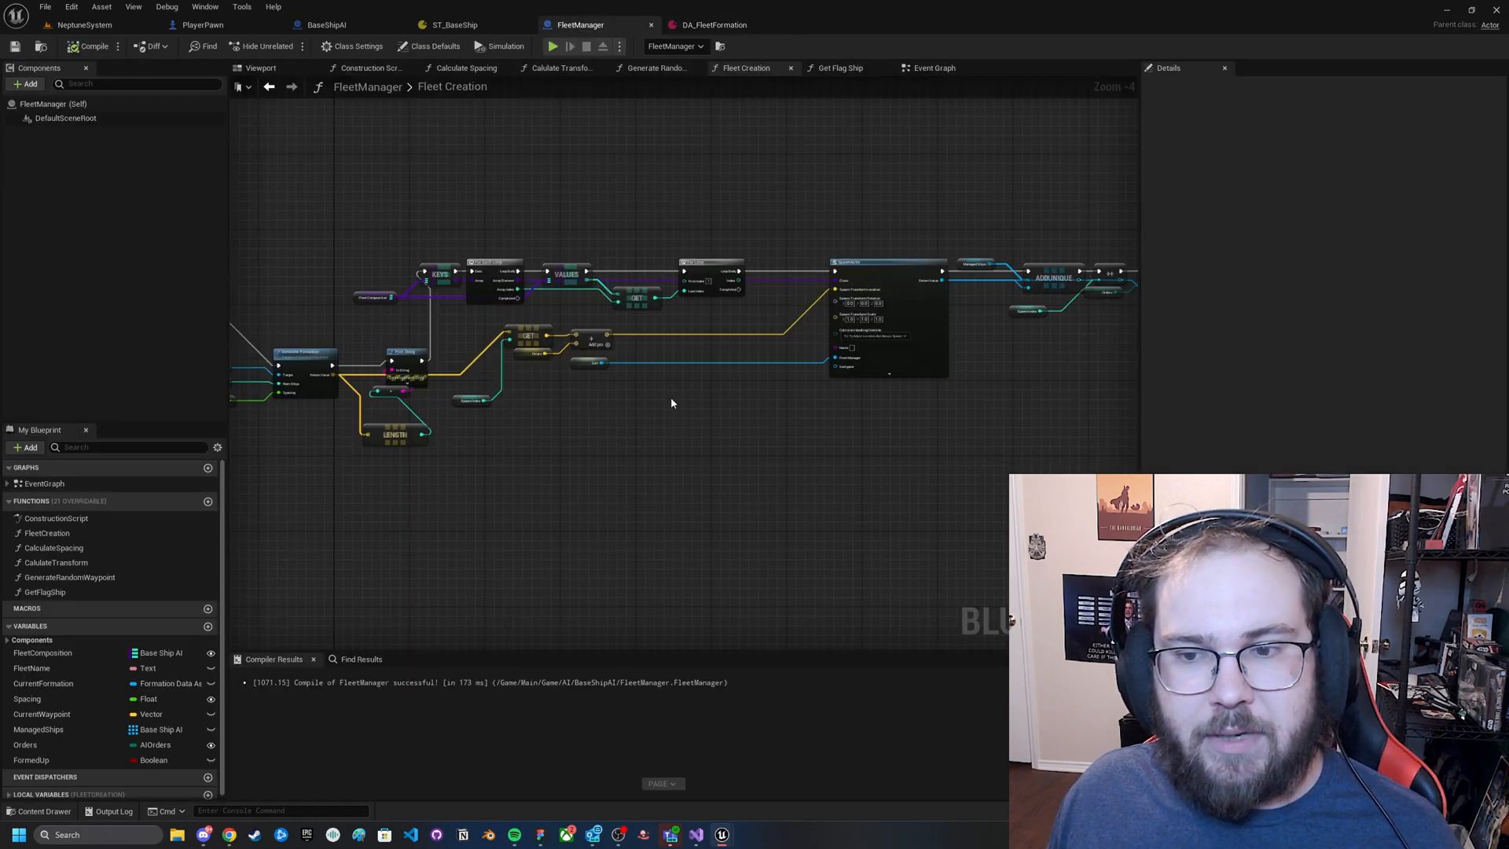
Review the Generate Formation node, then the Event Graph's Update Orders and CheckFormation events.
{"action": "right_click_drag", "start_coordinate": [670, 402], "coordinate": [901, 350]}
{"action": "scroll", "coordinate": [566, 401], "scroll_direction": "up", "scroll_amount": 3}
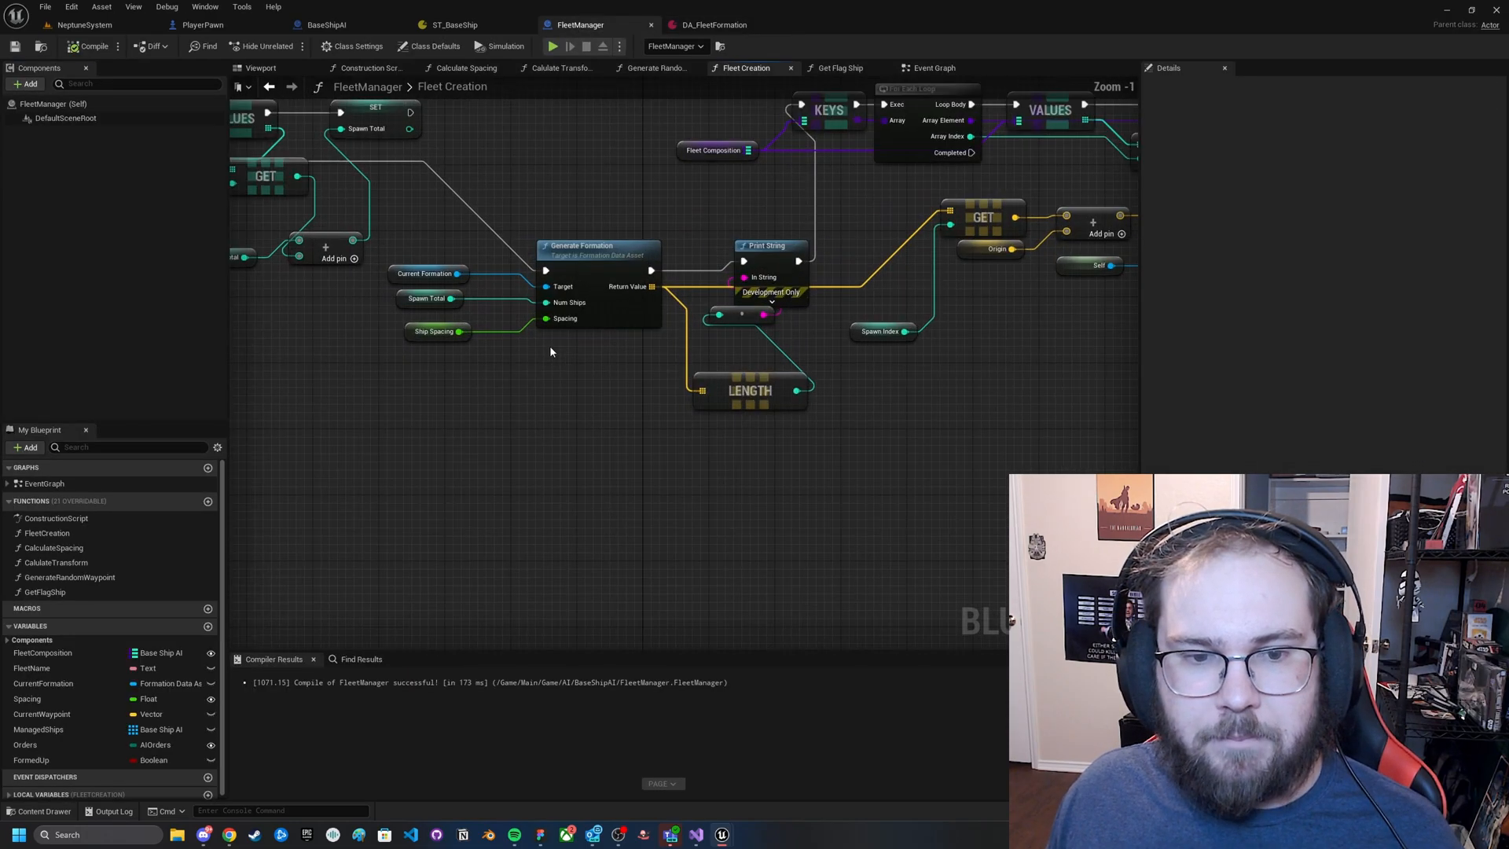
{"action": "scroll", "coordinate": [551, 345], "scroll_direction": "up", "scroll_amount": 1}
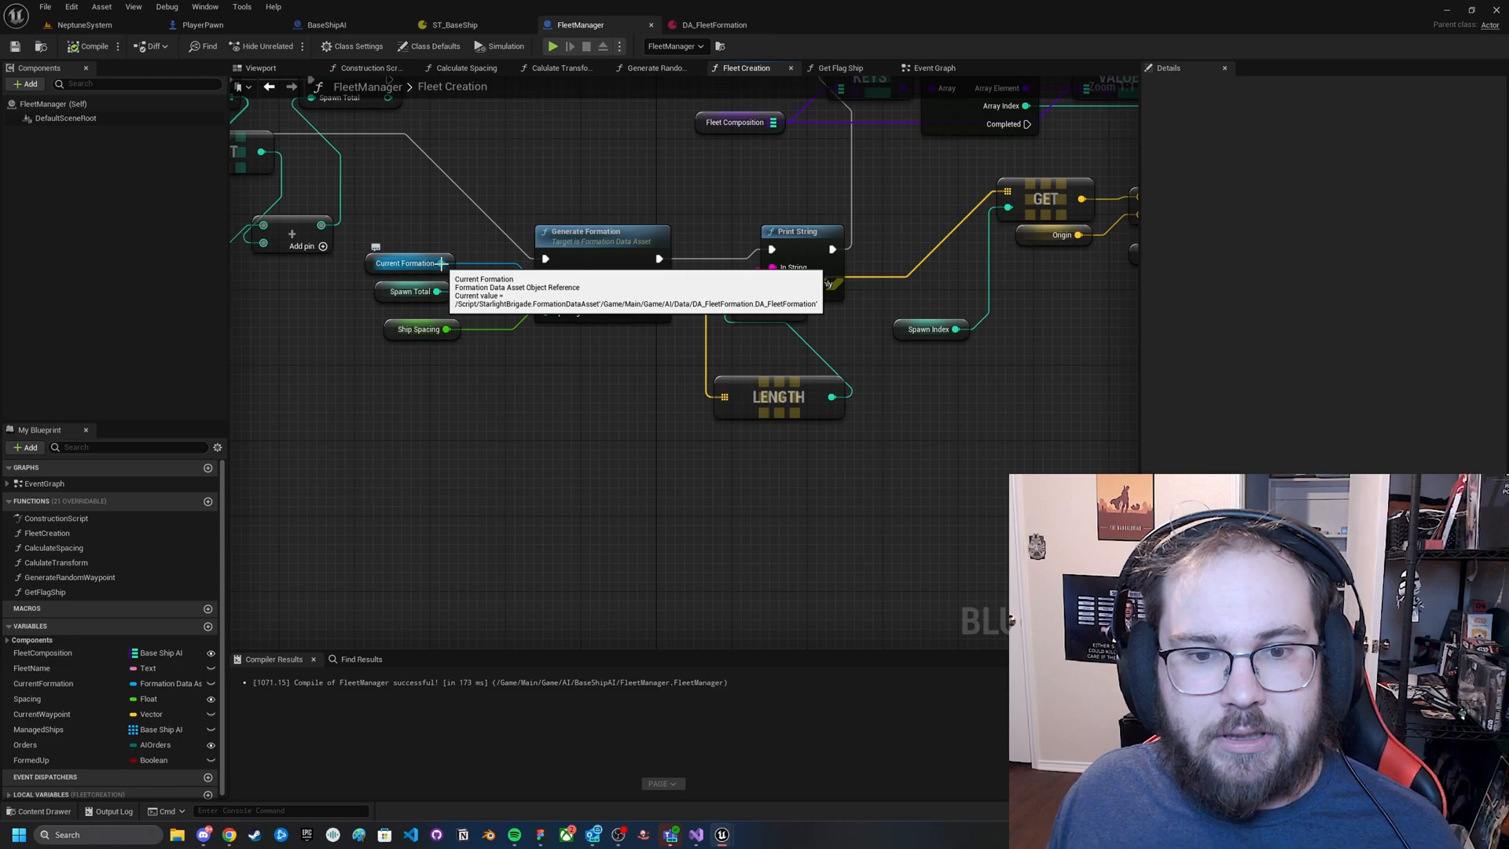
{"action": "right_click_drag", "start_coordinate": [449, 243], "coordinate": [454, 301]}
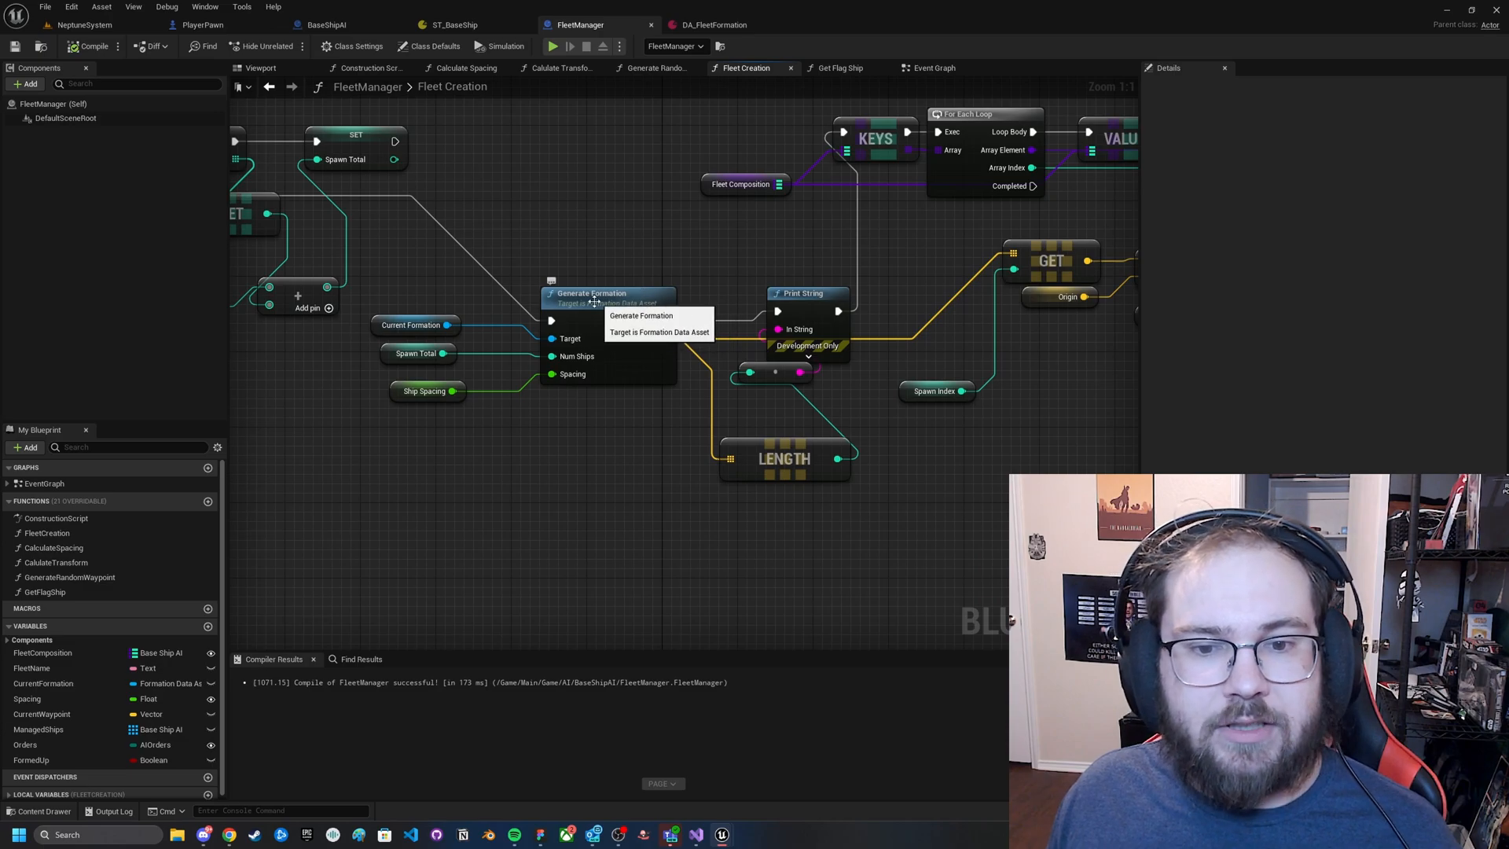
{"action": "scroll", "coordinate": [642, 311], "scroll_direction": "down", "scroll_amount": 1}
{"action": "scroll", "coordinate": [643, 310], "scroll_direction": "down", "scroll_amount": 1}
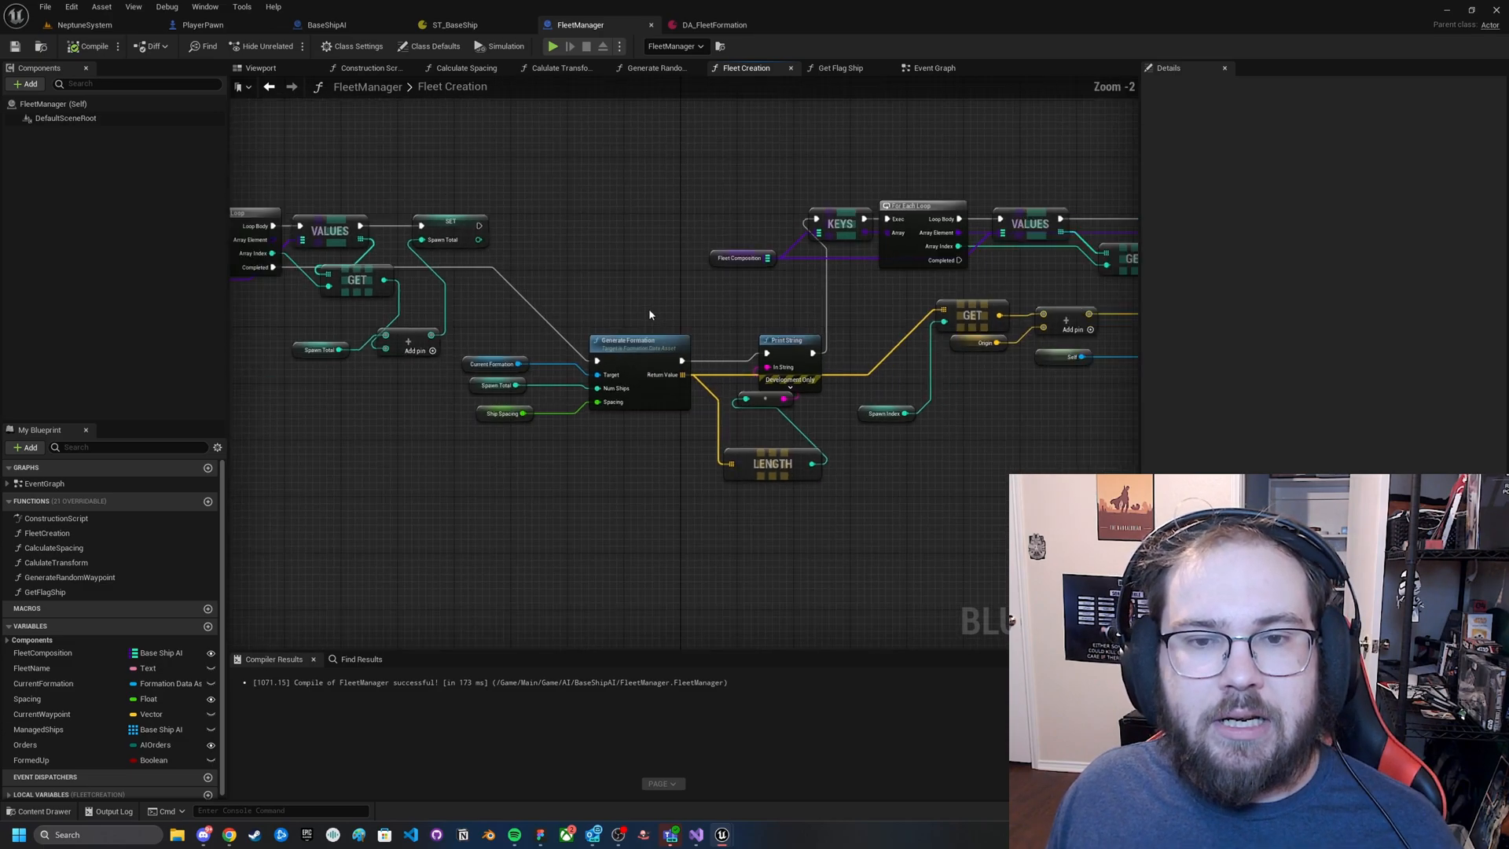
{"action": "left_click", "coordinate": [943, 69]}
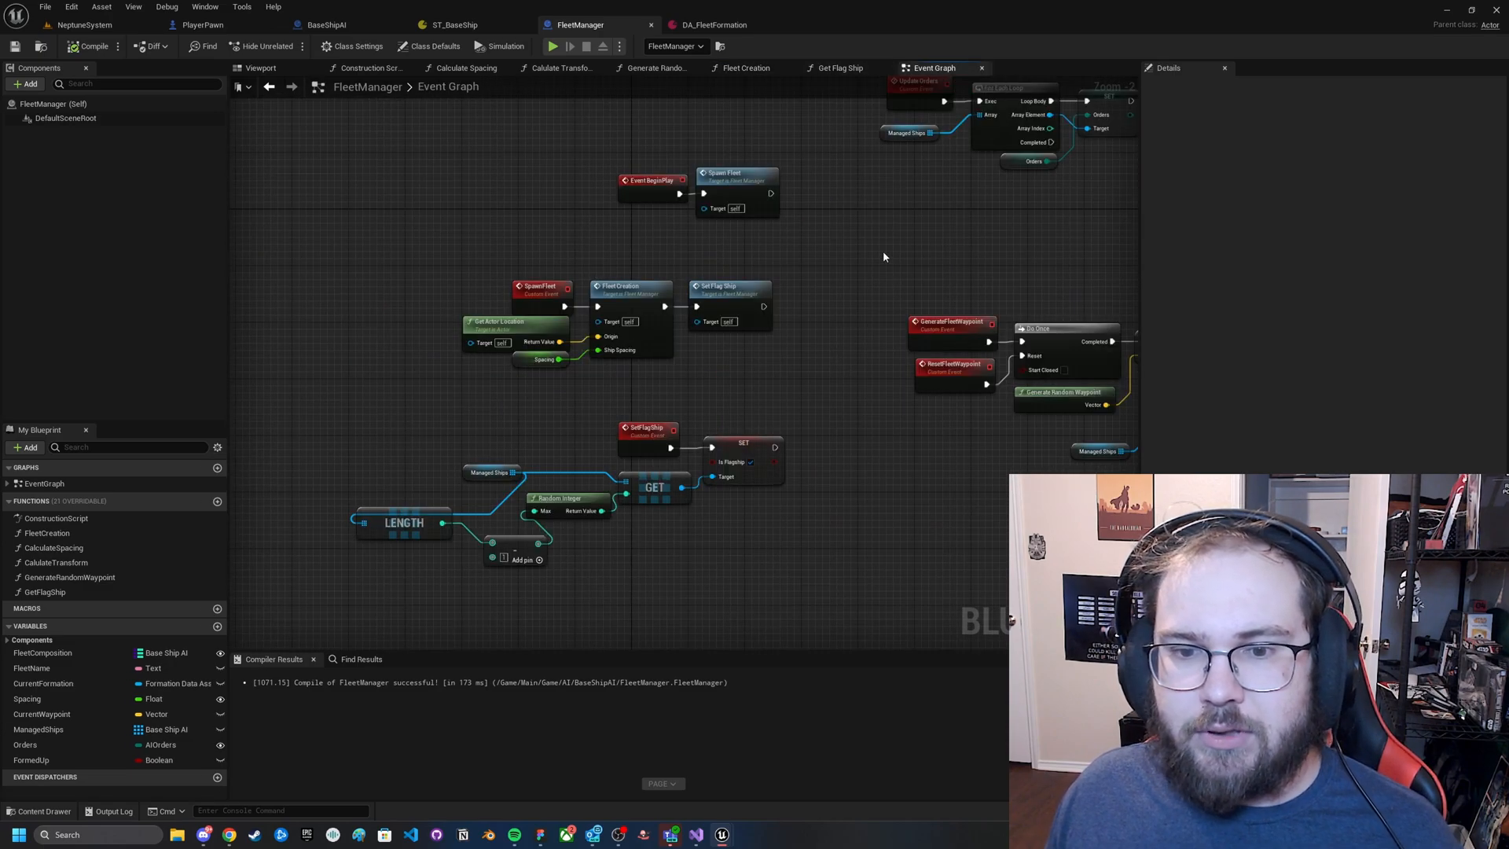
{"action": "right_click_drag", "start_coordinate": [879, 270], "coordinate": [584, 378]}
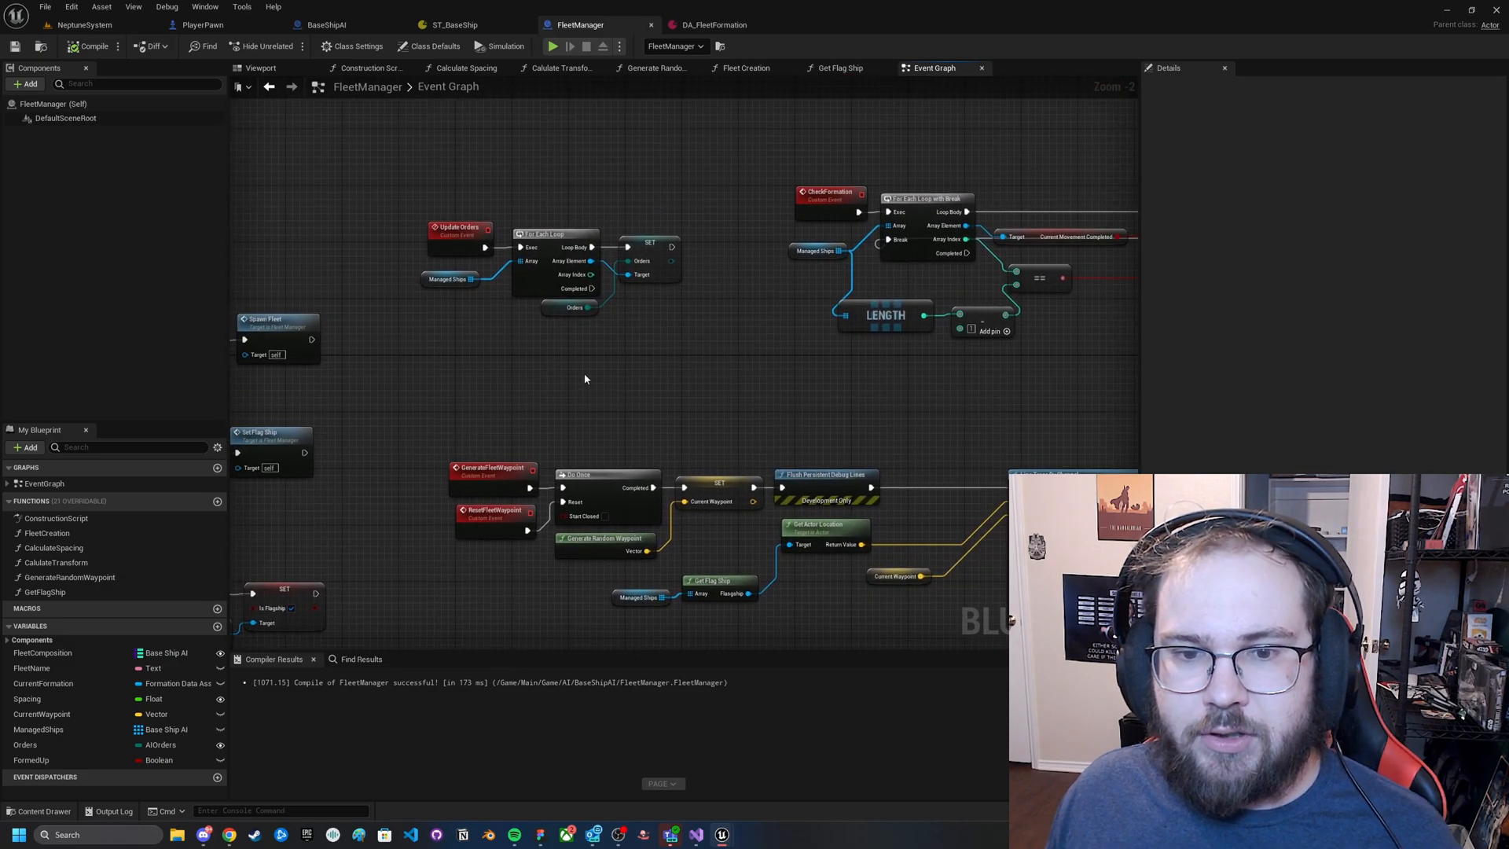
{"action": "scroll", "coordinate": [589, 353], "scroll_direction": "up", "scroll_amount": 1}
{"action": "scroll", "coordinate": [601, 354], "scroll_direction": "up", "scroll_amount": 1}
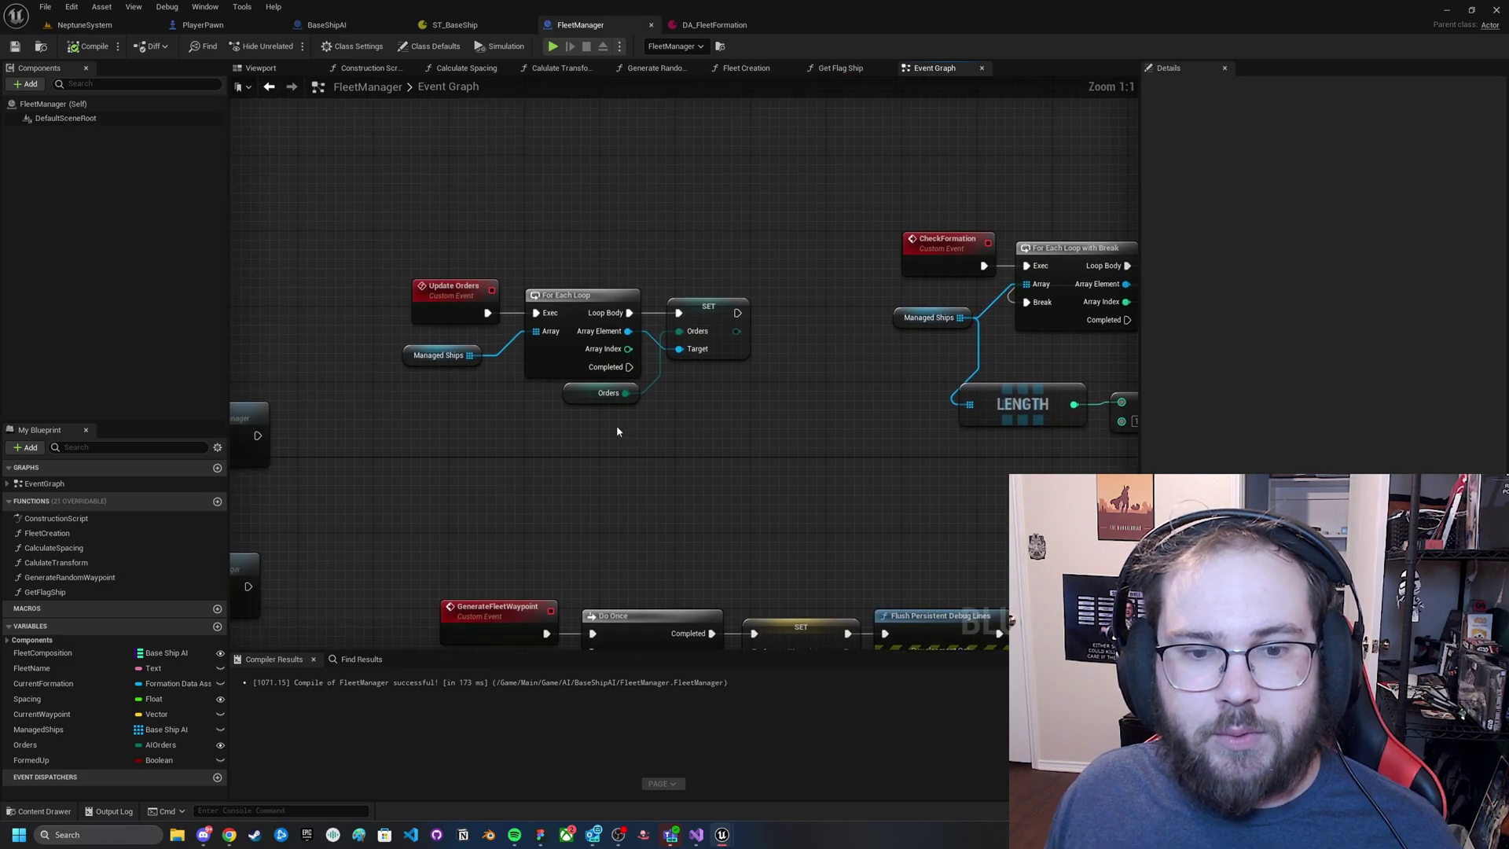
{"action": "left_click", "coordinate": [466, 287]}
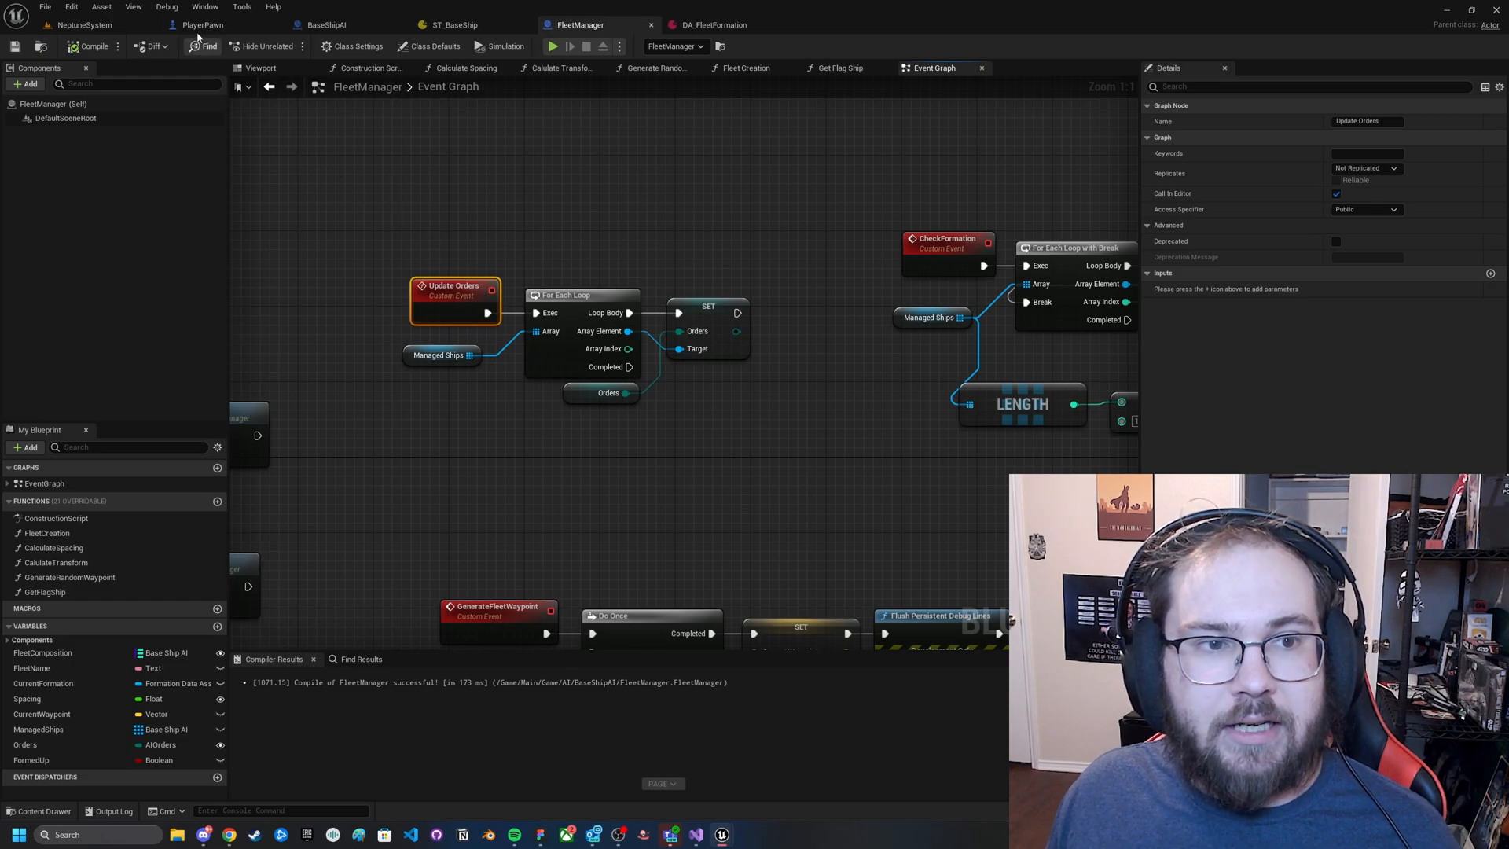
Glance at the NeptuneSystem level, inspect ManagedShips and Orders, then return to DA_FleetFormation.
{"action": "left_click", "coordinate": [83, 24]}
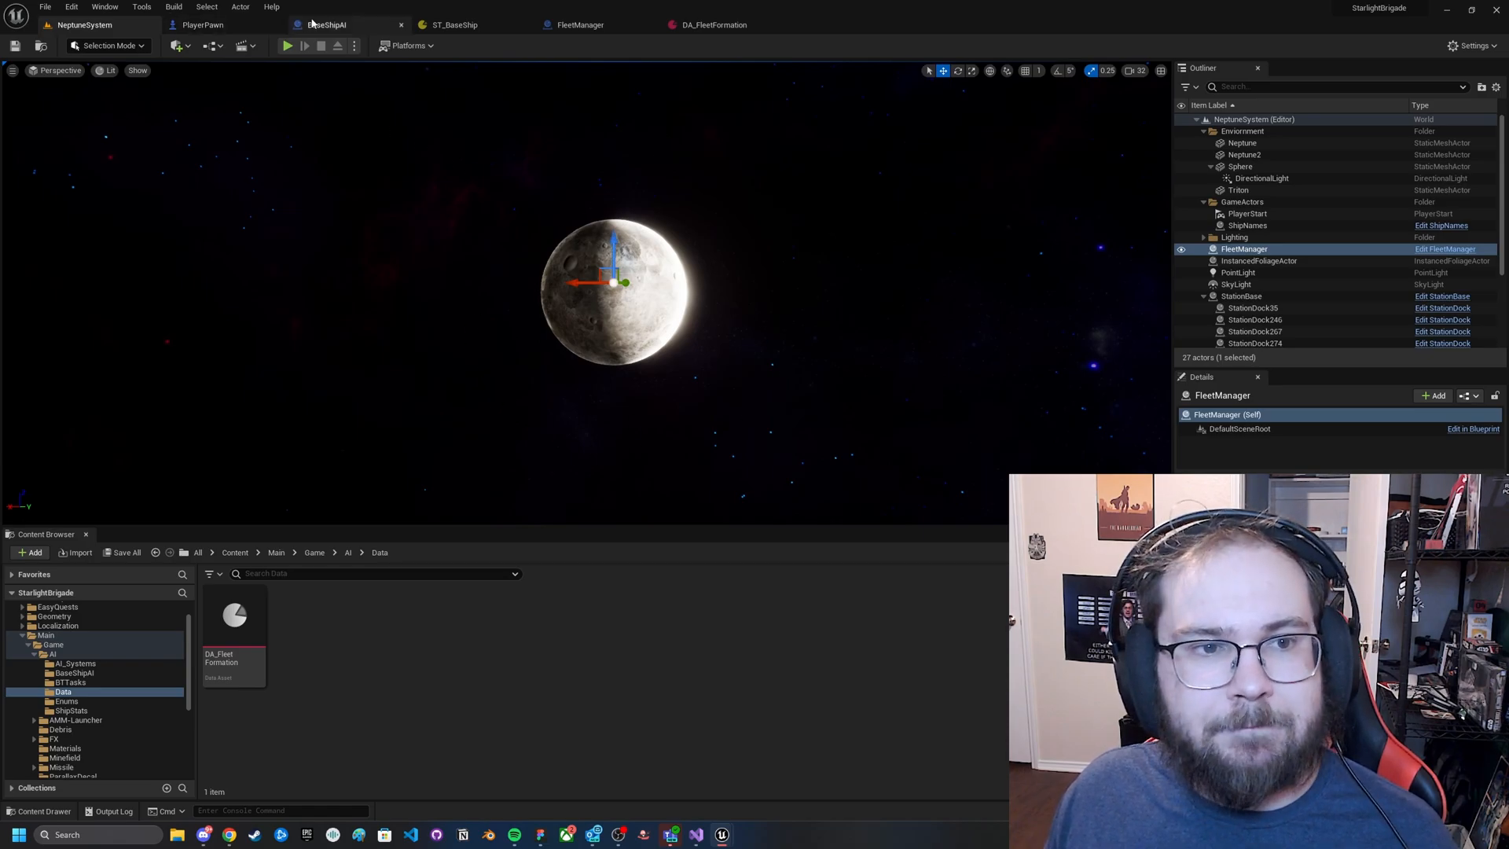
{"action": "left_click", "coordinate": [579, 26]}
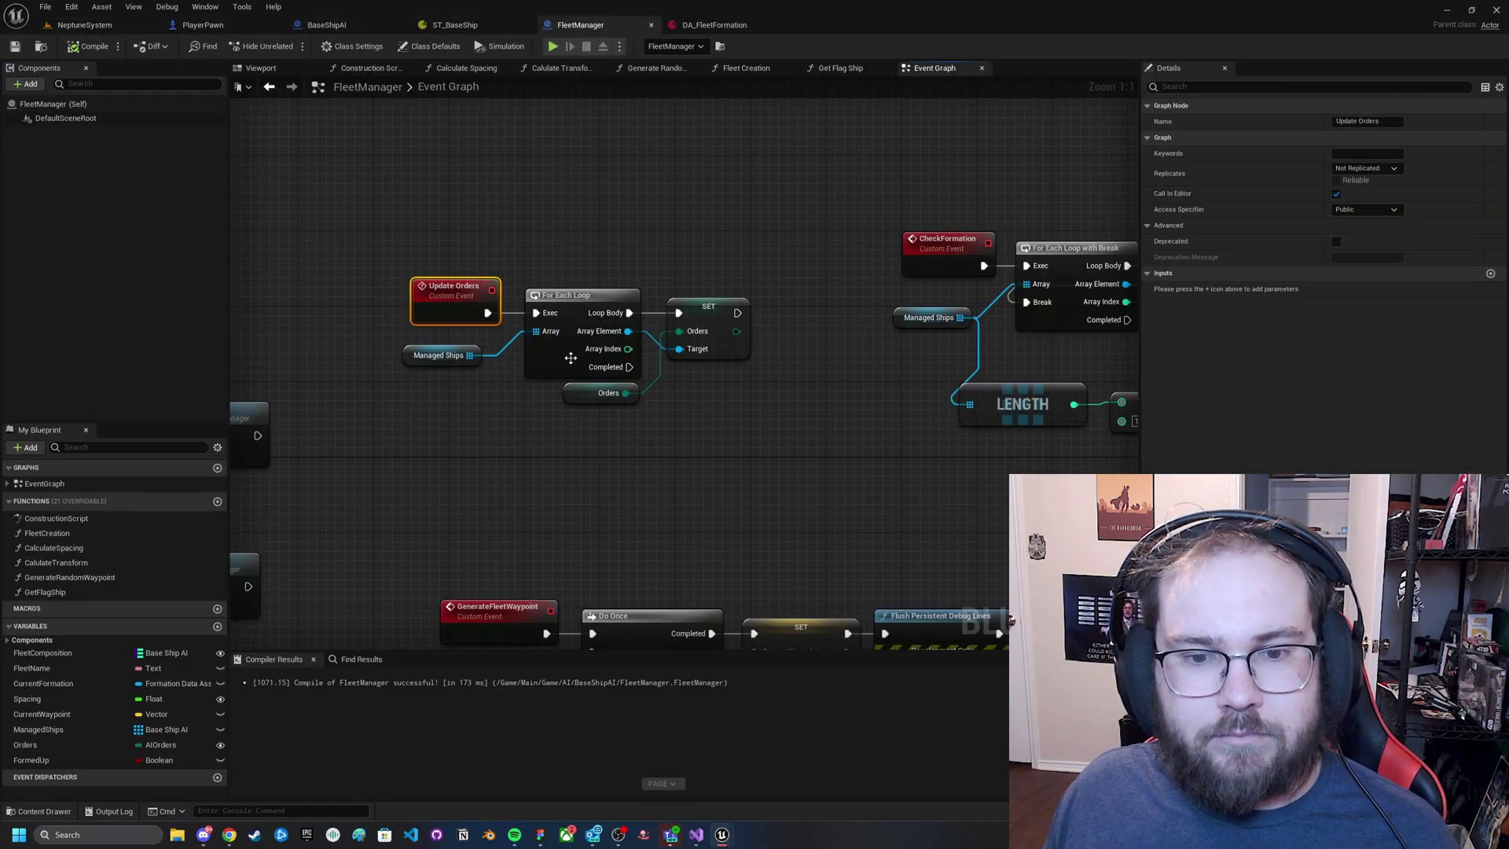
{"action": "left_click", "coordinate": [423, 357]}
{"action": "left_click", "coordinate": [584, 397]}
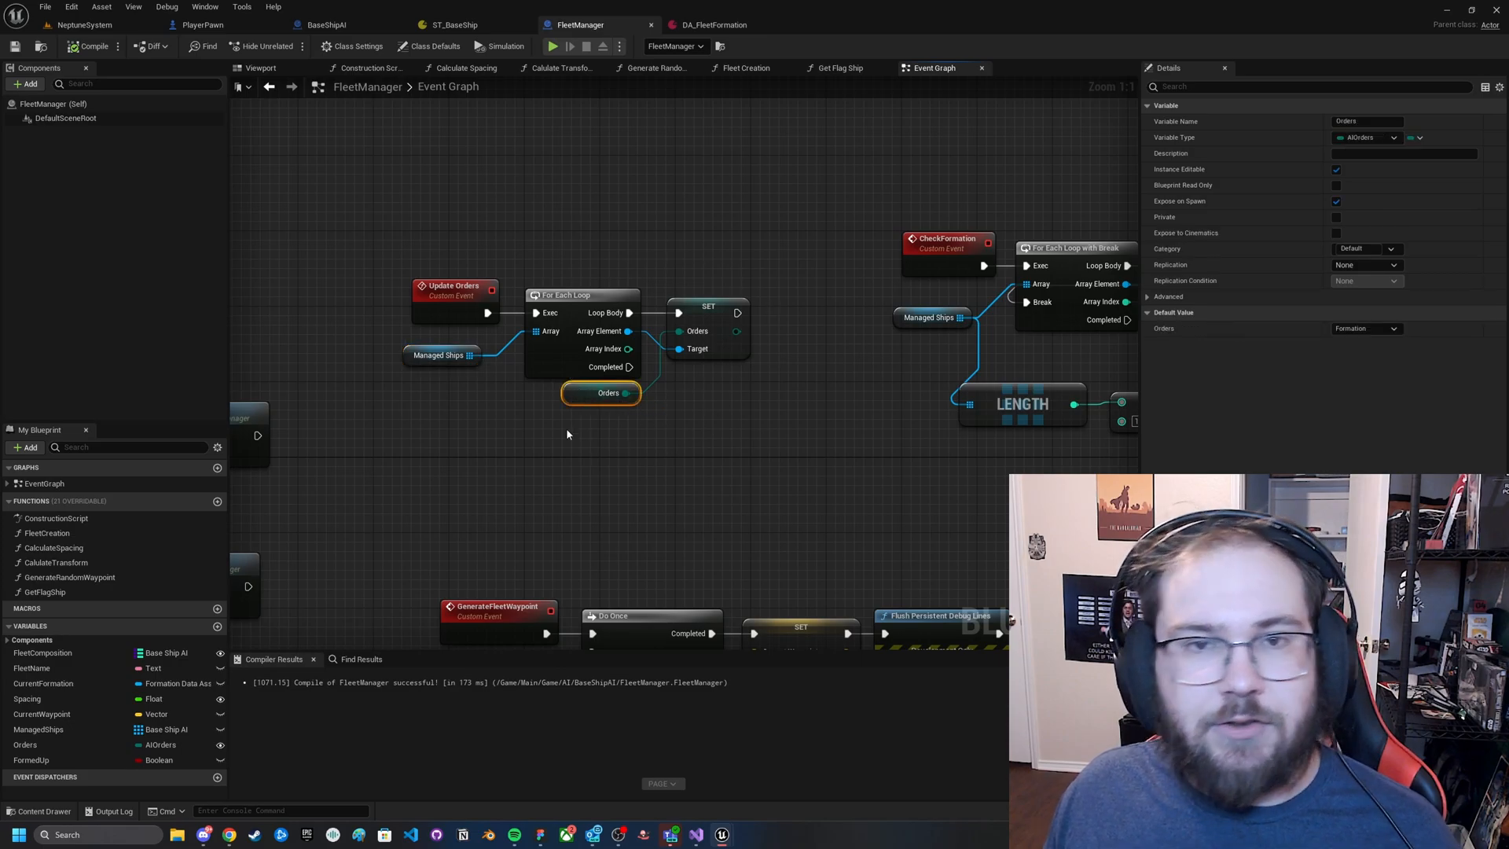
{"action": "scroll", "coordinate": [744, 374], "scroll_direction": "down", "scroll_amount": 3}
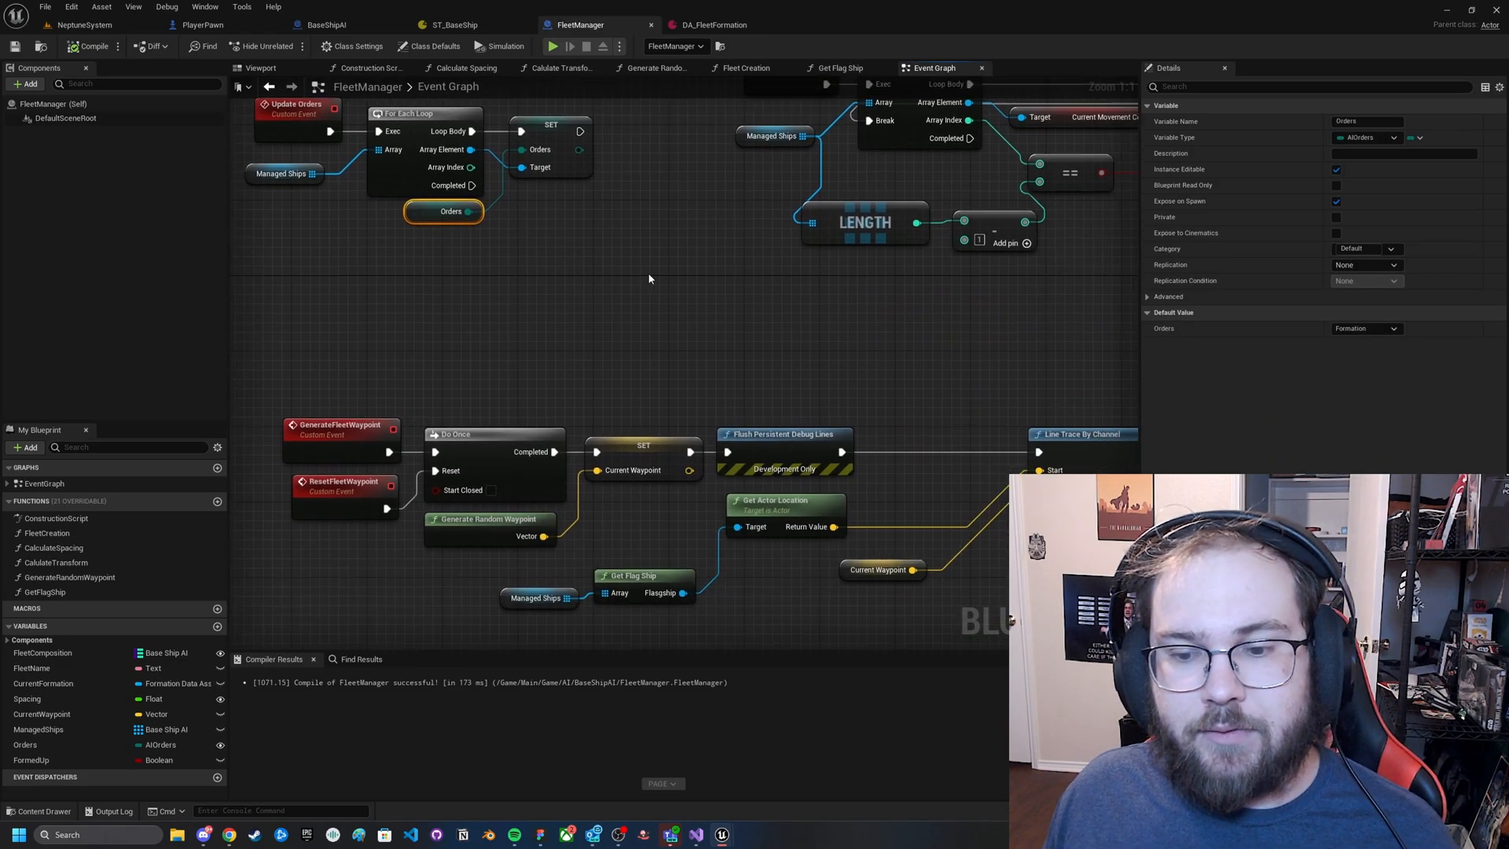
{"action": "scroll", "coordinate": [649, 326], "scroll_direction": "down", "scroll_amount": 2}
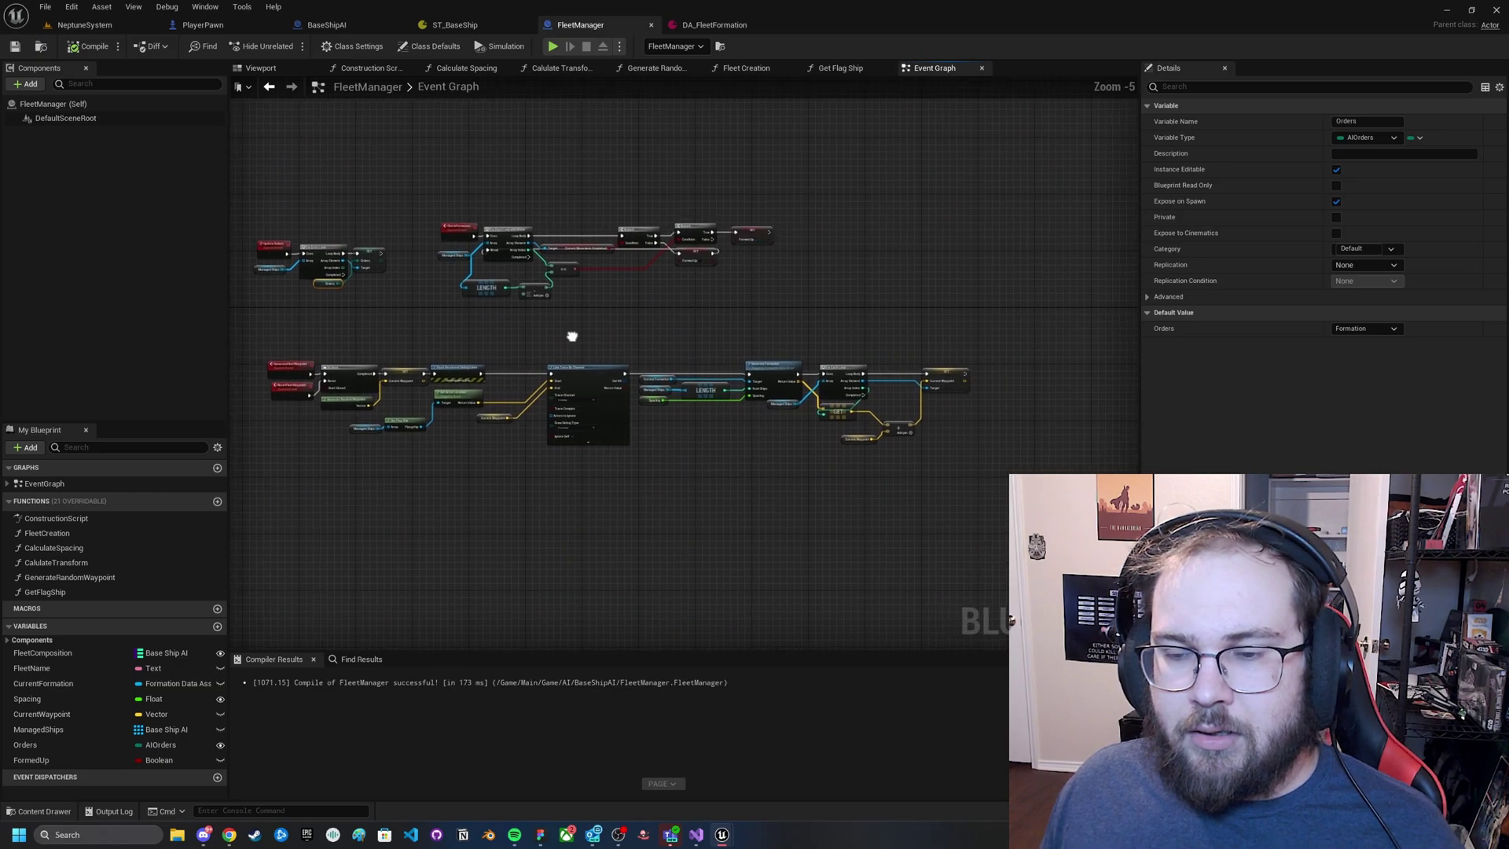
{"action": "right_click_drag", "start_coordinate": [556, 328], "coordinate": [707, 333]}
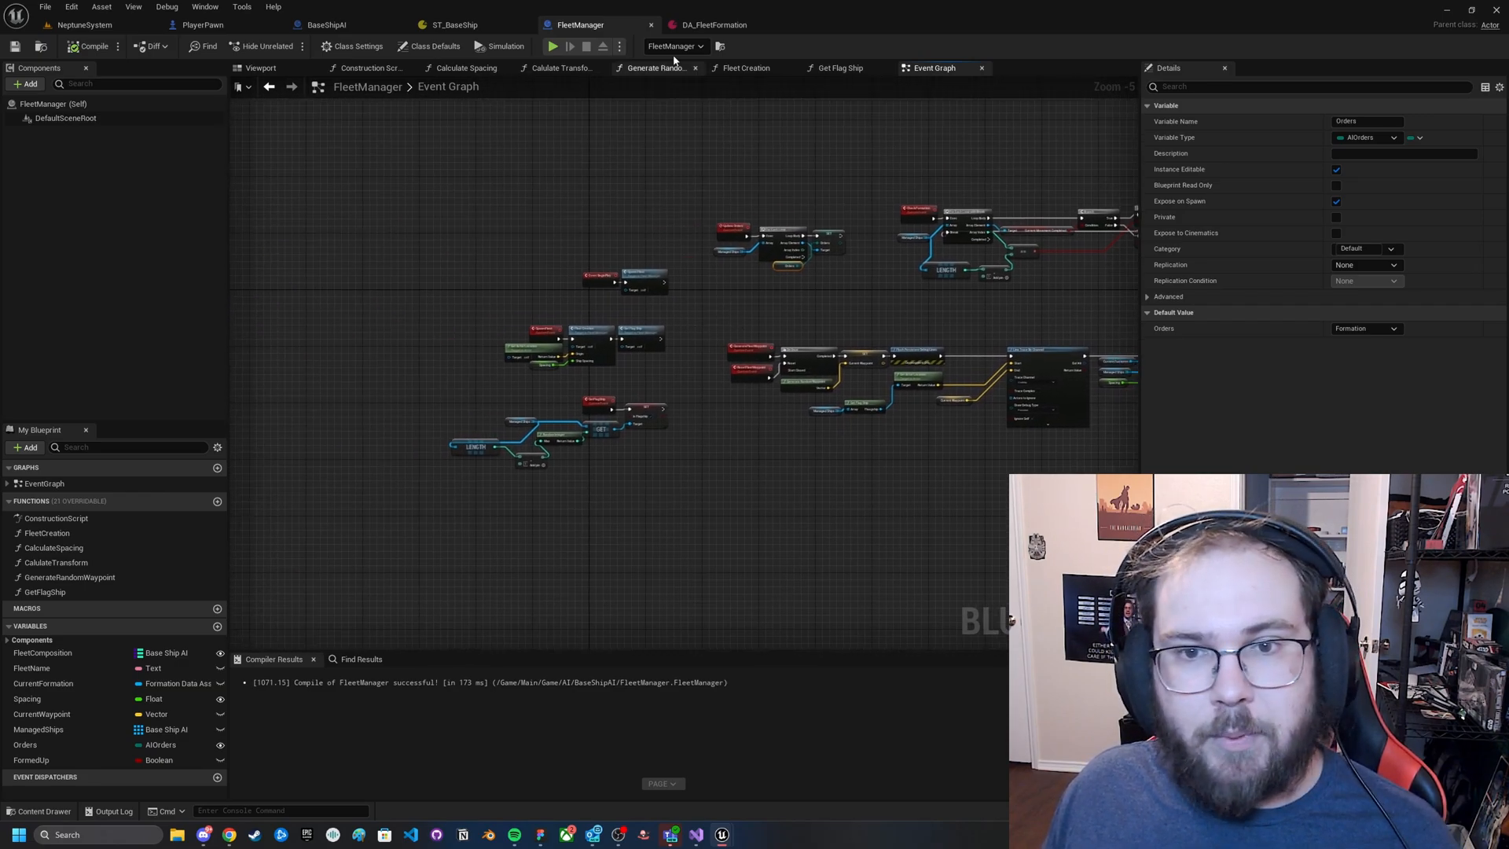
{"action": "left_click", "coordinate": [711, 25]}
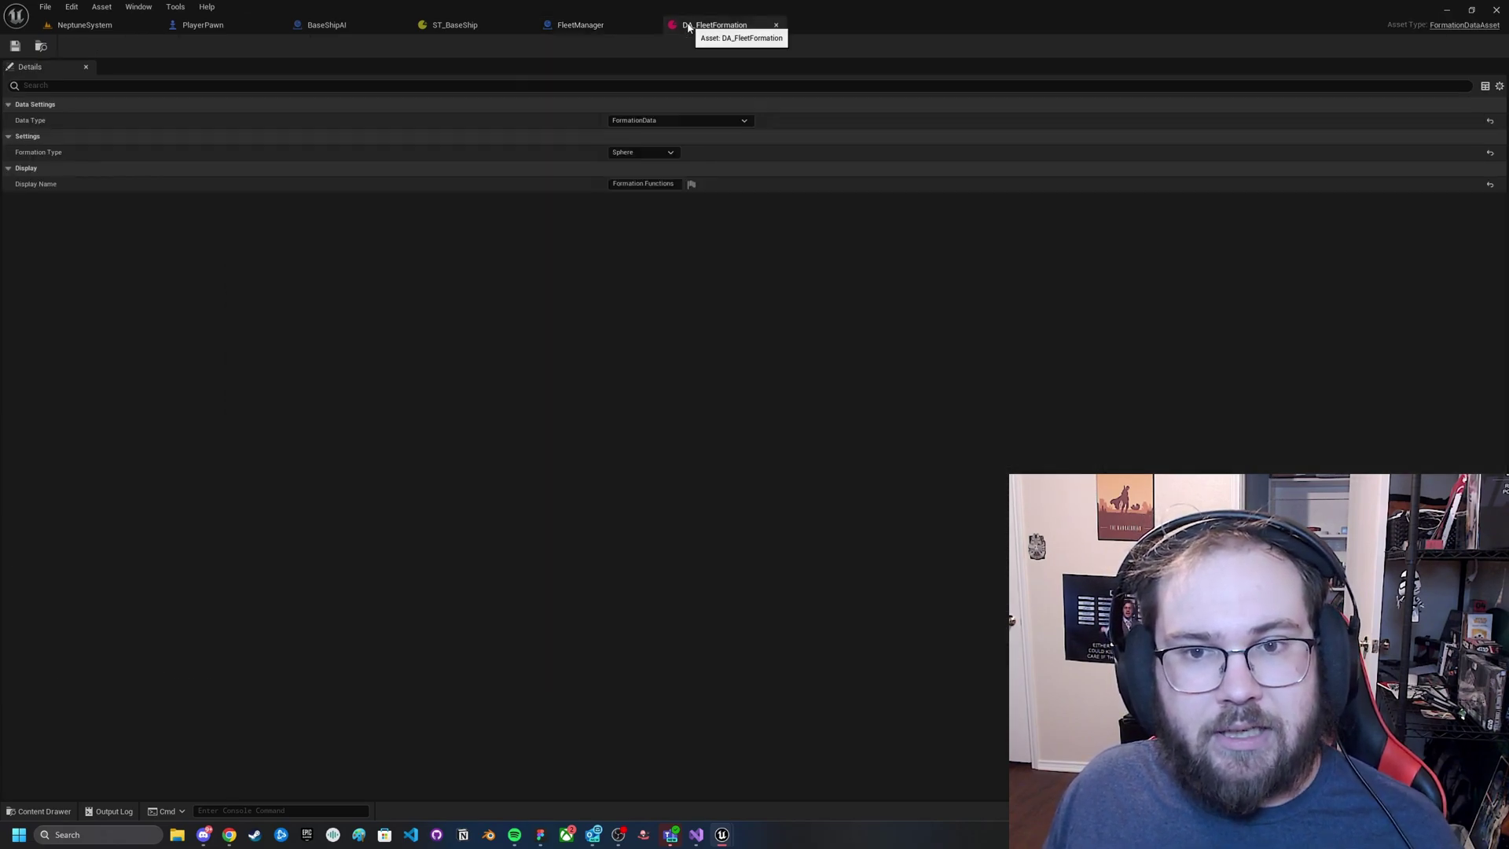
{"action": "left_click", "coordinate": [696, 835]}
{"action": "scroll", "coordinate": [508, 409], "scroll_direction": "up", "scroll_amount": 3}
{"action": "scroll", "coordinate": [508, 409], "scroll_direction": "up", "scroll_amount": 4}
{"action": "scroll", "coordinate": [507, 409], "scroll_direction": "up", "scroll_amount": 4}
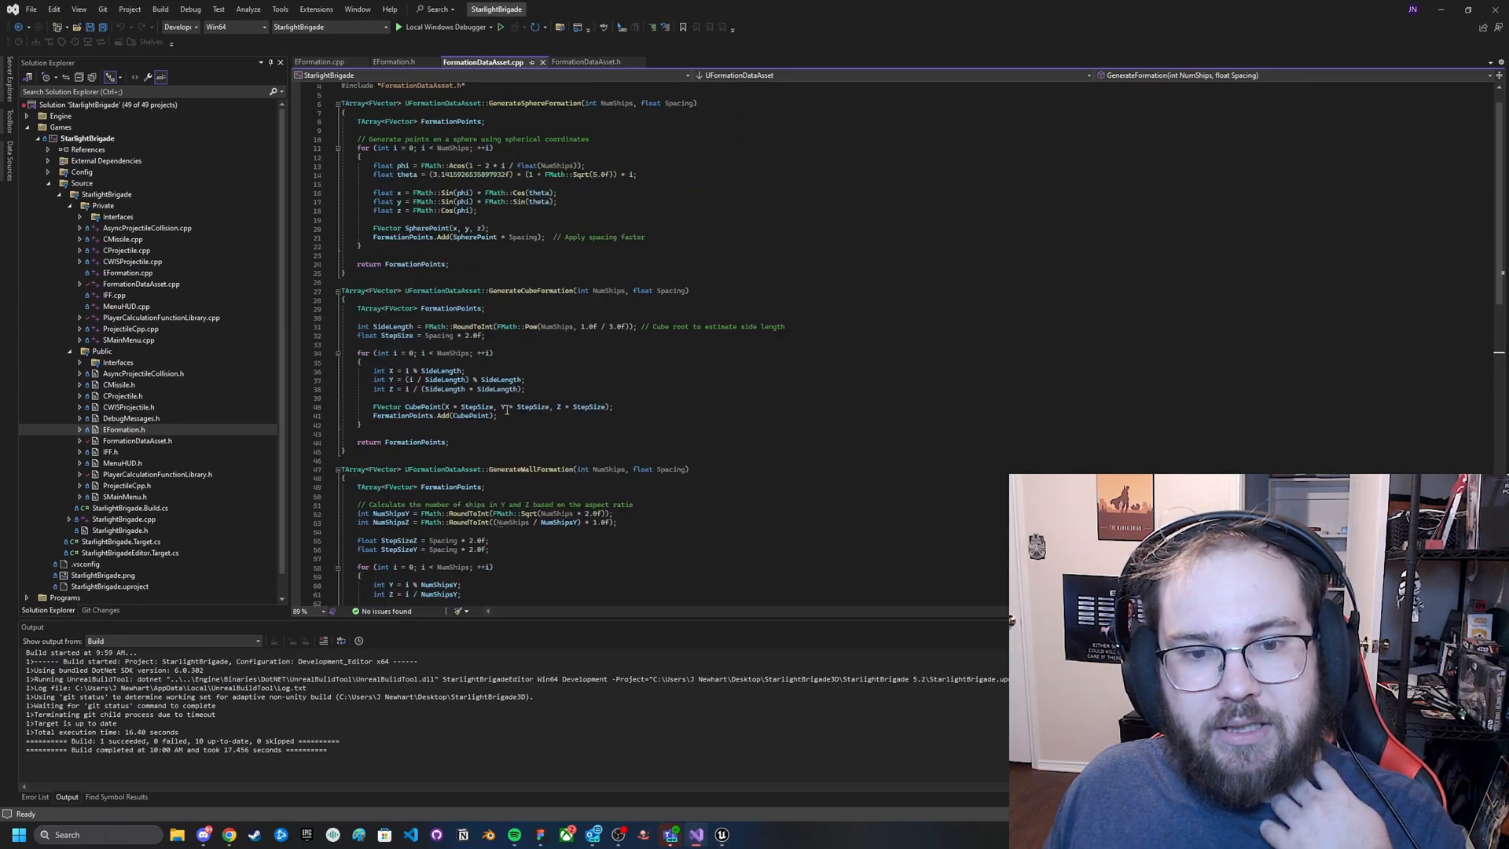
{"action": "scroll", "coordinate": [508, 409], "scroll_direction": "up", "scroll_amount": 1}
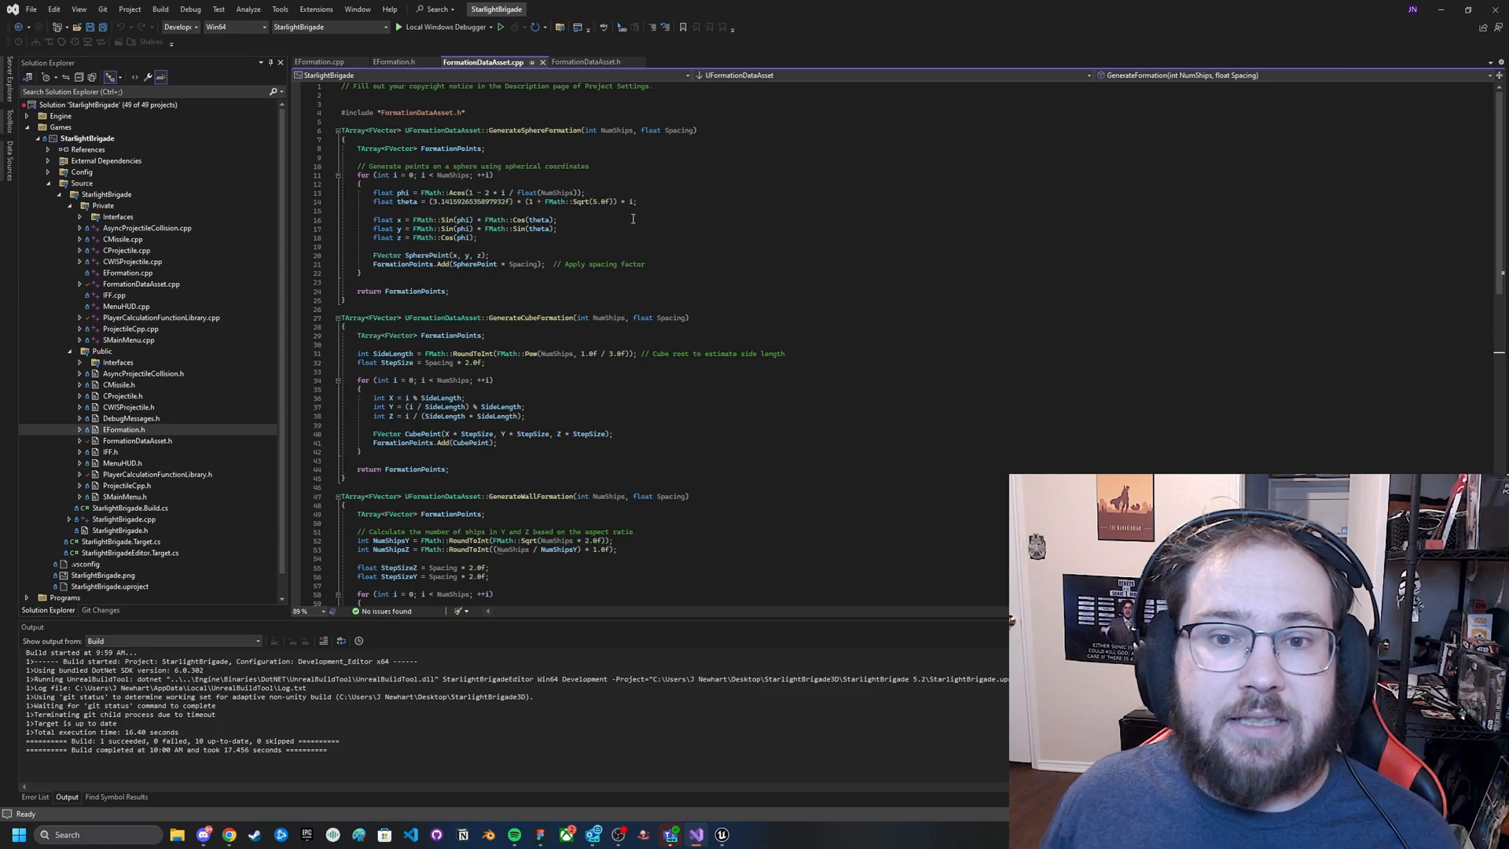
{"action": "double_click", "coordinate": [609, 131]}
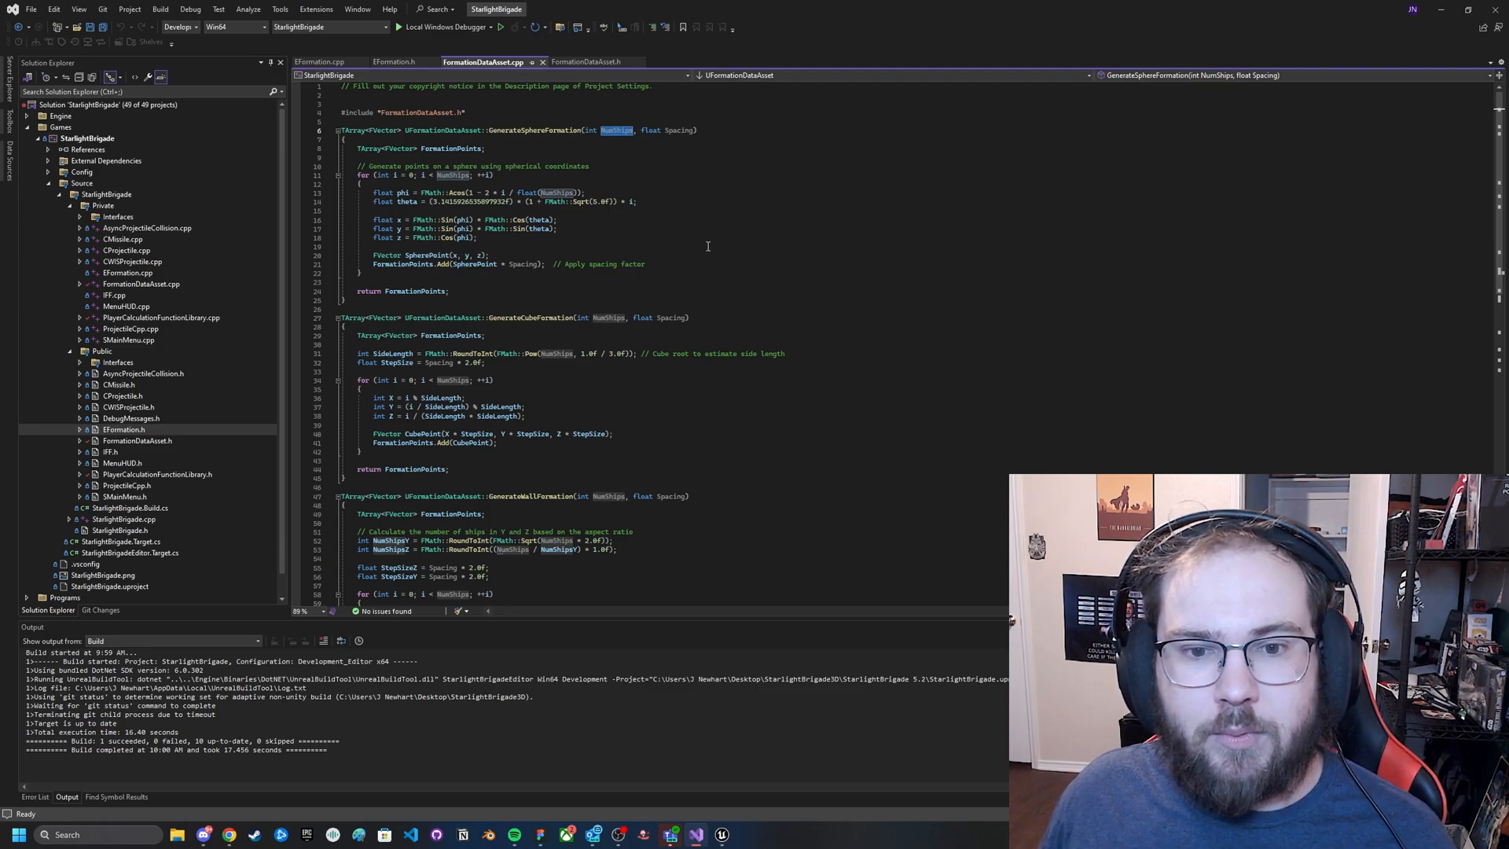
{"action": "scroll", "coordinate": [709, 246], "scroll_direction": "down", "scroll_amount": 5}
{"action": "scroll", "coordinate": [708, 254], "scroll_direction": "up", "scroll_amount": 3}
{"action": "scroll", "coordinate": [708, 262], "scroll_direction": "up", "scroll_amount": 2}
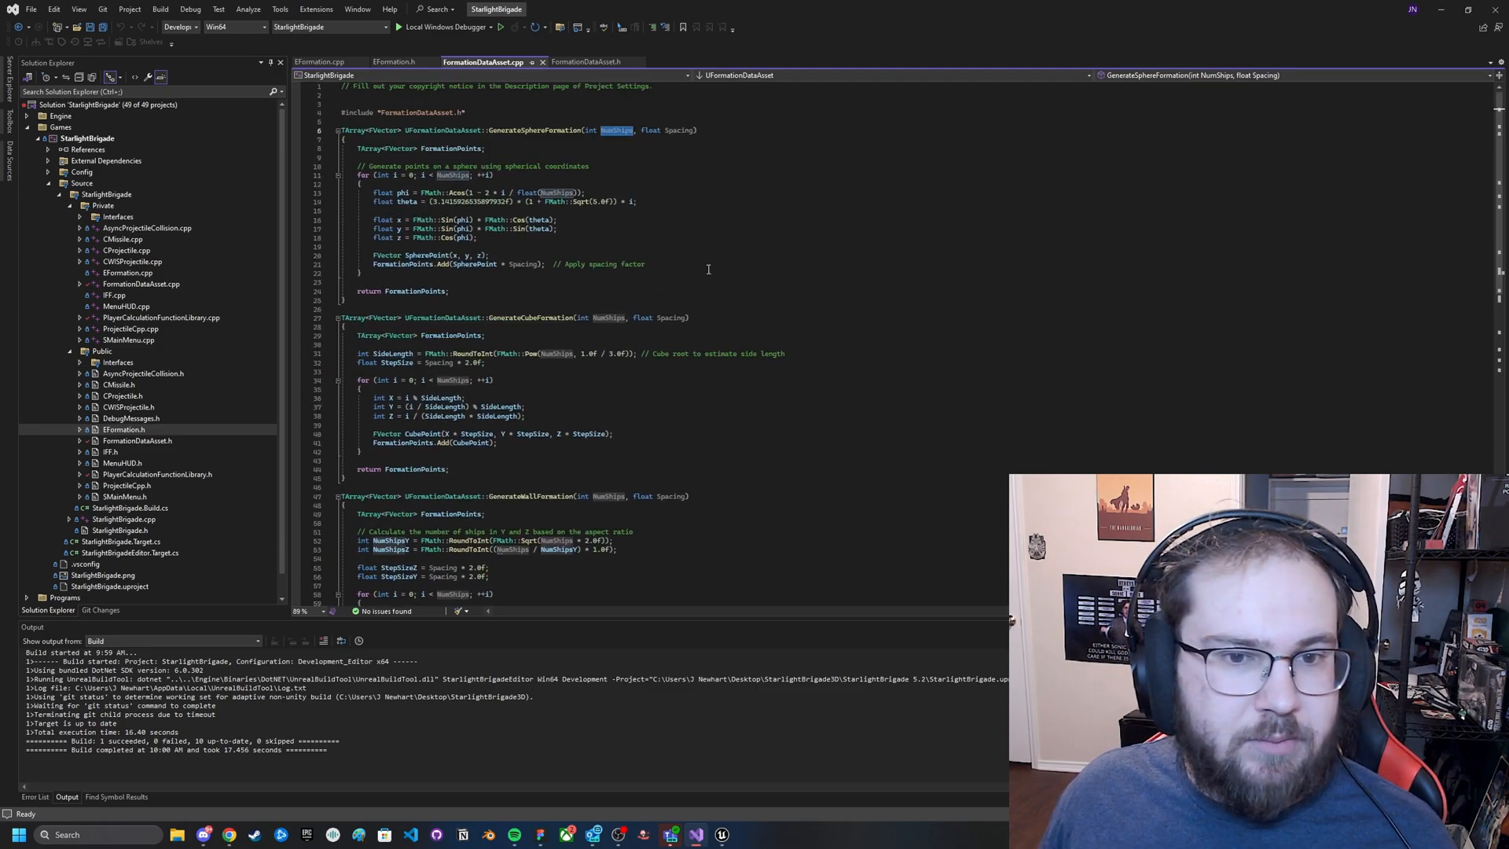
{"action": "left_click", "coordinate": [699, 316]}
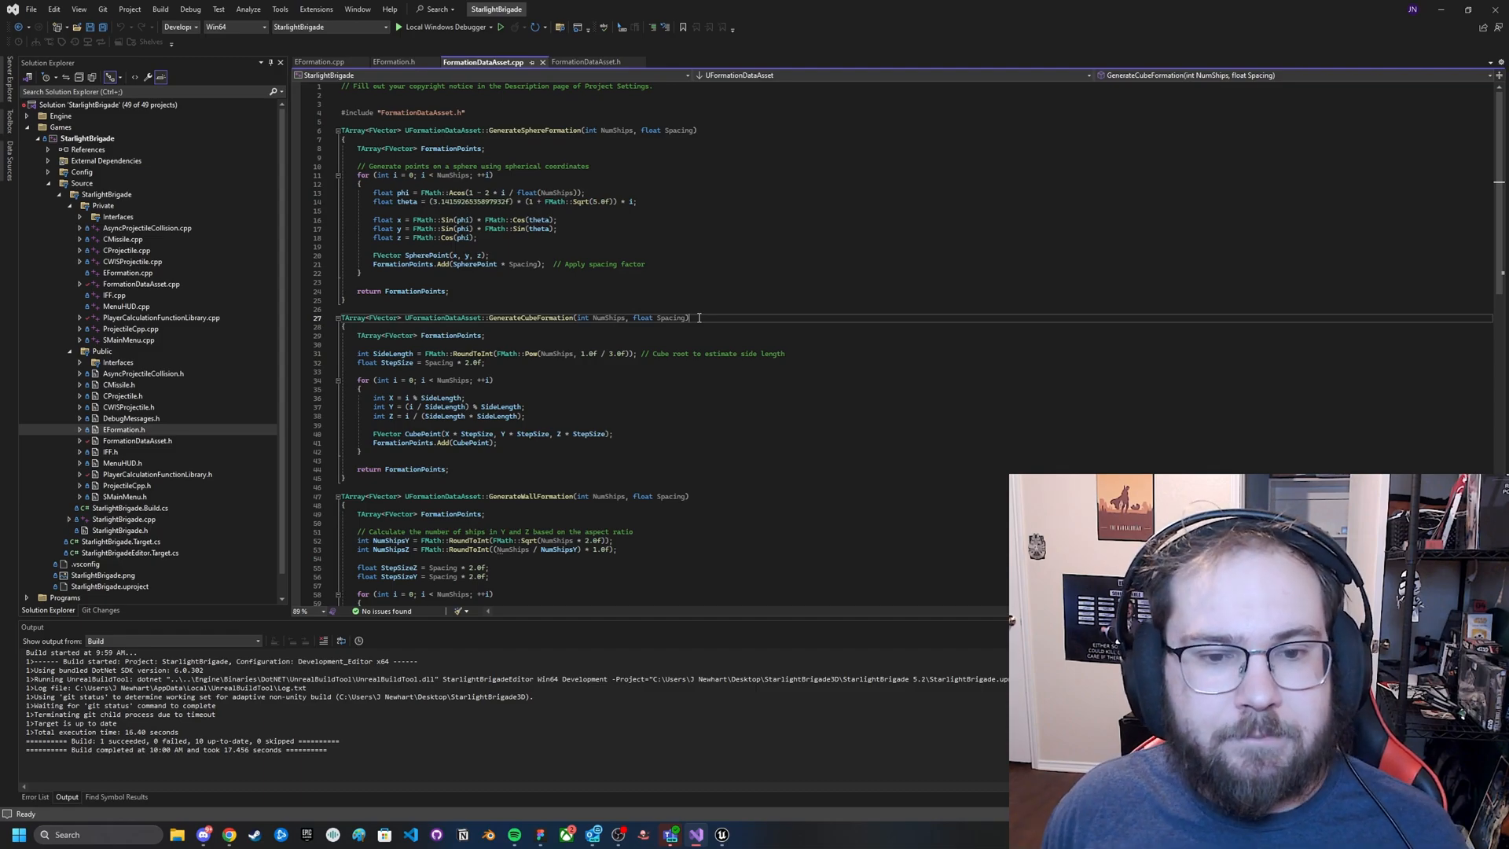
{"action": "left_click", "coordinate": [1441, 11]}
In the FleetManager Event Graph, find the fleet spawn events and open the Fleet Creation function.
{"action": "left_click", "coordinate": [567, 25]}
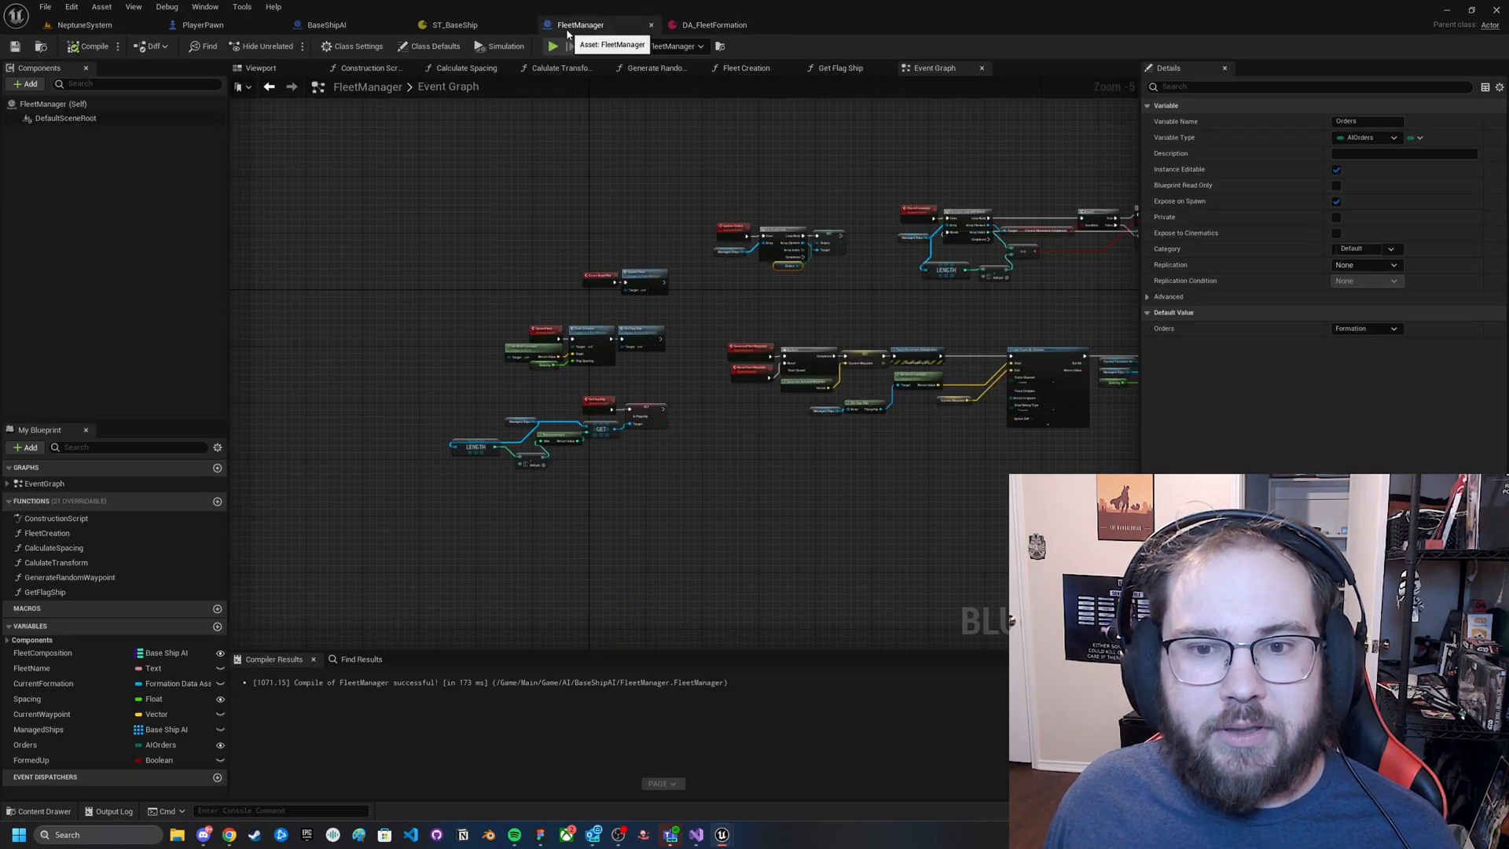
{"action": "right_click_drag", "start_coordinate": [770, 290], "coordinate": [626, 301]}
{"action": "scroll", "coordinate": [564, 303], "scroll_direction": "up", "scroll_amount": 2}
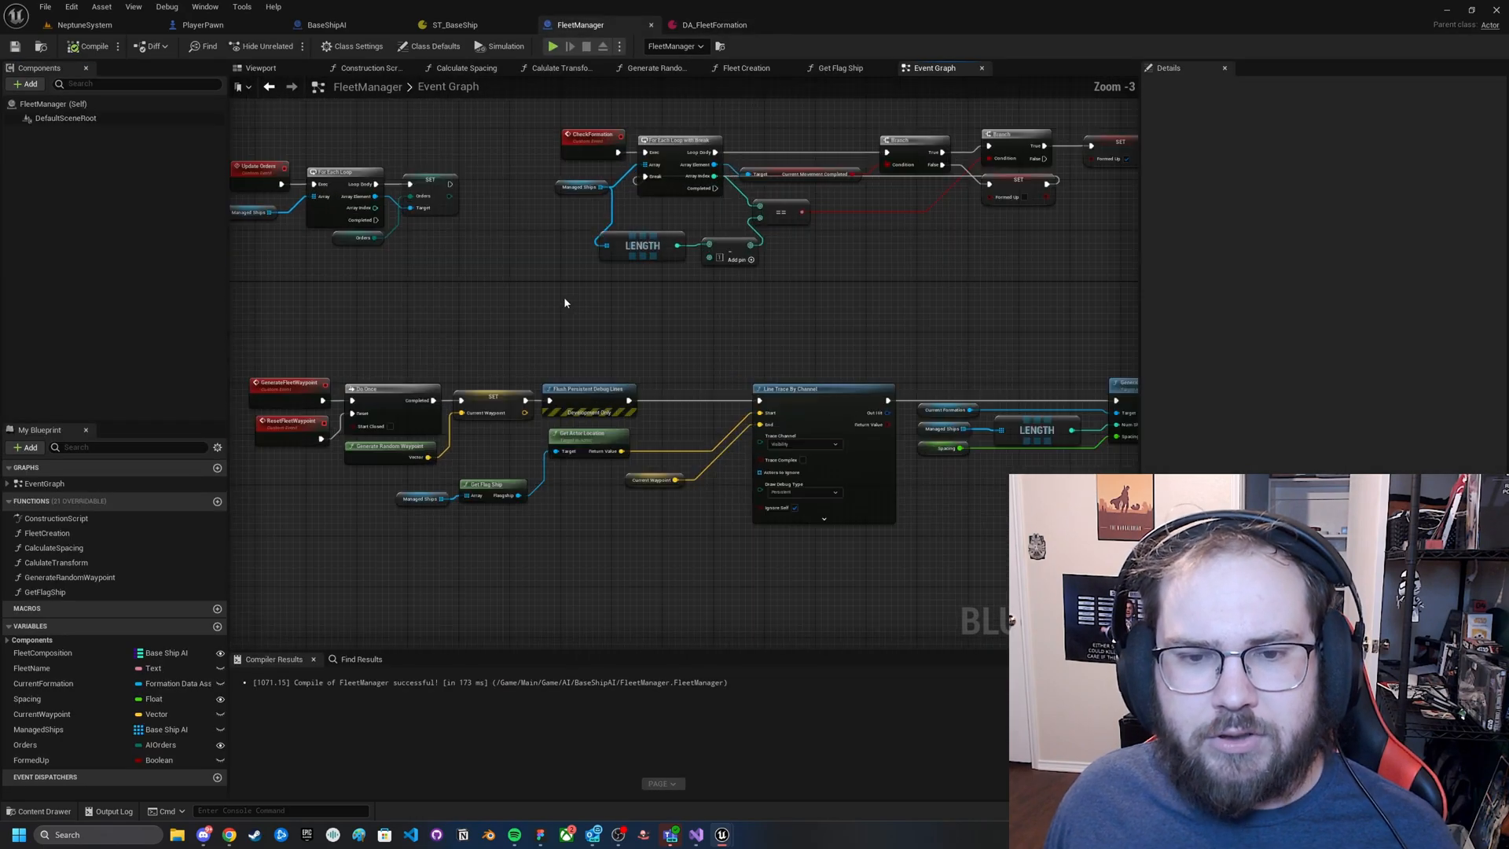
{"action": "scroll", "coordinate": [605, 300], "scroll_direction": "up", "scroll_amount": 1}
{"action": "right_click_drag", "start_coordinate": [644, 303], "coordinate": [626, 246]}
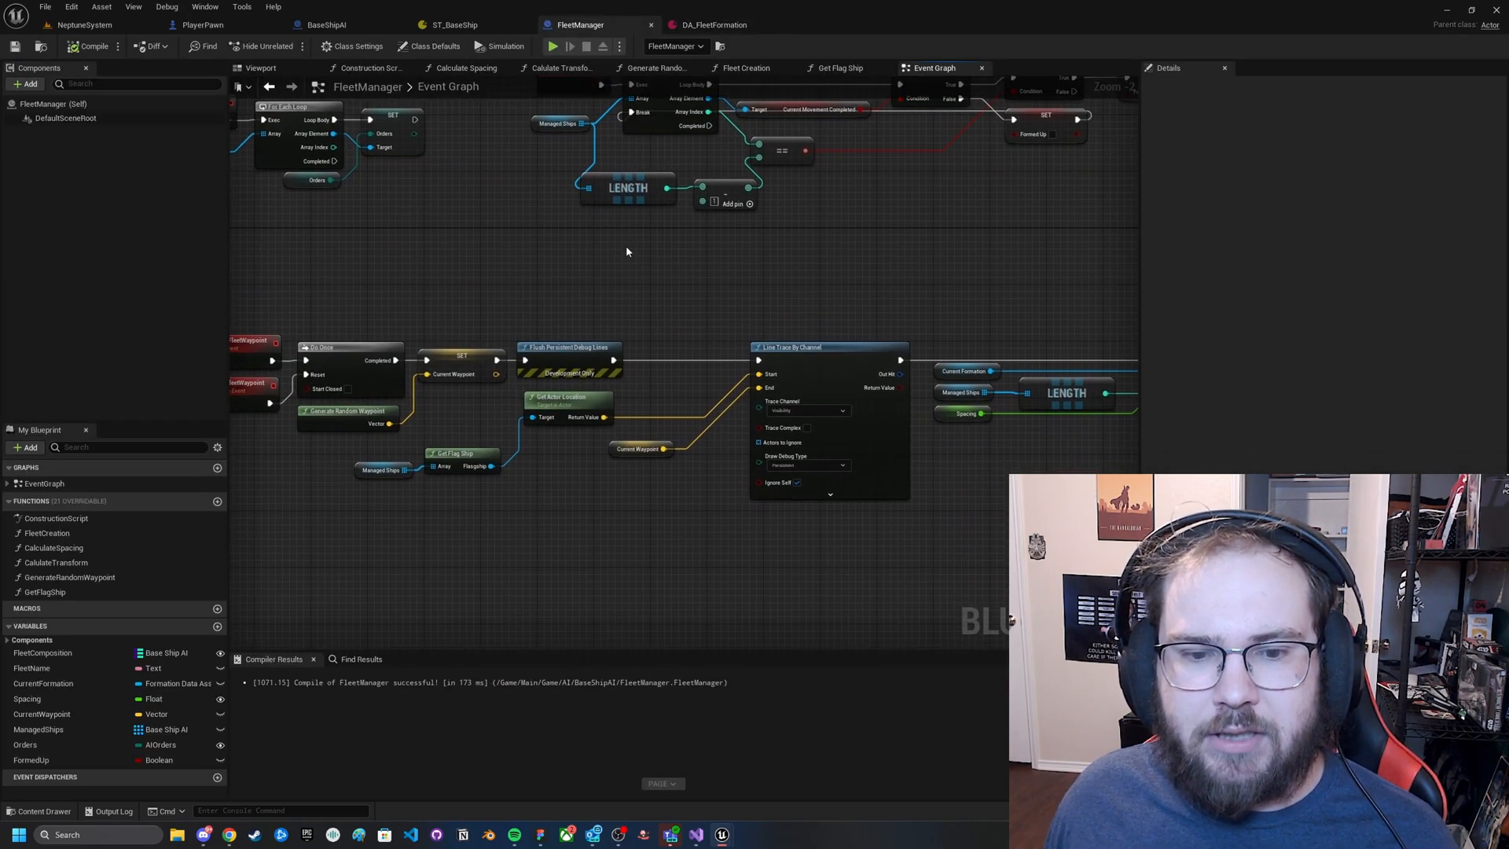
{"action": "scroll", "coordinate": [489, 243], "scroll_direction": "down", "scroll_amount": 1}
{"action": "right_click_drag", "start_coordinate": [488, 243], "coordinate": [621, 323]}
{"action": "scroll", "coordinate": [637, 310], "scroll_direction": "down", "scroll_amount": 1}
{"action": "scroll", "coordinate": [637, 311], "scroll_direction": "up", "scroll_amount": 2}
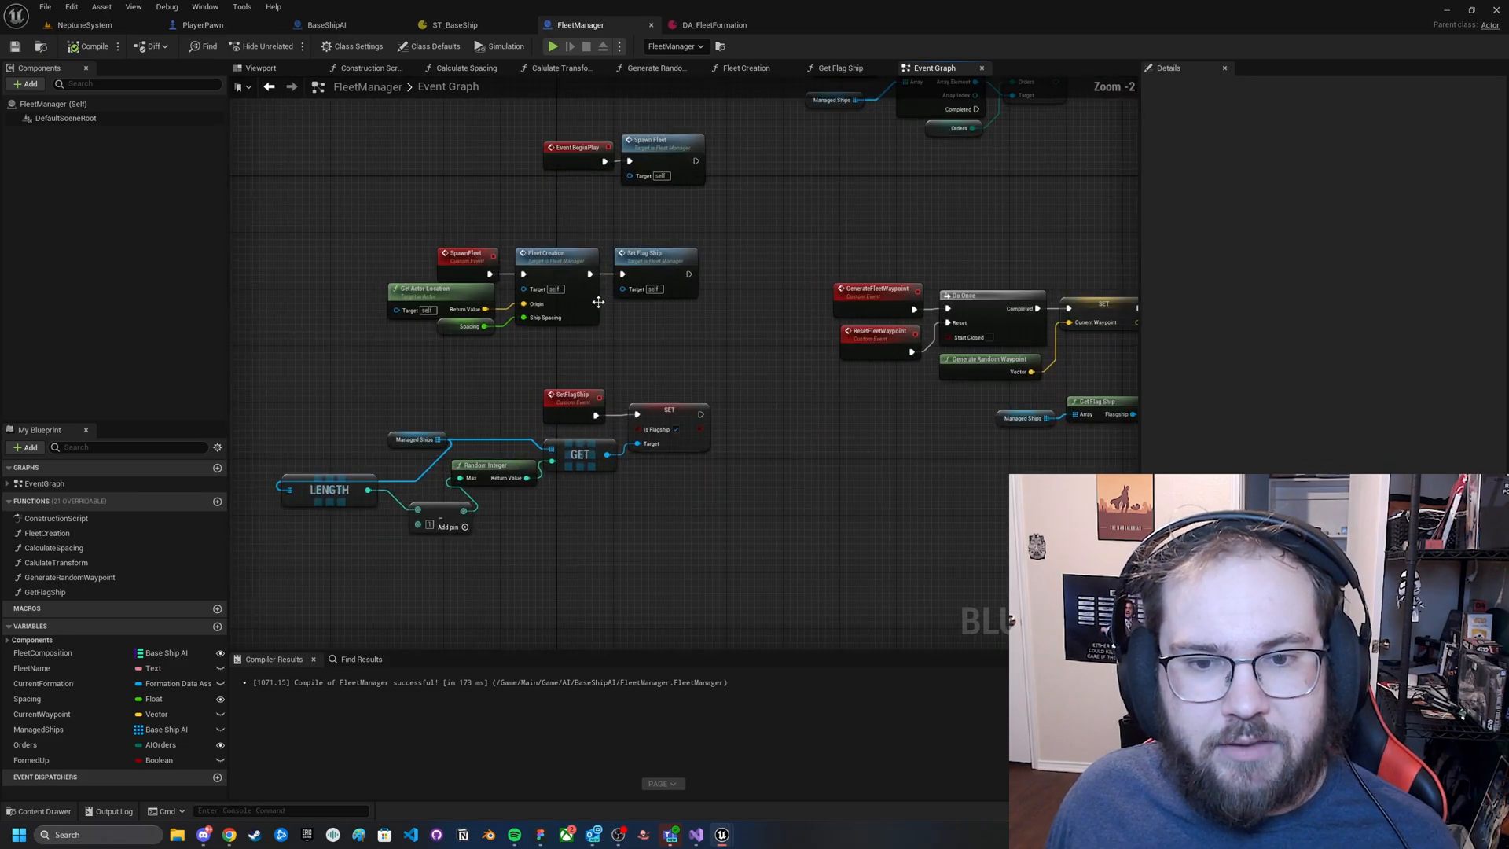
{"action": "double_click", "coordinate": [564, 282]}
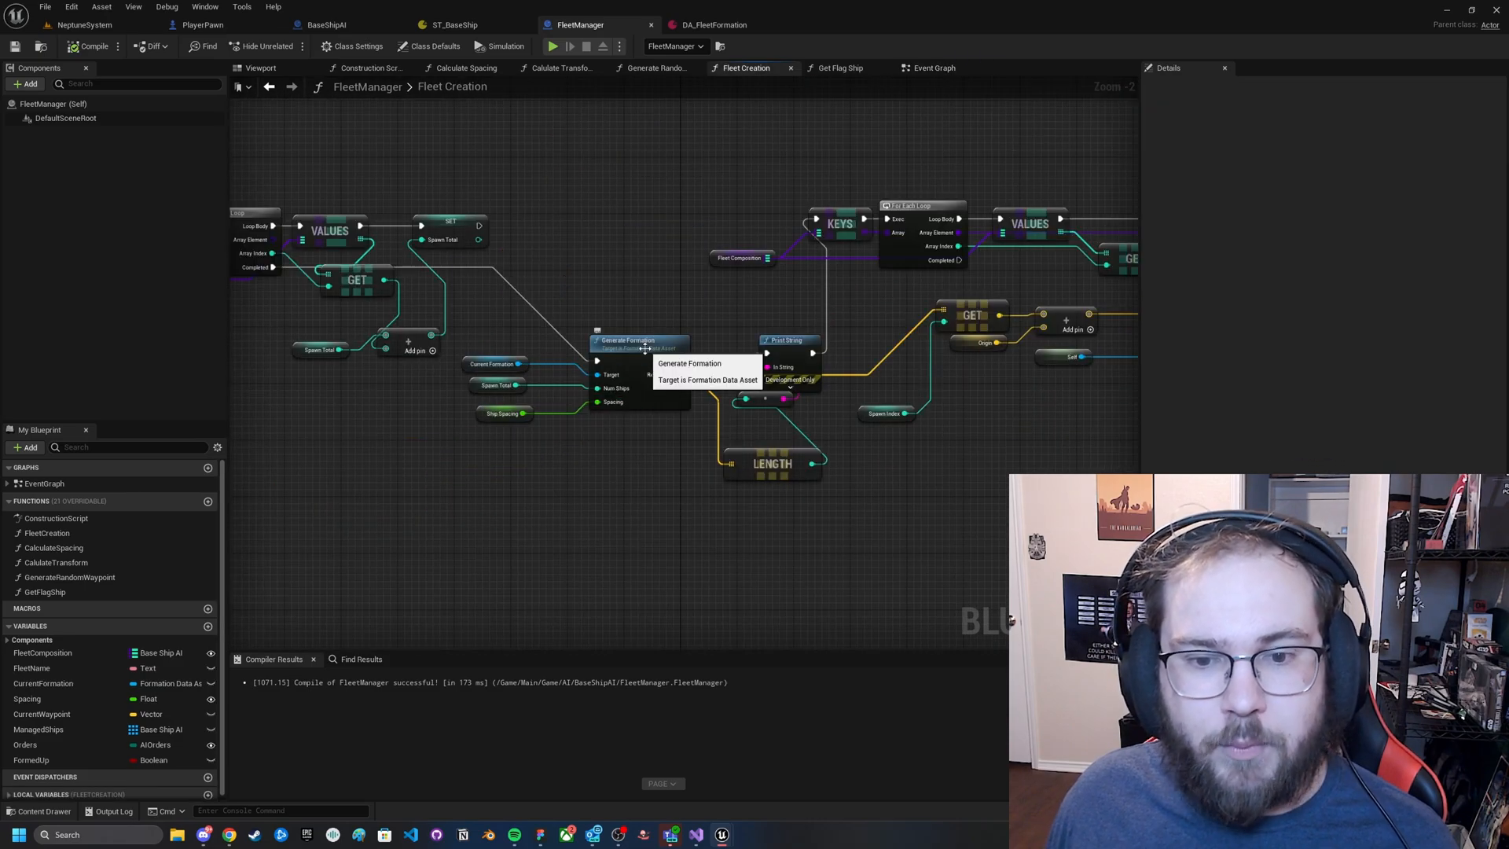
Pan the Fleet Creation graph from Generate Formation toward the SpawnActor node.
{"action": "right_click_drag", "start_coordinate": [576, 357], "coordinate": [613, 287]}
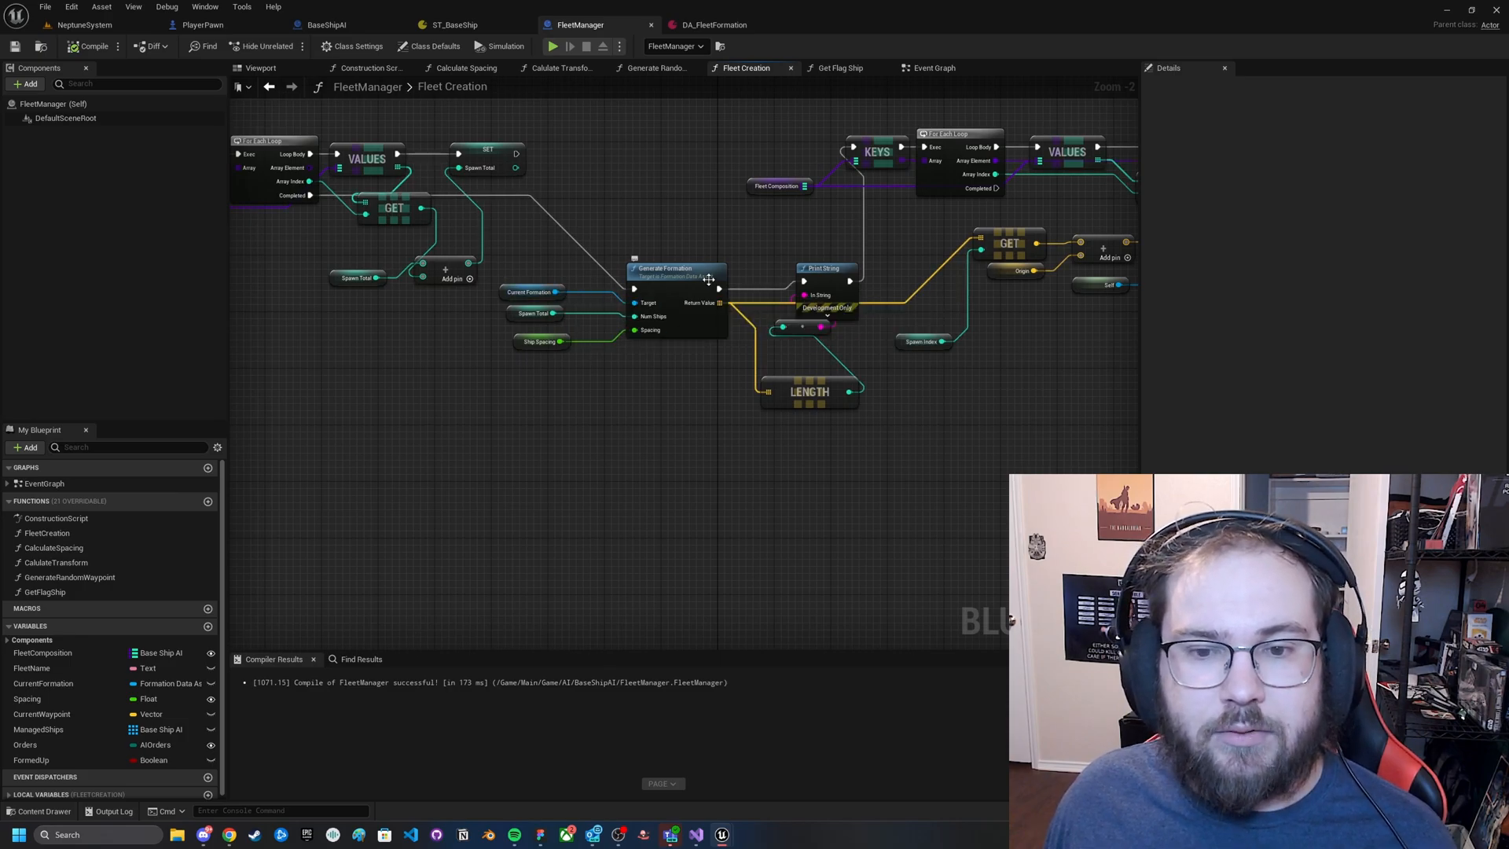
{"action": "scroll", "coordinate": [709, 279], "scroll_direction": "down", "scroll_amount": 1}
{"action": "right_click_drag", "start_coordinate": [697, 202], "coordinate": [539, 314]}
{"action": "scroll", "coordinate": [543, 295], "scroll_direction": "down", "scroll_amount": 1}
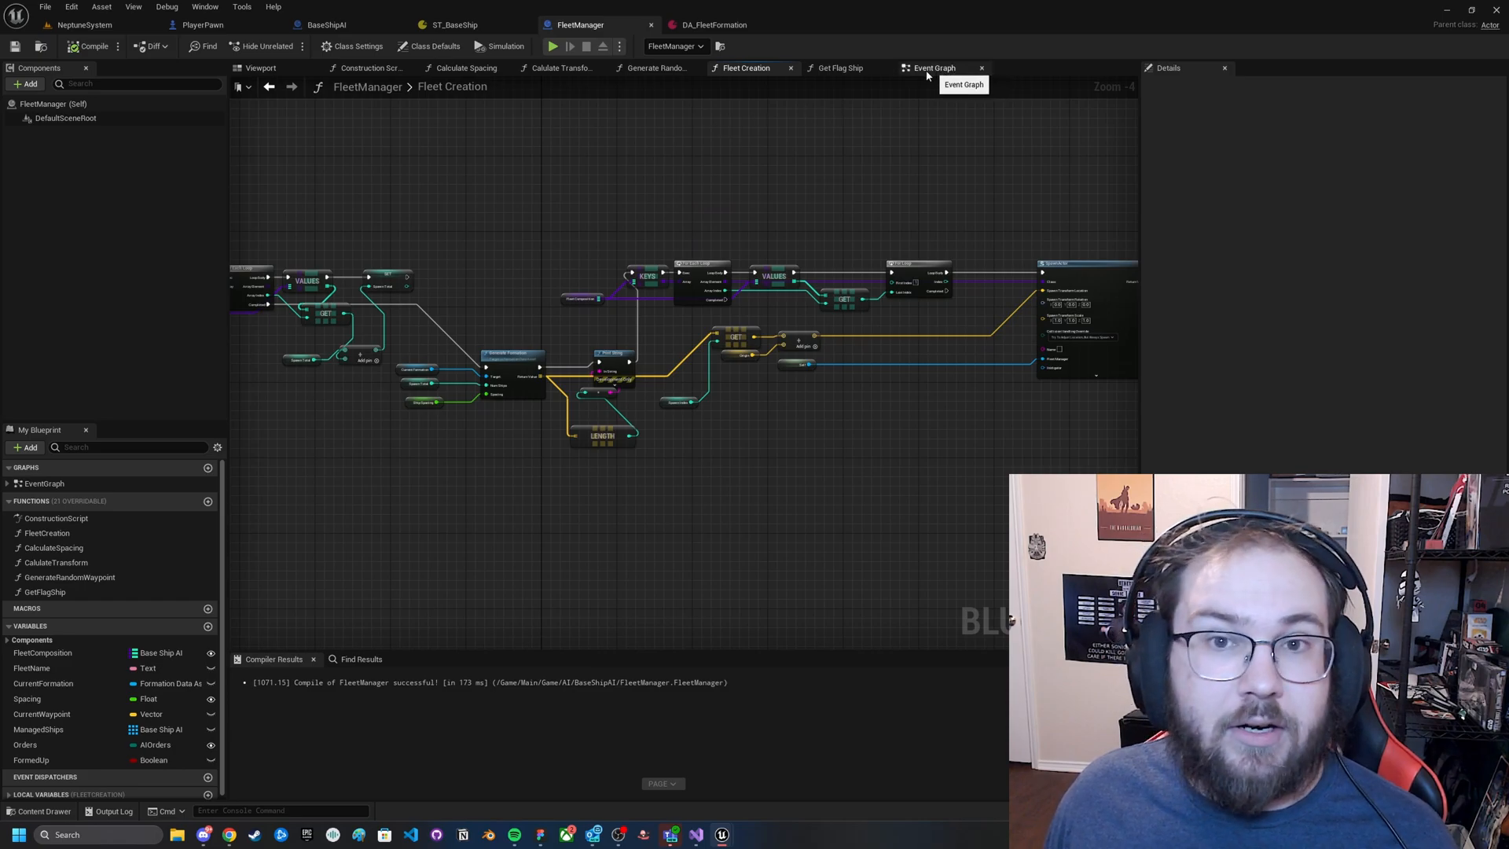
{"action": "right_click_drag", "start_coordinate": [884, 154], "coordinate": [729, 142]}
{"action": "right_click_drag", "start_coordinate": [929, 98], "coordinate": [602, 158]}
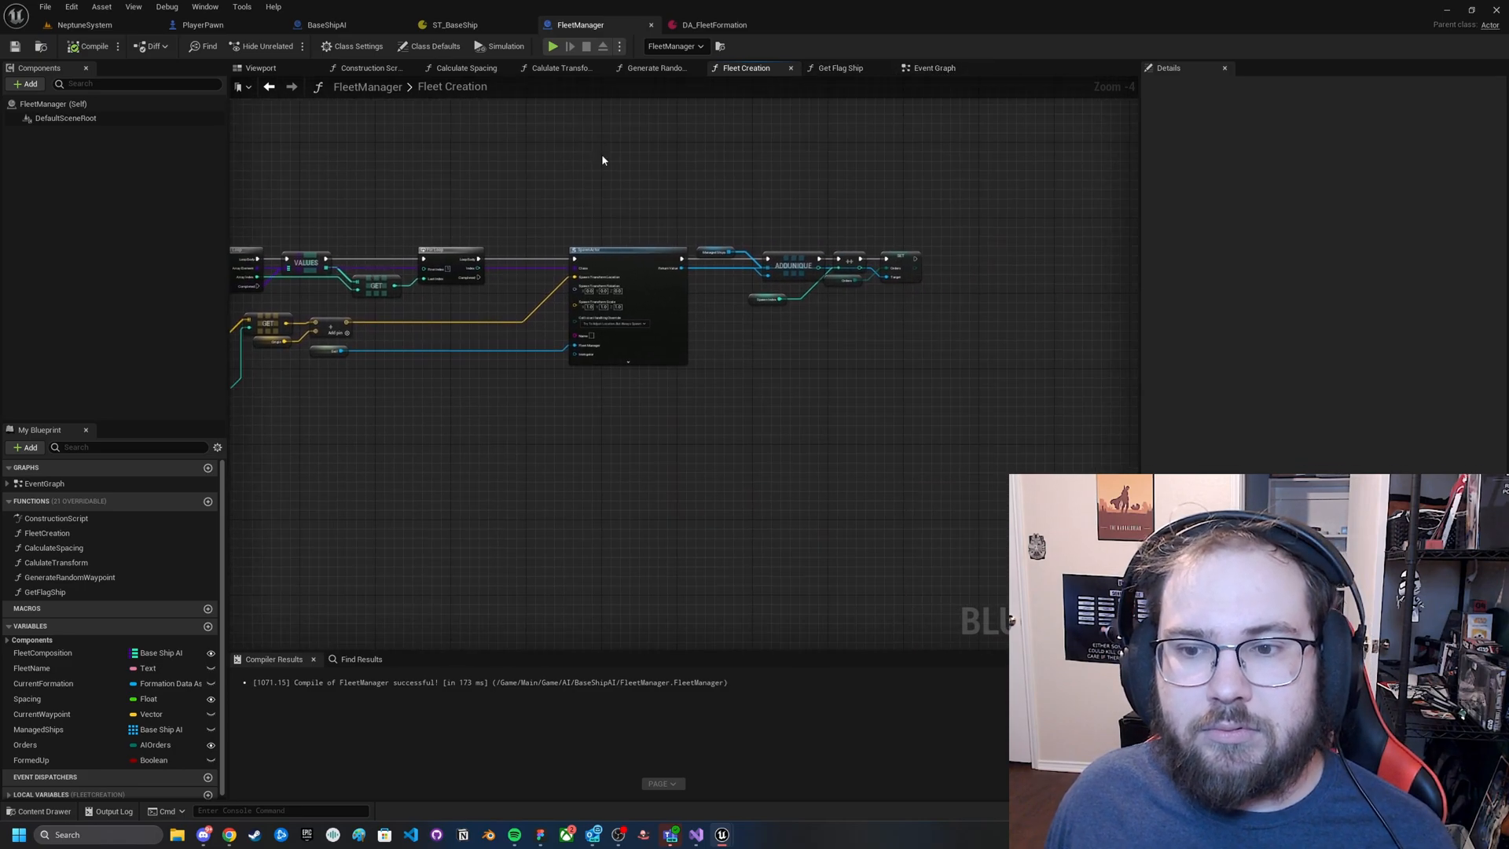
Return to the NeptuneSystem level viewport, start Play and look around at the spawned fleet.
{"action": "left_click", "coordinate": [931, 68]}
{"action": "left_click", "coordinate": [83, 24]}
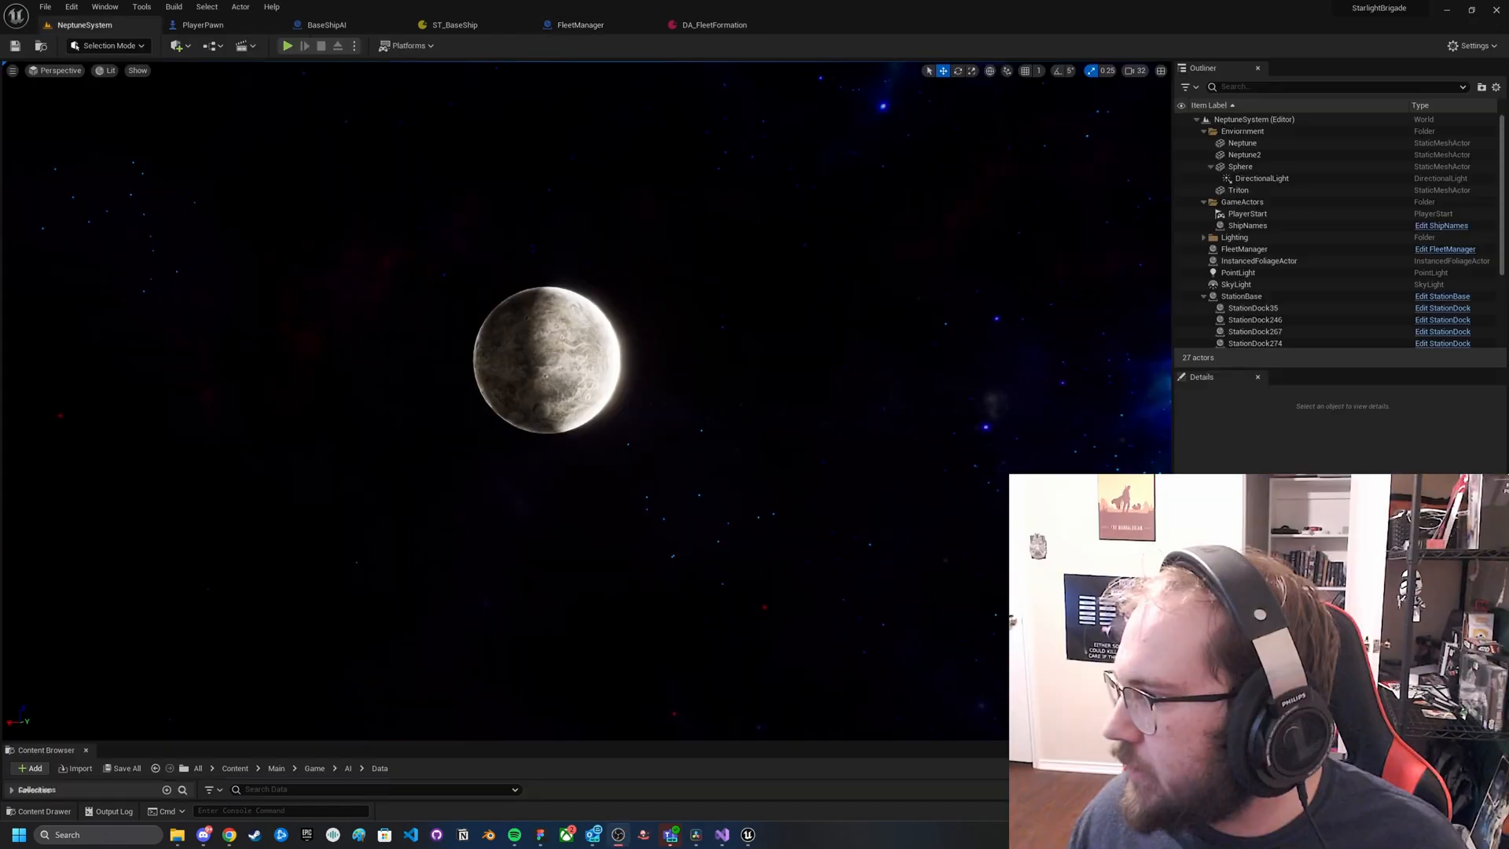
{"action": "right_click_drag", "start_coordinate": [904, 360], "coordinate": [872, 353]}
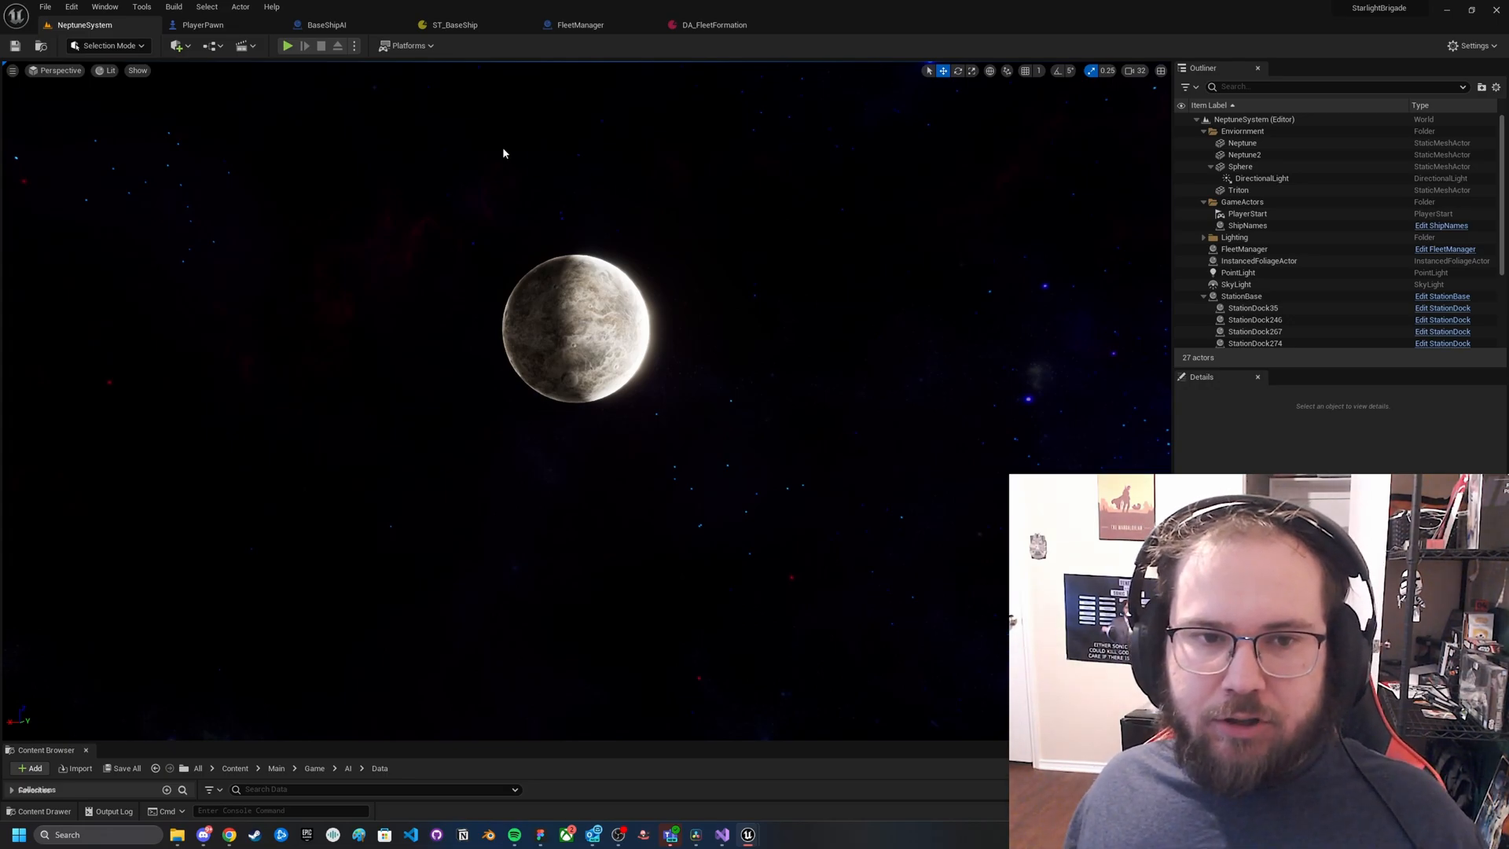
{"action": "left_click", "coordinate": [289, 46]}
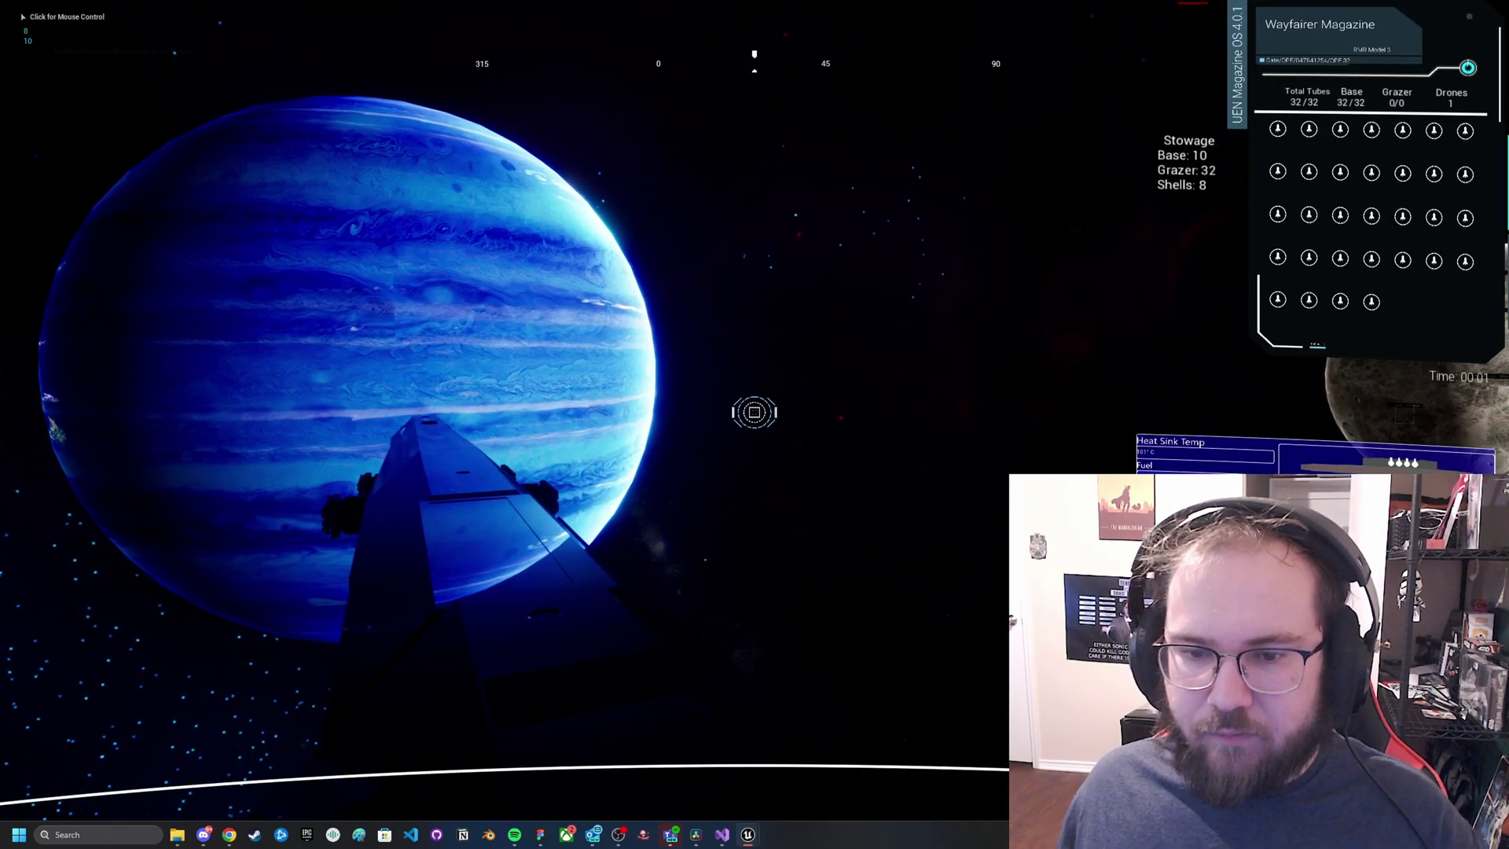
{"action": "left_click", "coordinate": [755, 412]}
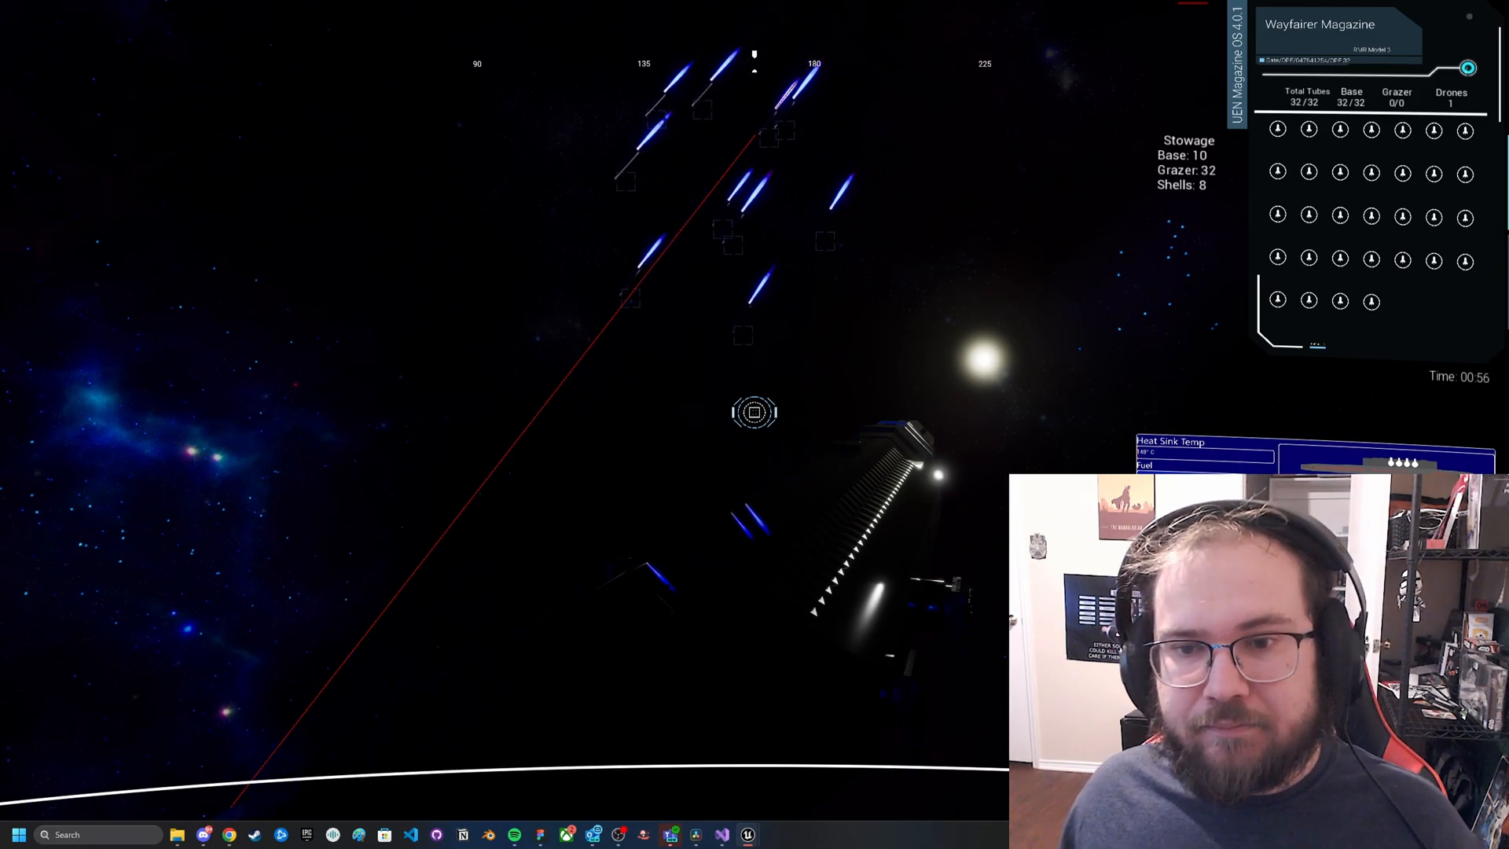
End the play session and pan the FleetManager graph onto Generate Formation and its waypoint loop.
{"action": "key", "text": "Escape"}
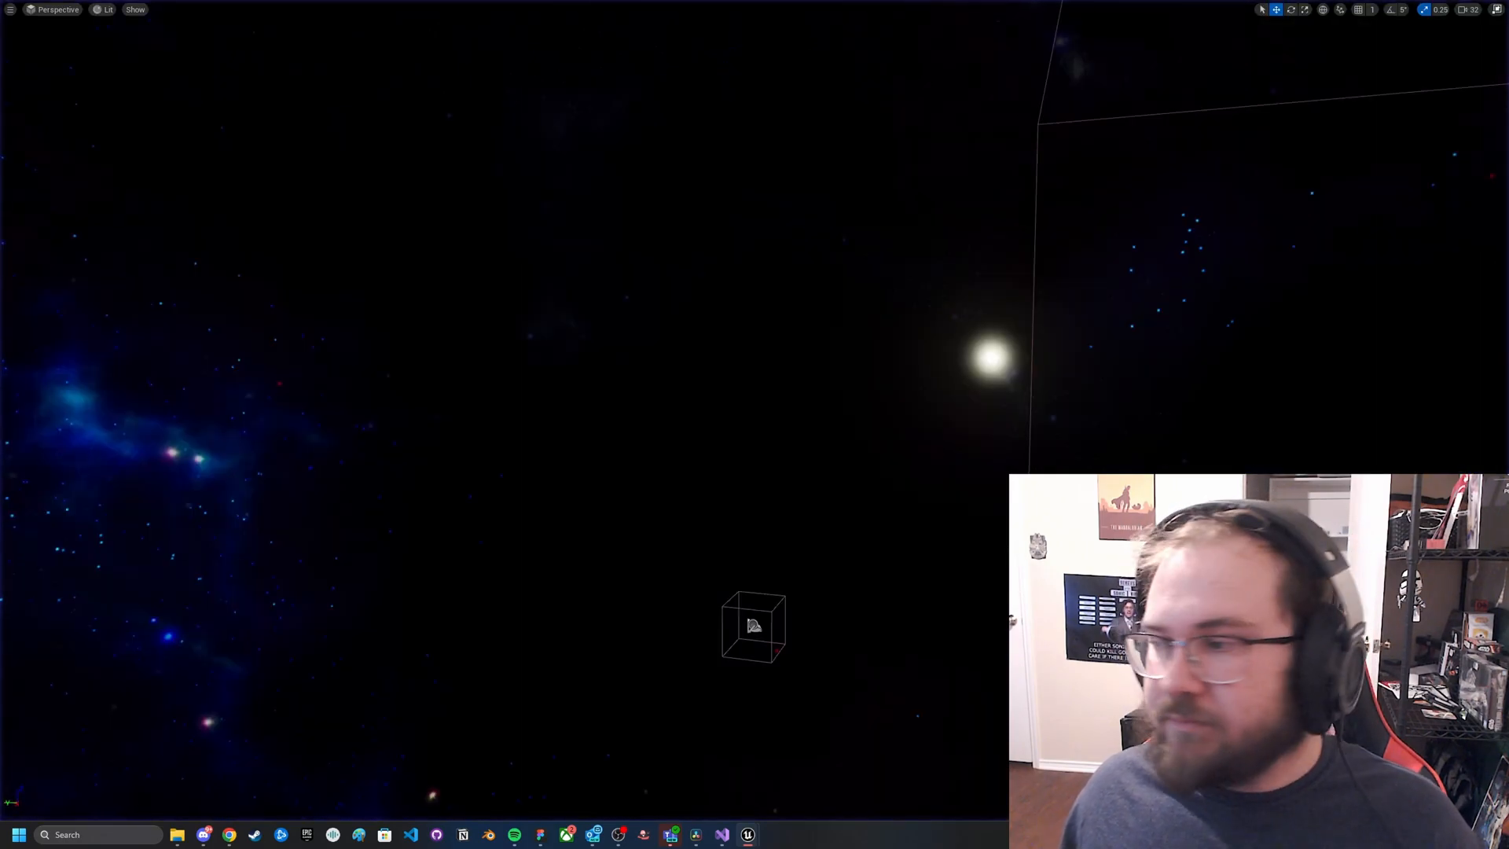
{"action": "scroll", "coordinate": [549, 209], "scroll_direction": "down", "scroll_amount": 2}
{"action": "scroll", "coordinate": [747, 200], "scroll_direction": "down", "scroll_amount": 4}
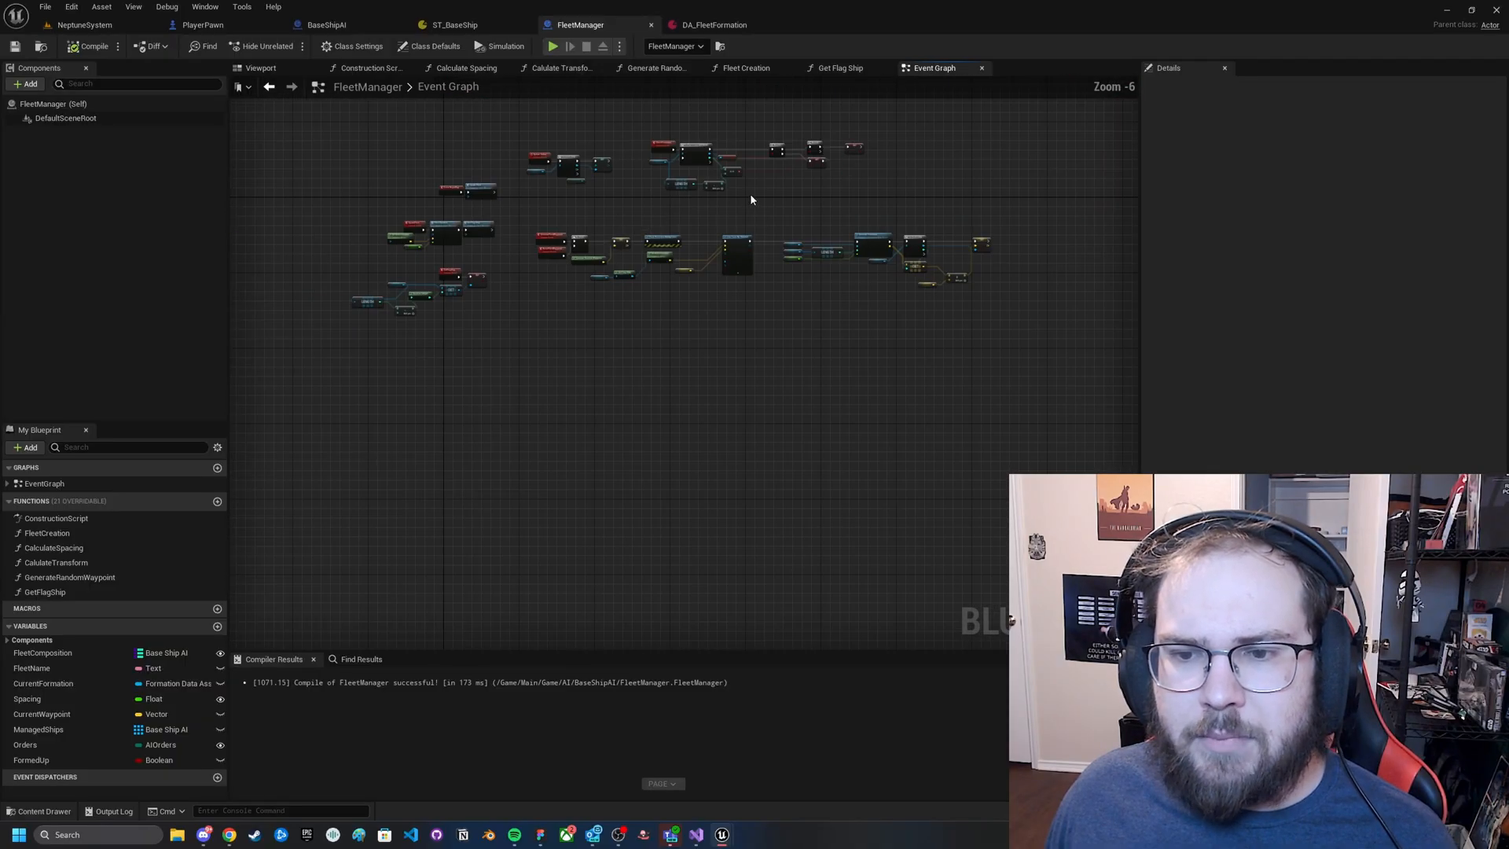
{"action": "scroll", "coordinate": [700, 328], "scroll_direction": "up", "scroll_amount": 2}
{"action": "scroll", "coordinate": [700, 328], "scroll_direction": "up", "scroll_amount": 2}
{"action": "right_click_drag", "start_coordinate": [748, 283], "coordinate": [603, 296]}
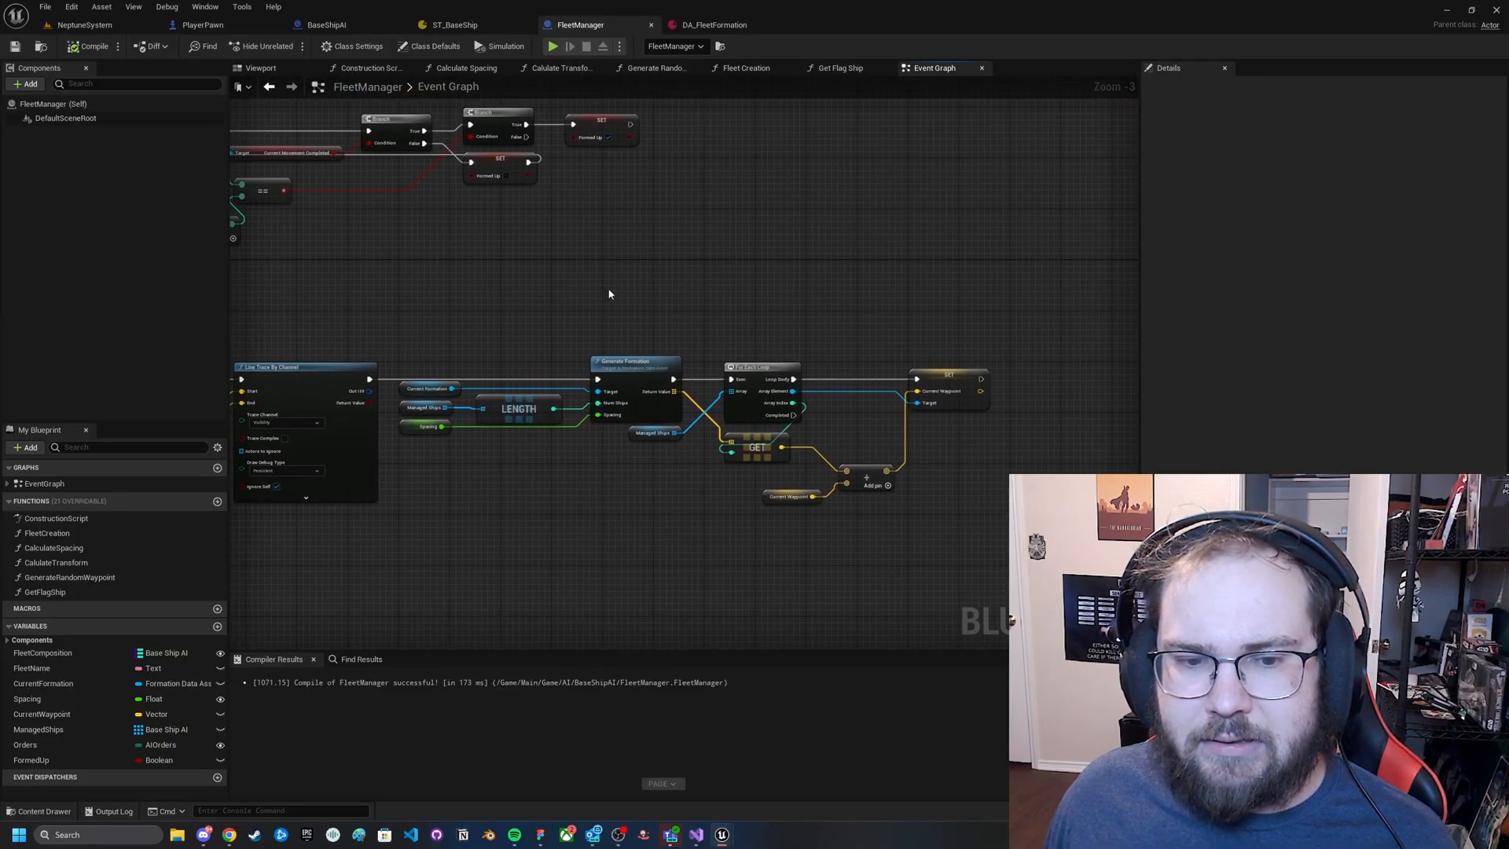
{"action": "scroll", "coordinate": [609, 294], "scroll_direction": "down", "scroll_amount": 2}
{"action": "scroll", "coordinate": [809, 337], "scroll_direction": "down", "scroll_amount": 2}
{"action": "scroll", "coordinate": [779, 324], "scroll_direction": "up", "scroll_amount": 4}
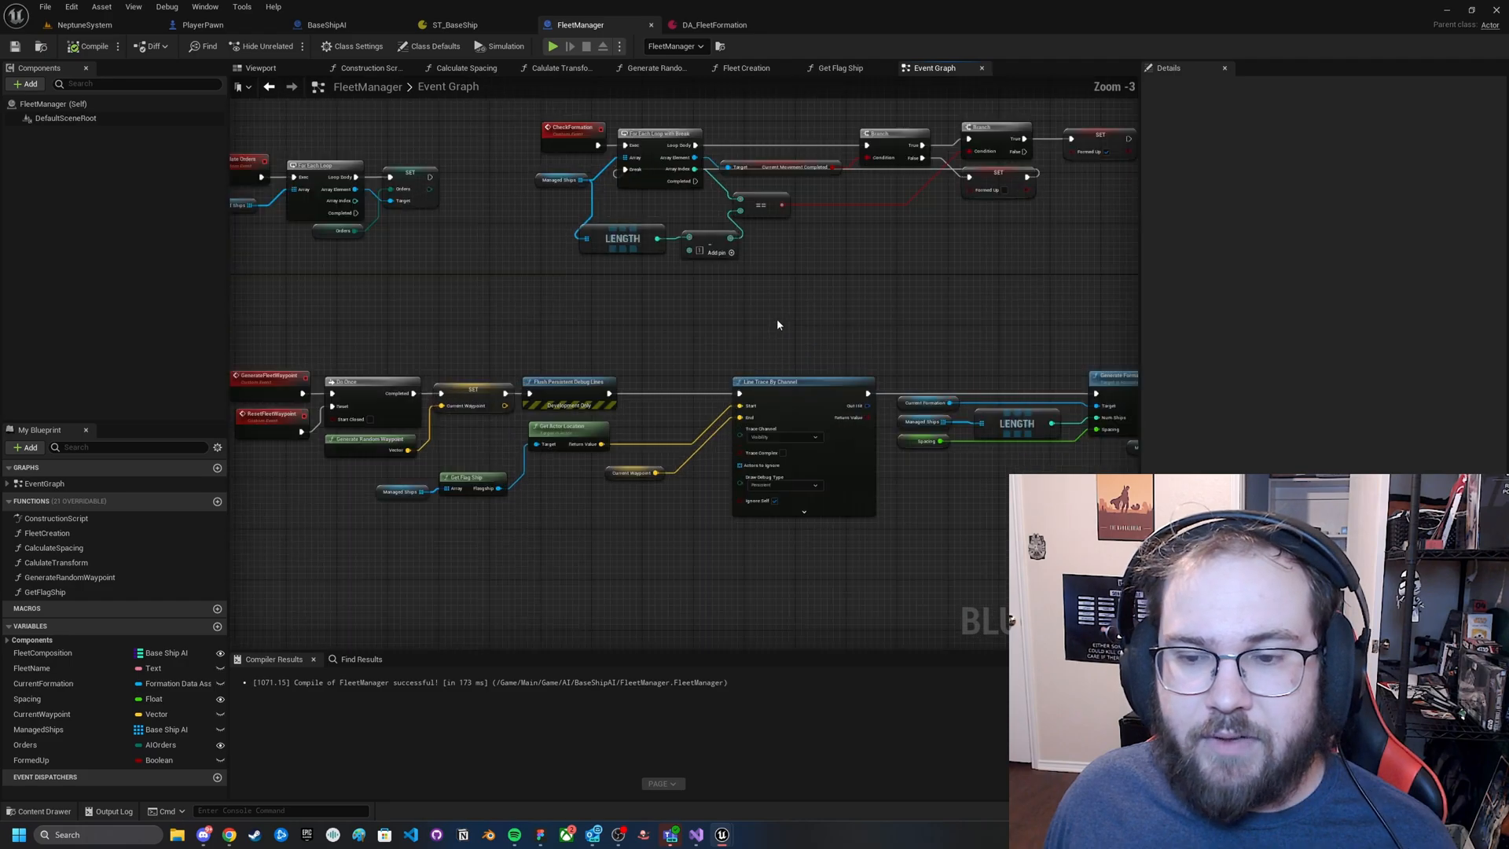
{"action": "right_click_drag", "start_coordinate": [779, 323], "coordinate": [525, 303]}
{"action": "right_click_drag", "start_coordinate": [676, 301], "coordinate": [495, 257]}
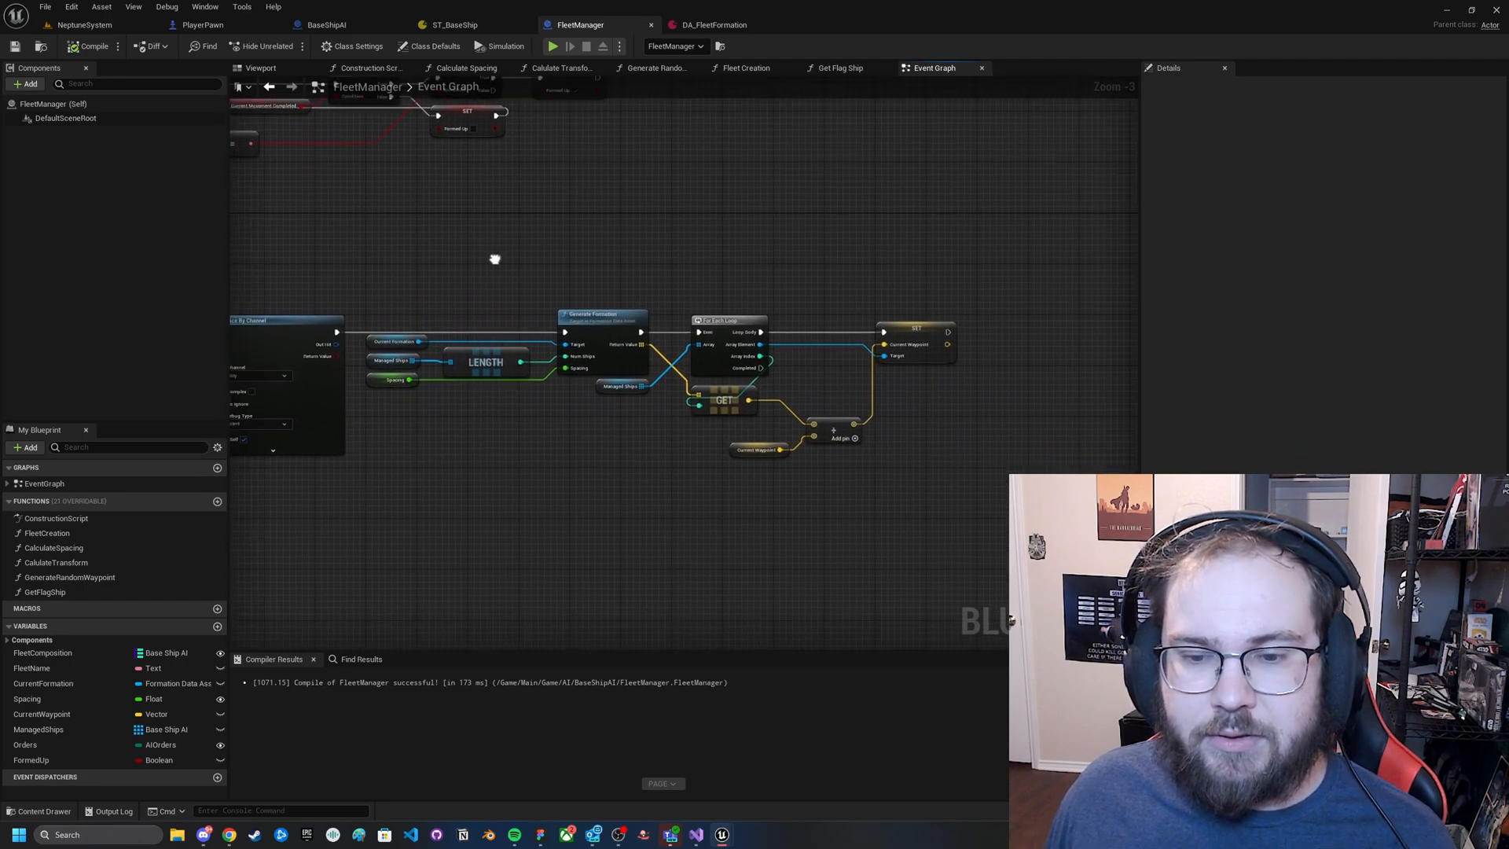
{"action": "scroll", "coordinate": [640, 369], "scroll_direction": "up", "scroll_amount": 2}
{"action": "right_click_drag", "start_coordinate": [641, 370], "coordinate": [564, 343]}
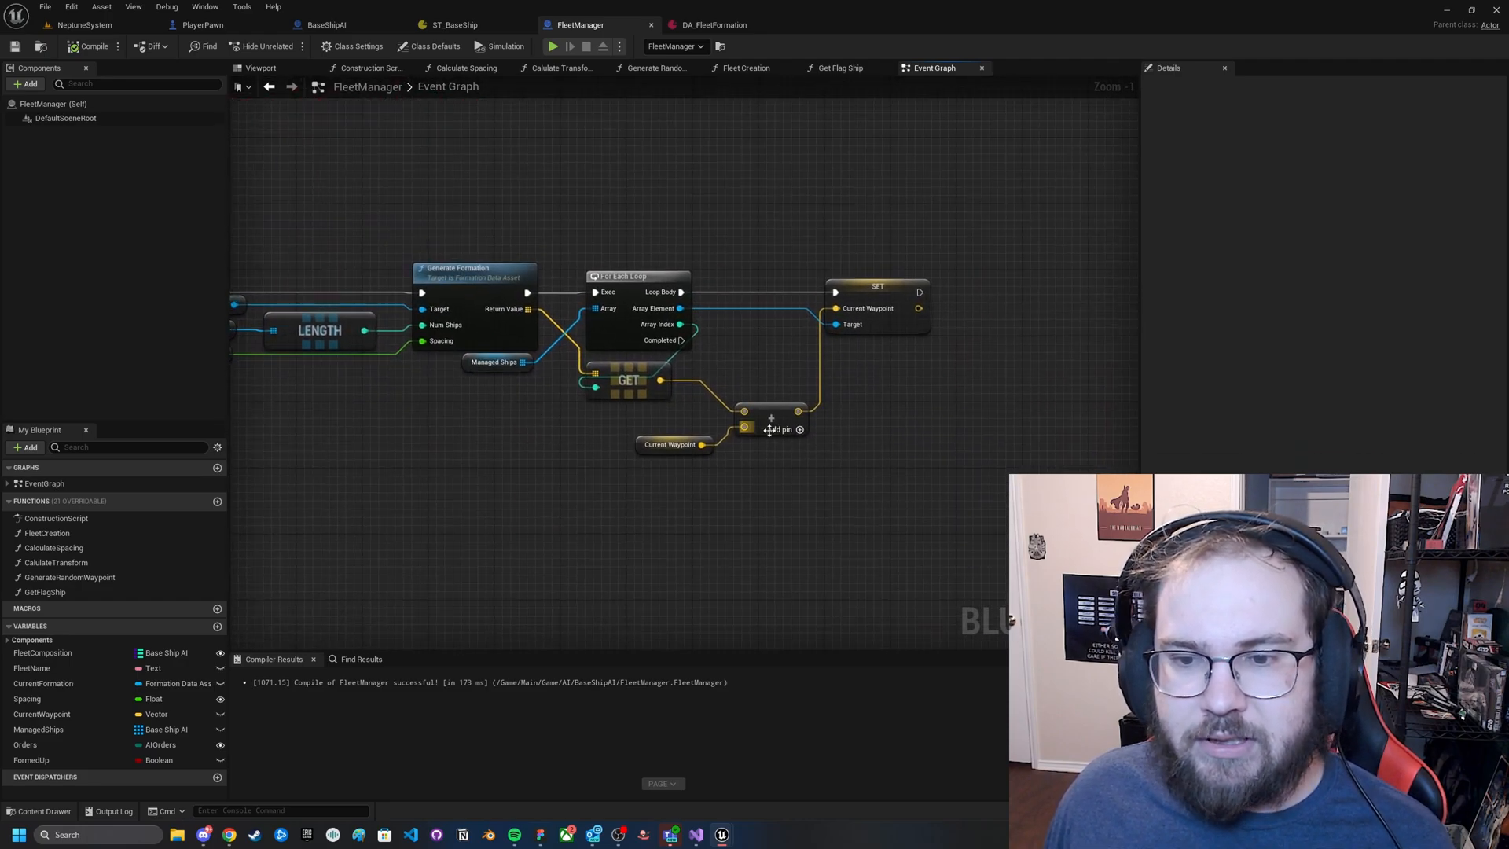
{"action": "scroll", "coordinate": [865, 309], "scroll_direction": "down", "scroll_amount": 2}
{"action": "scroll", "coordinate": [858, 315], "scroll_direction": "down", "scroll_amount": 1}
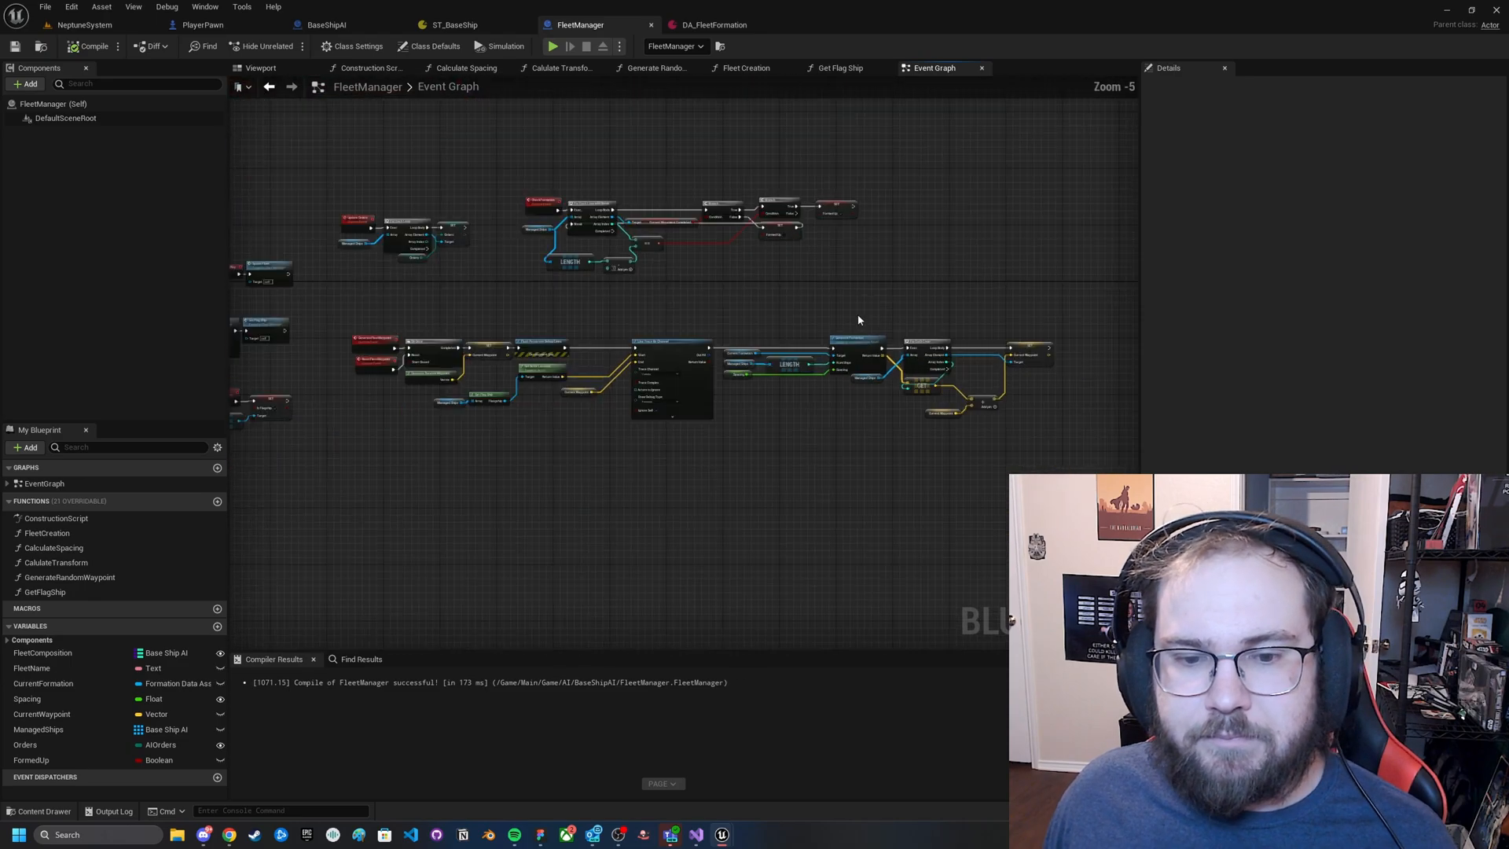
{"action": "scroll", "coordinate": [862, 330], "scroll_direction": "down", "scroll_amount": 1}
{"action": "scroll", "coordinate": [855, 343], "scroll_direction": "up", "scroll_amount": 1}
{"action": "scroll", "coordinate": [845, 346], "scroll_direction": "up", "scroll_amount": 1}
{"action": "scroll", "coordinate": [742, 330], "scroll_direction": "up", "scroll_amount": 1}
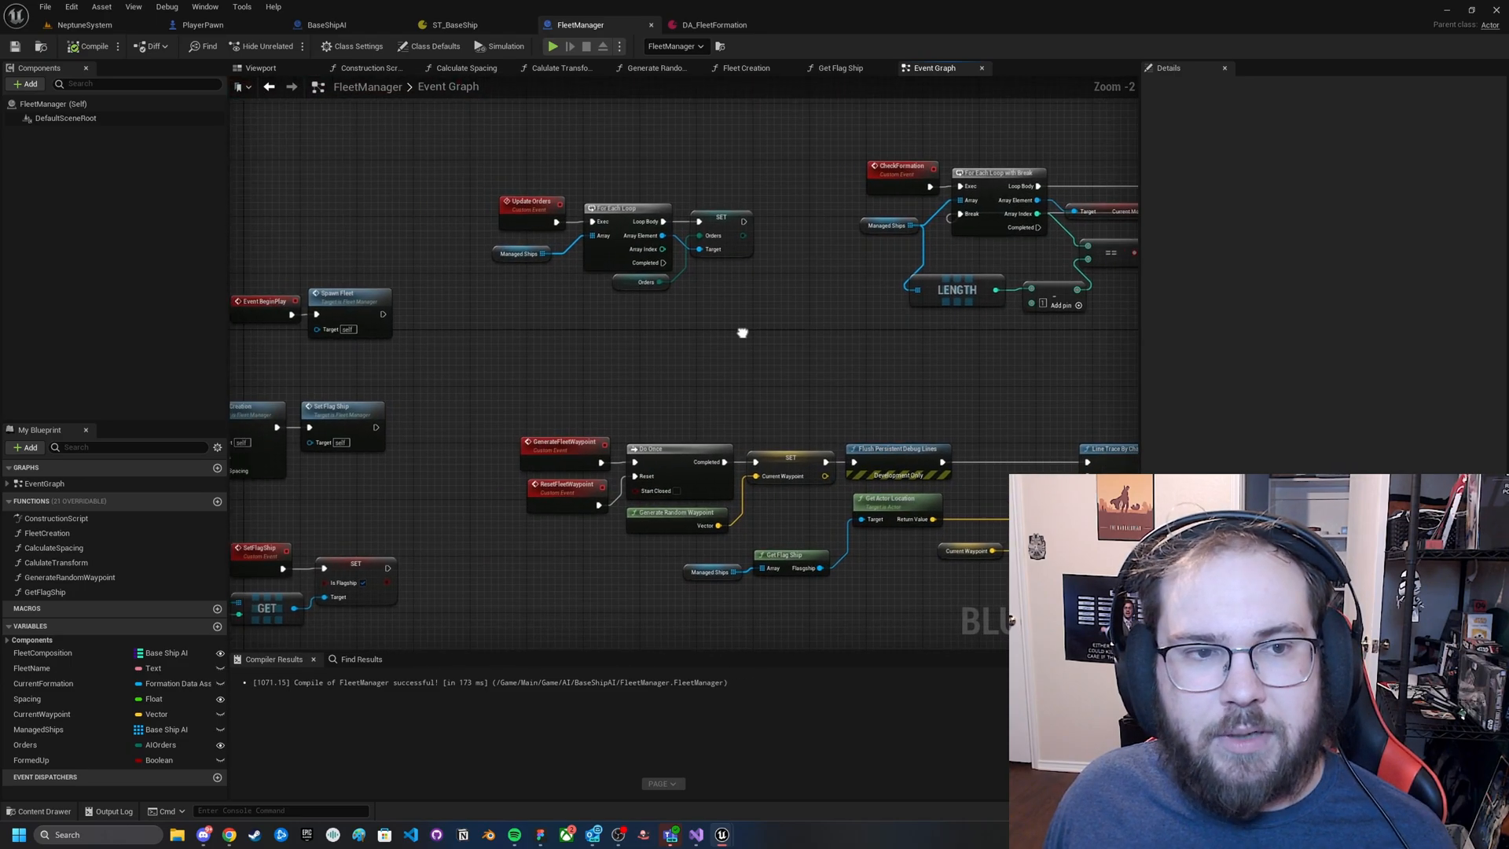